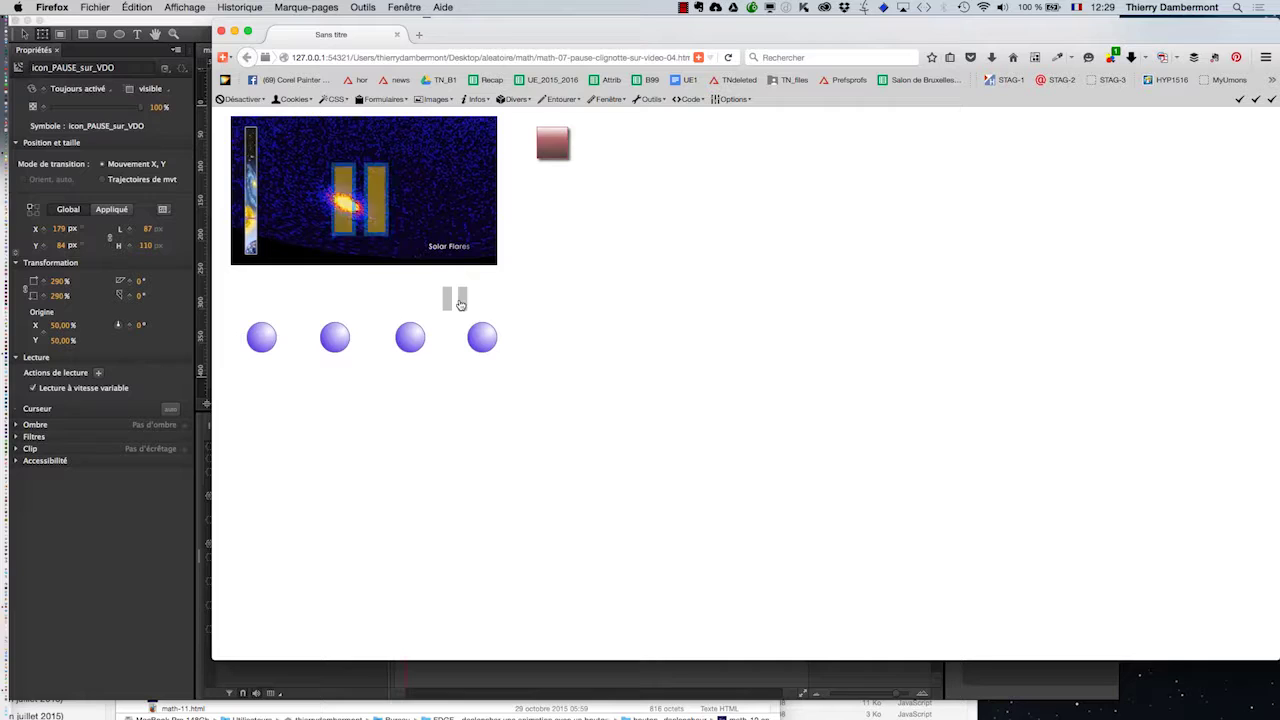
# Test the pause button's blinking icon over the video in the browser preview and close the preview
pyautogui.click(460, 304)
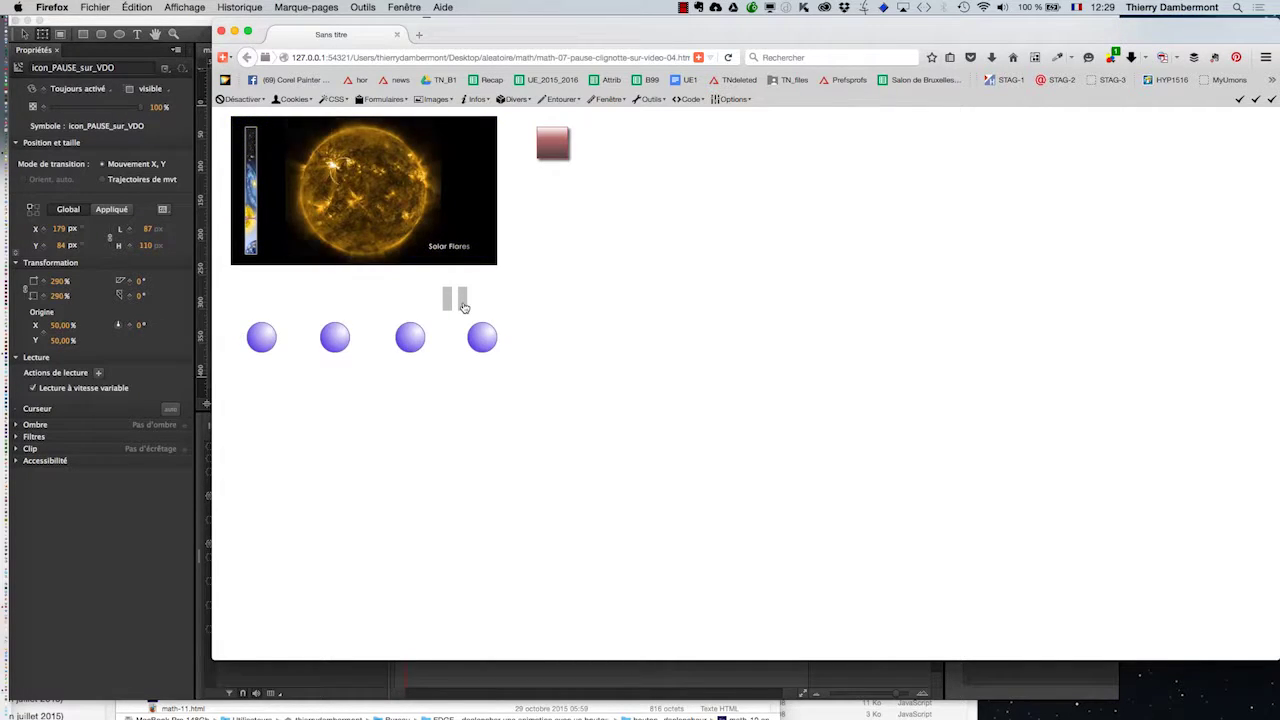
pyautogui.click(463, 306)
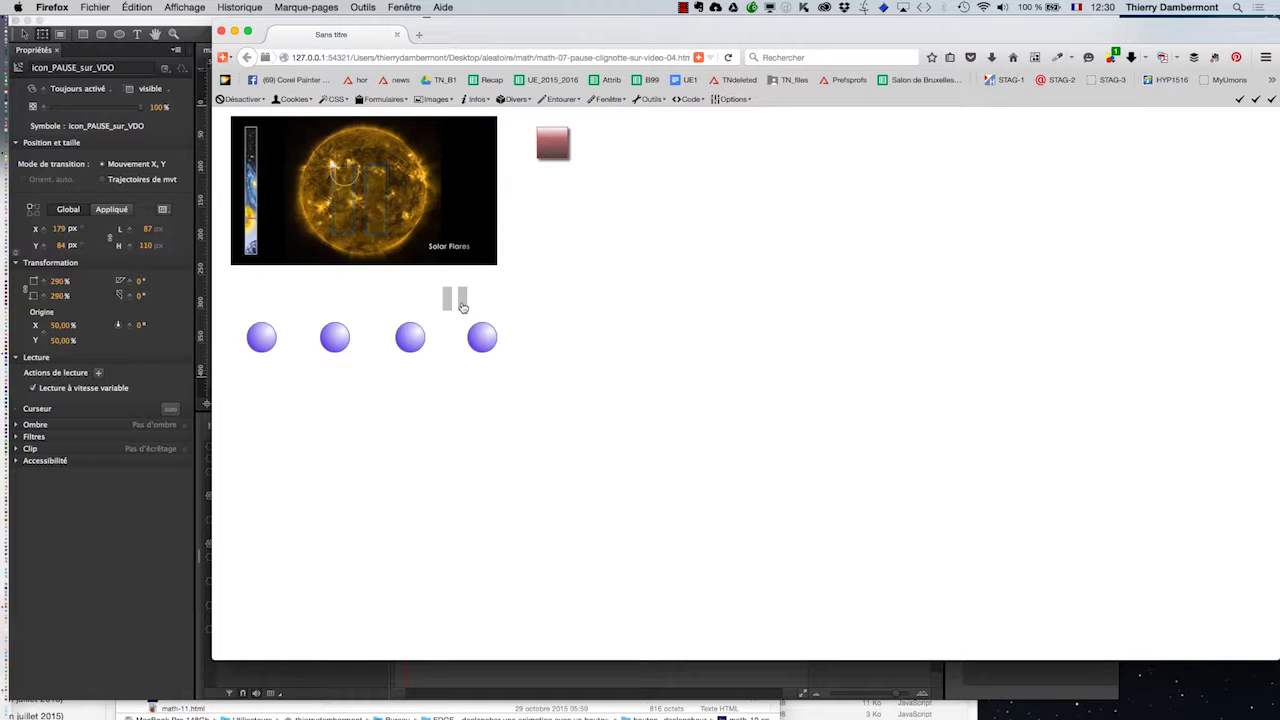
pyautogui.click(221, 34)
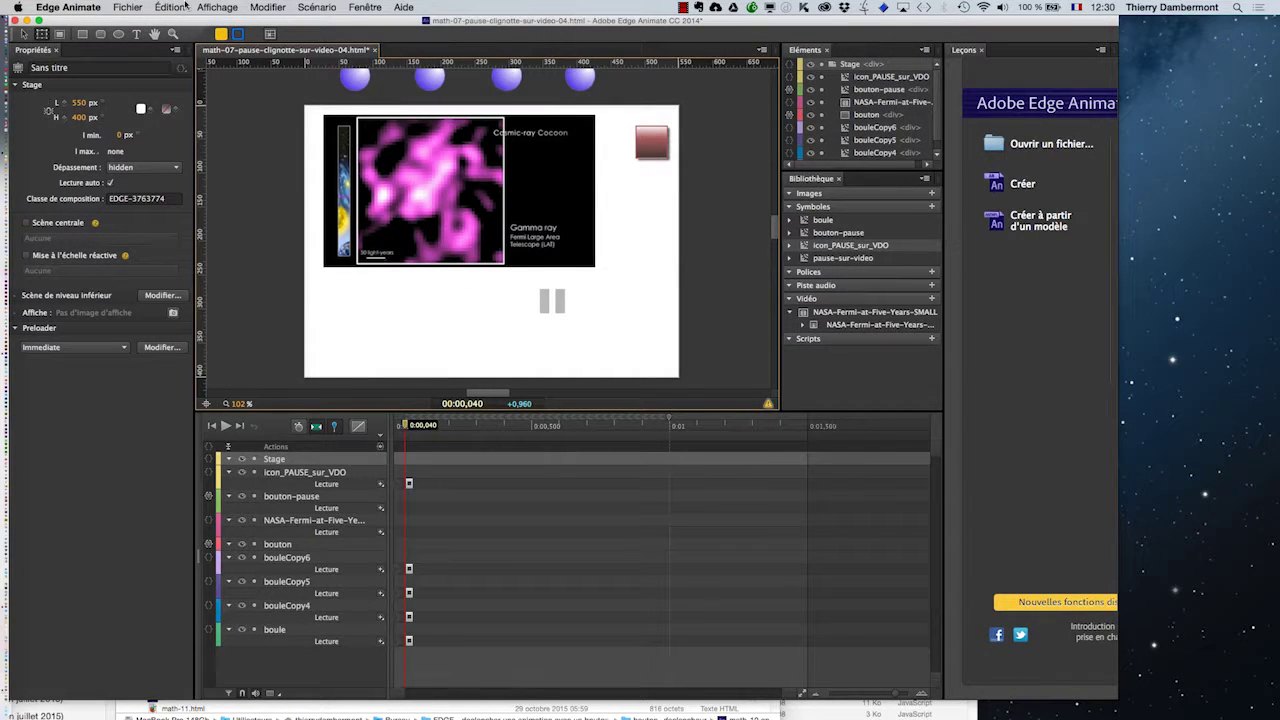
# Add a text box about 188 px wide below the video reading "partie 1"
pyautogui.click(136, 33)
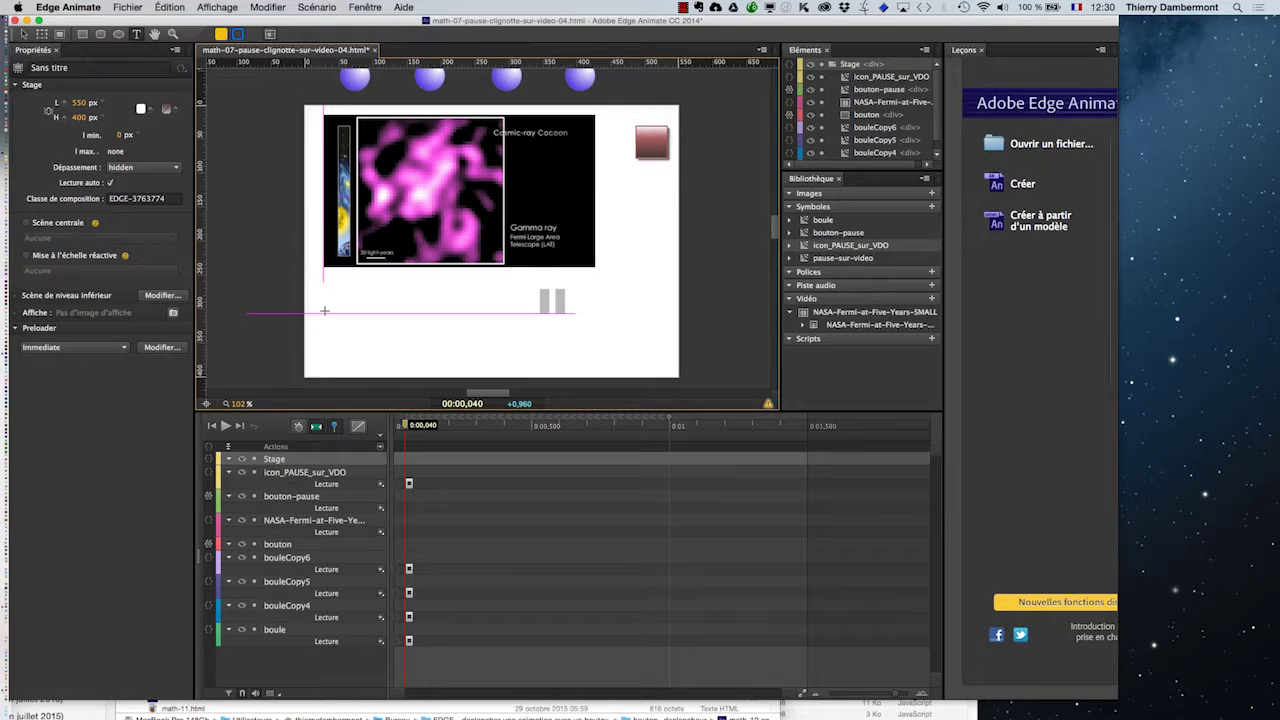
pyautogui.moveTo(313, 315); pyautogui.dragTo(441, 345)
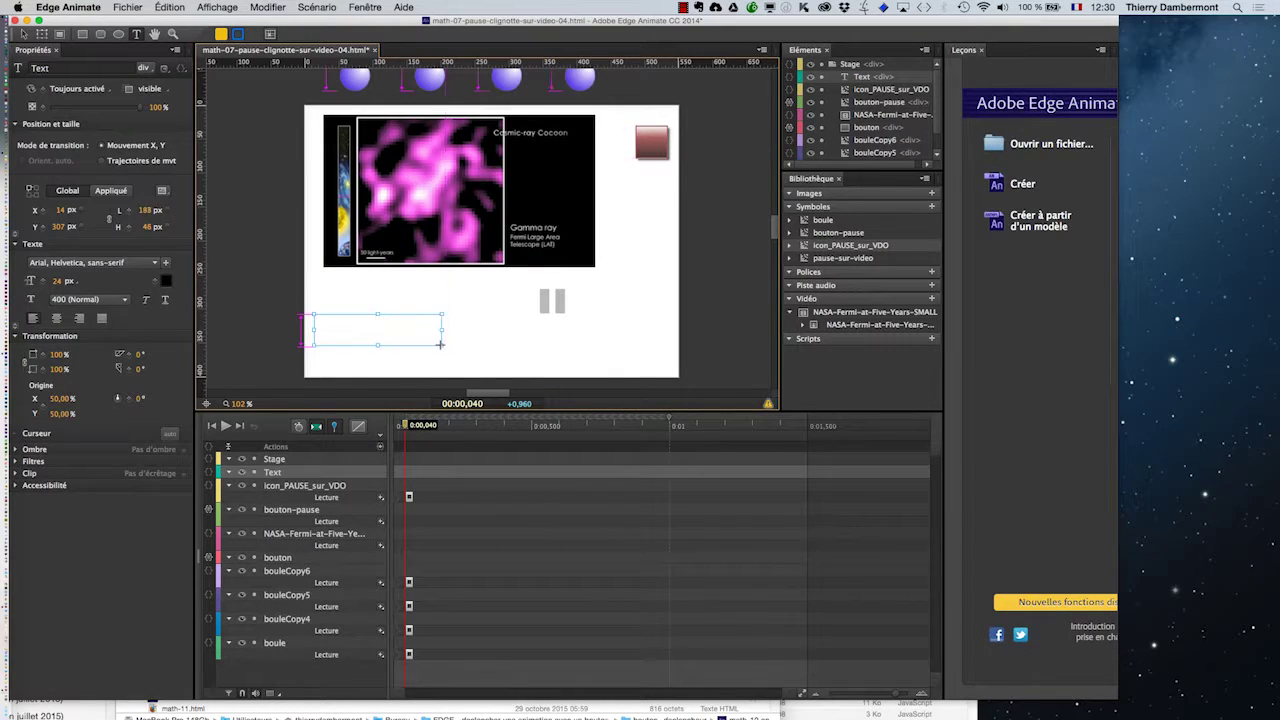
pyautogui.write('p')
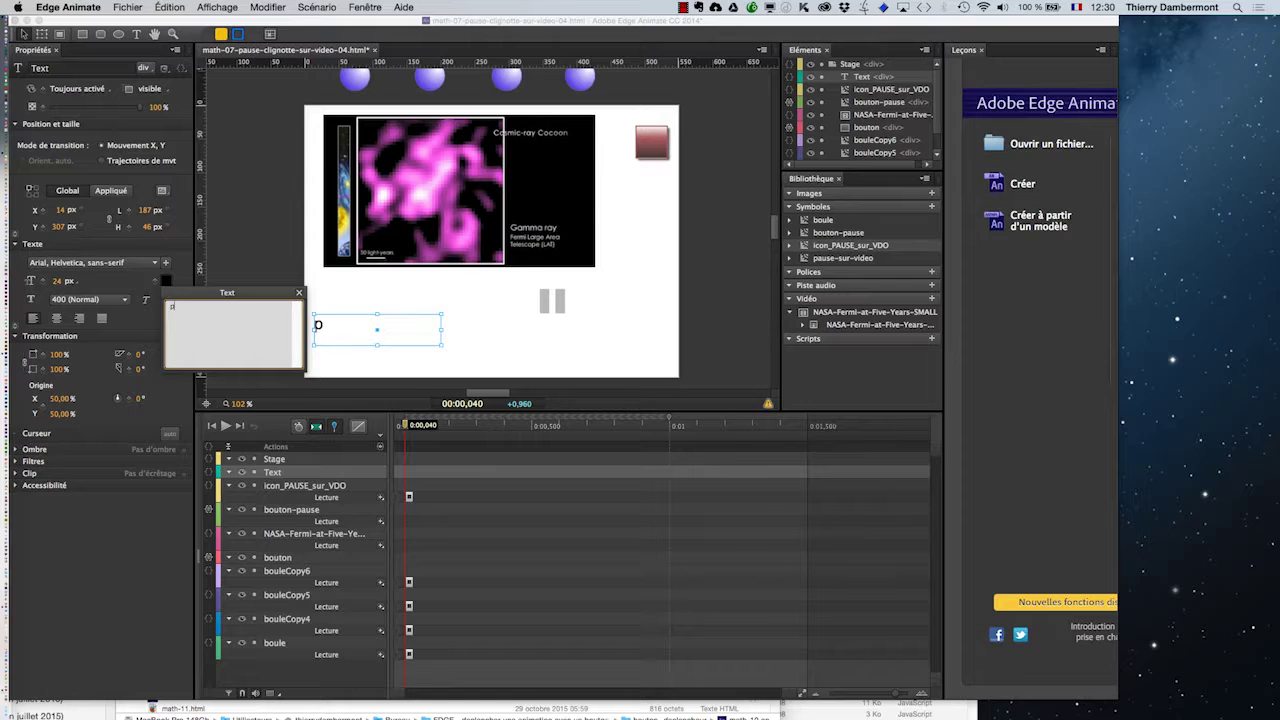
pyautogui.write('artiue')
pyautogui.press('BackSpace')
pyautogui.press('Escape')
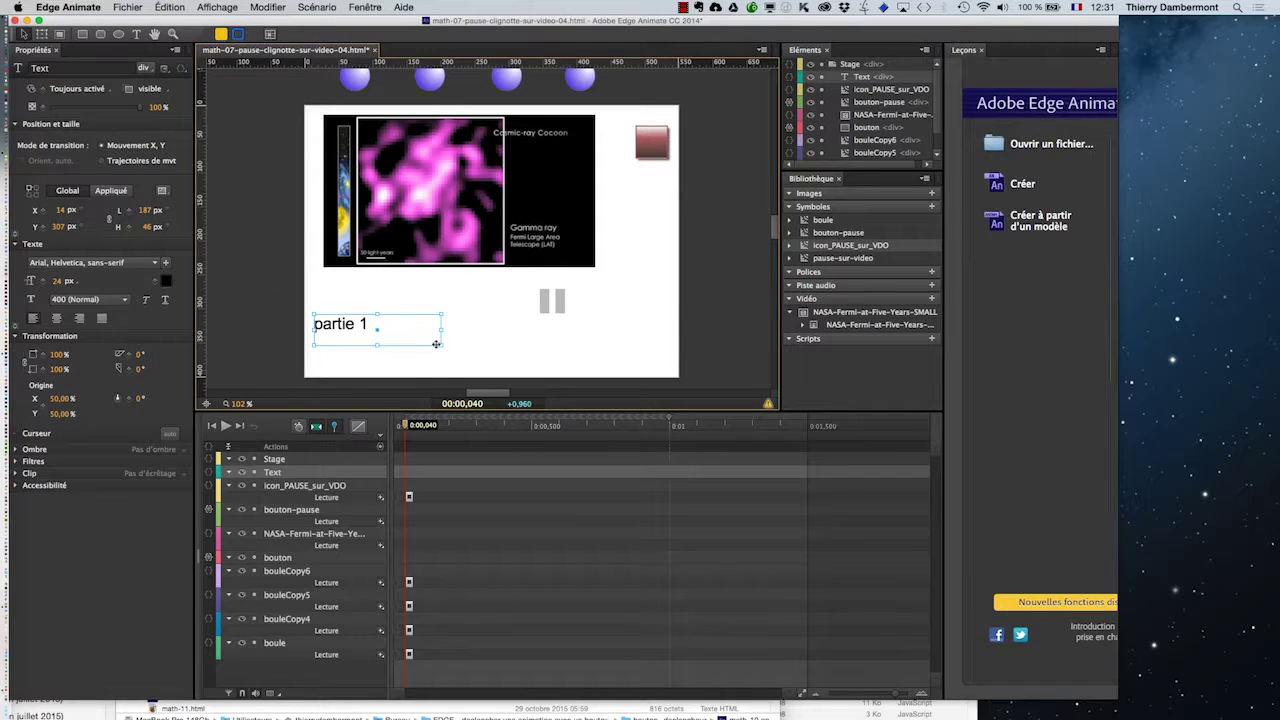
# Shrink the "partie 1" text box to about 87 by 36 px so it fits its text
pyautogui.moveTo(440, 345); pyautogui.dragTo(374, 338)
pyautogui.click(315, 357)
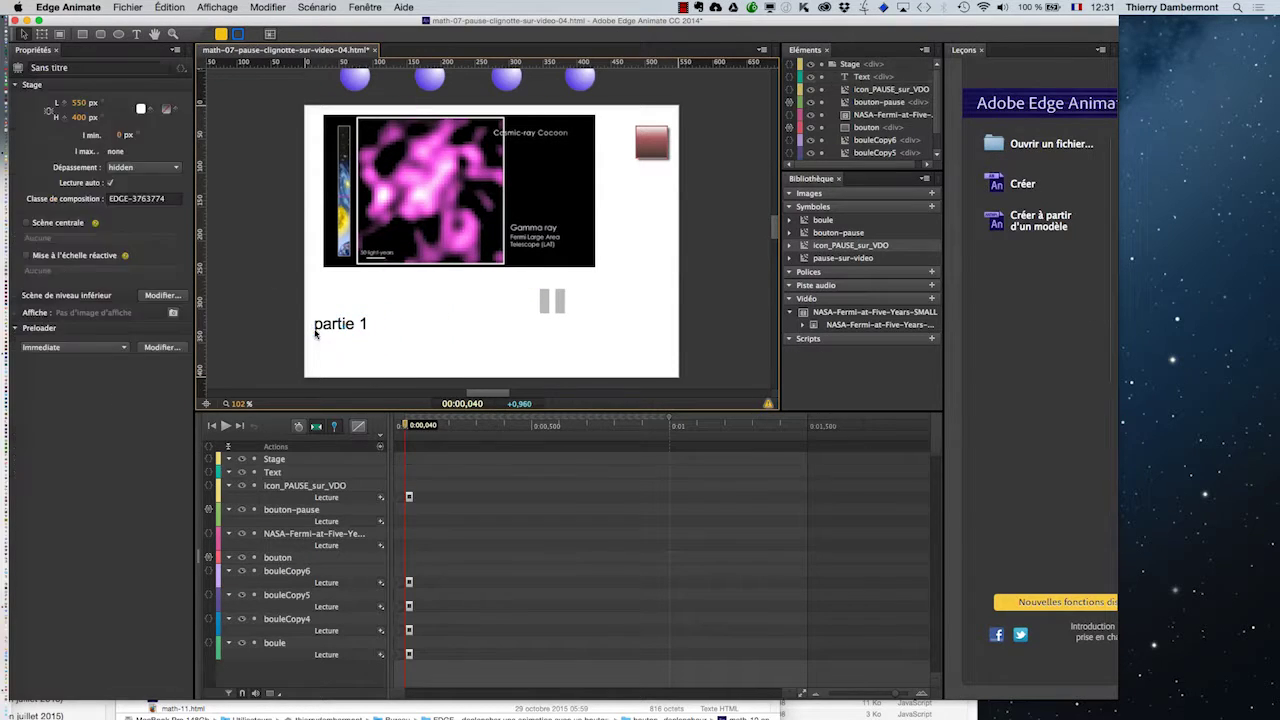
pyautogui.click(328, 325)
pyautogui.click(328, 324)
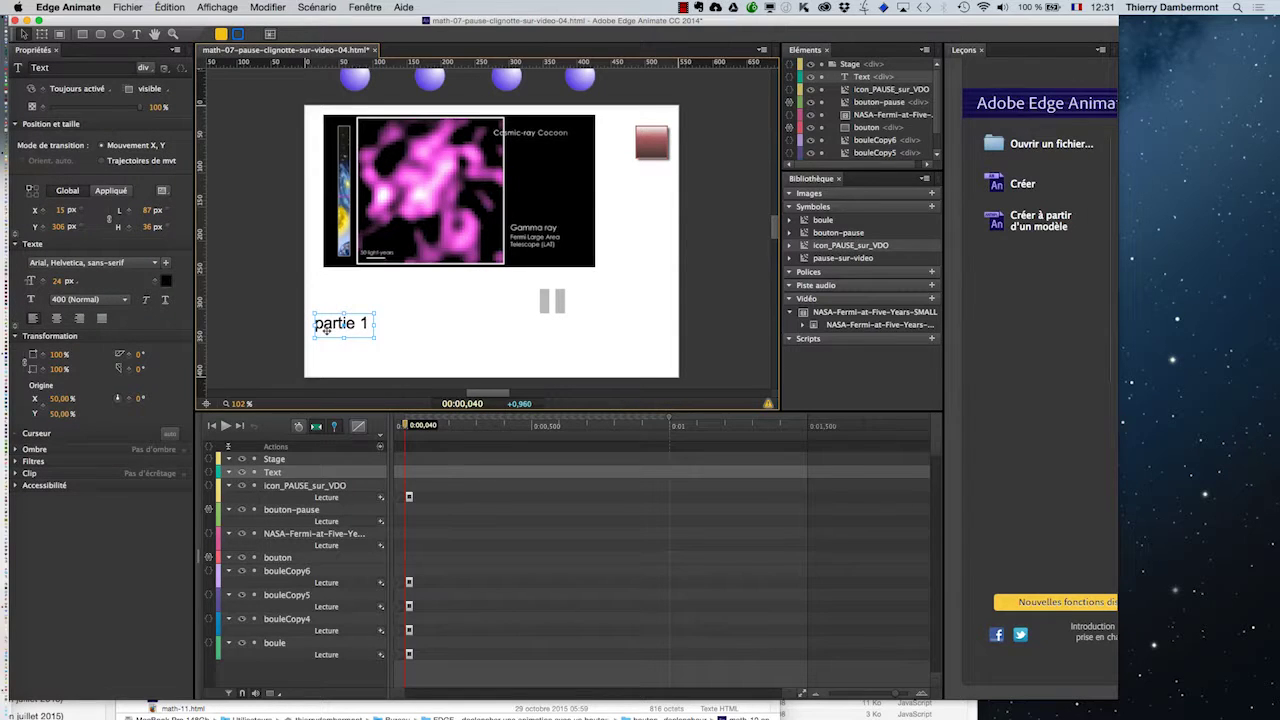
# Return the playhead to 0:00, duplicate "partie 1" beside itself at about X 120 px, and change the copy's text to "partie 2"
pyautogui.click(400, 428)
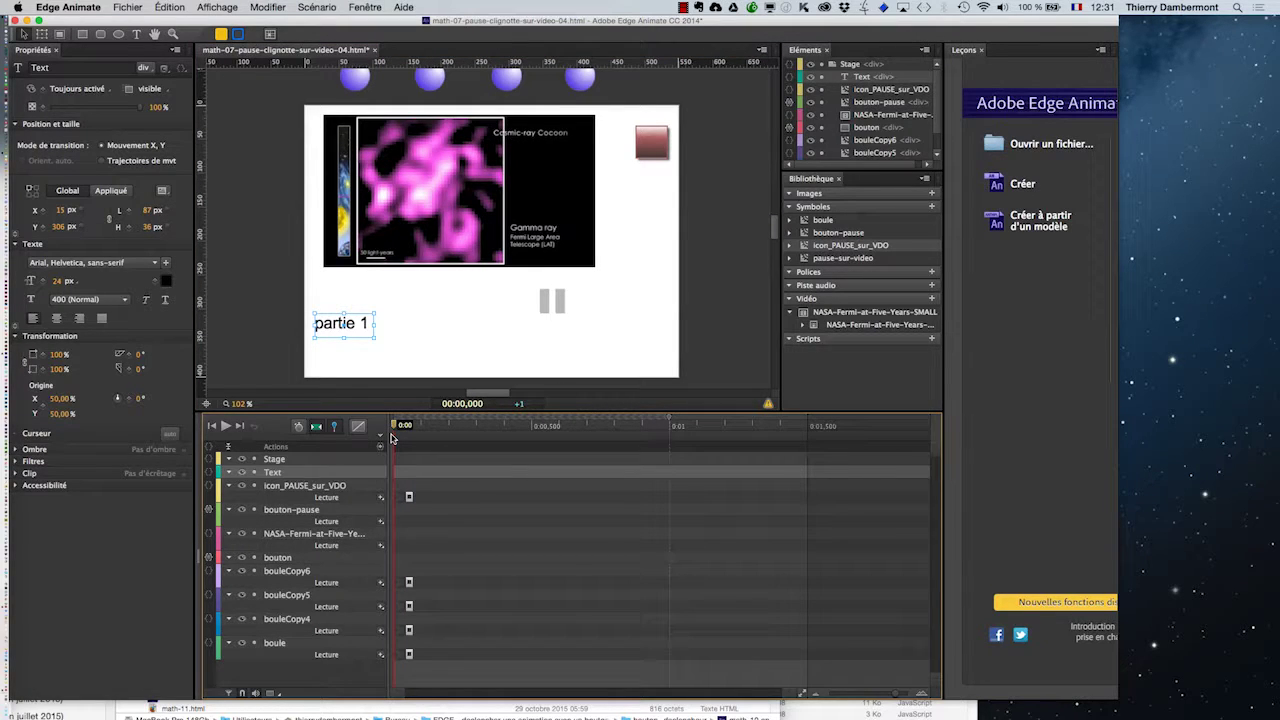
pyautogui.moveTo(336, 326); pyautogui.dragTo(414, 344)
pyautogui.doubleClick(420, 325)
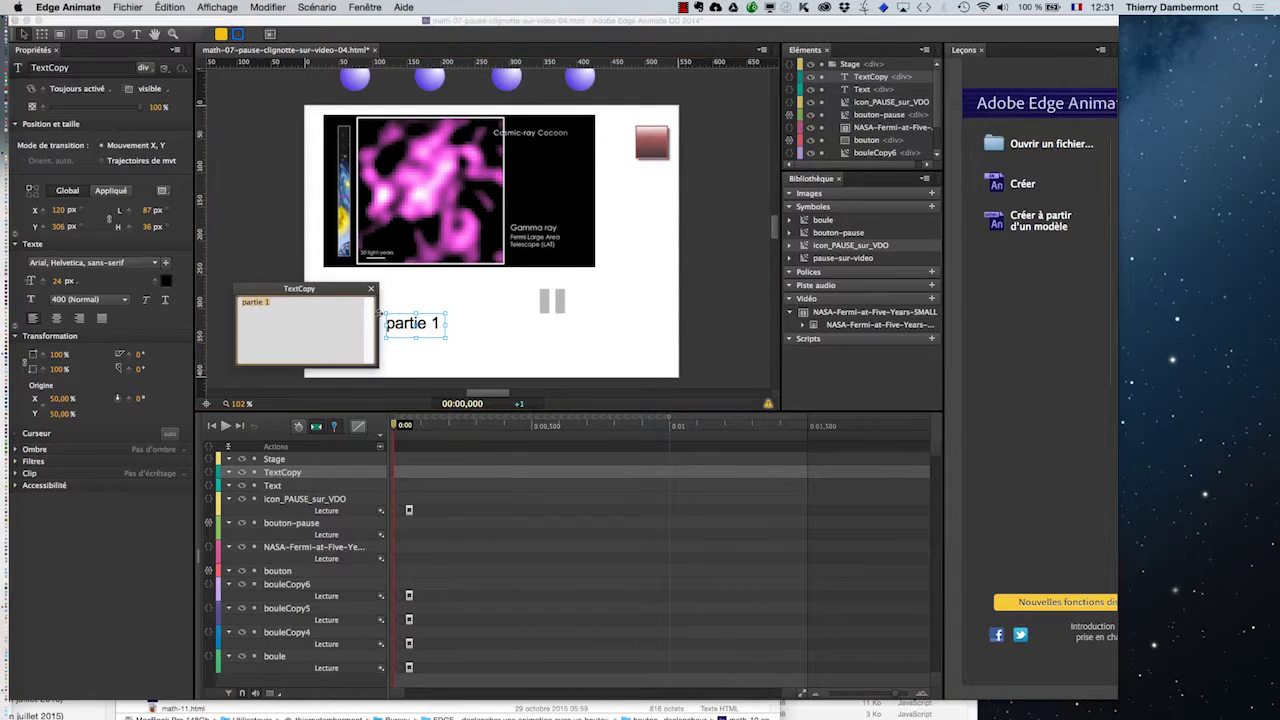
pyautogui.press('BackSpace')
pyautogui.write('2')
pyautogui.click(371, 289)
# Duplicate "partie 2" beside itself at about X 210 px and change the copy's text to "partie 3"
pyautogui.moveTo(411, 323); pyautogui.dragTo(491, 325)
pyautogui.doubleClick(490, 325)
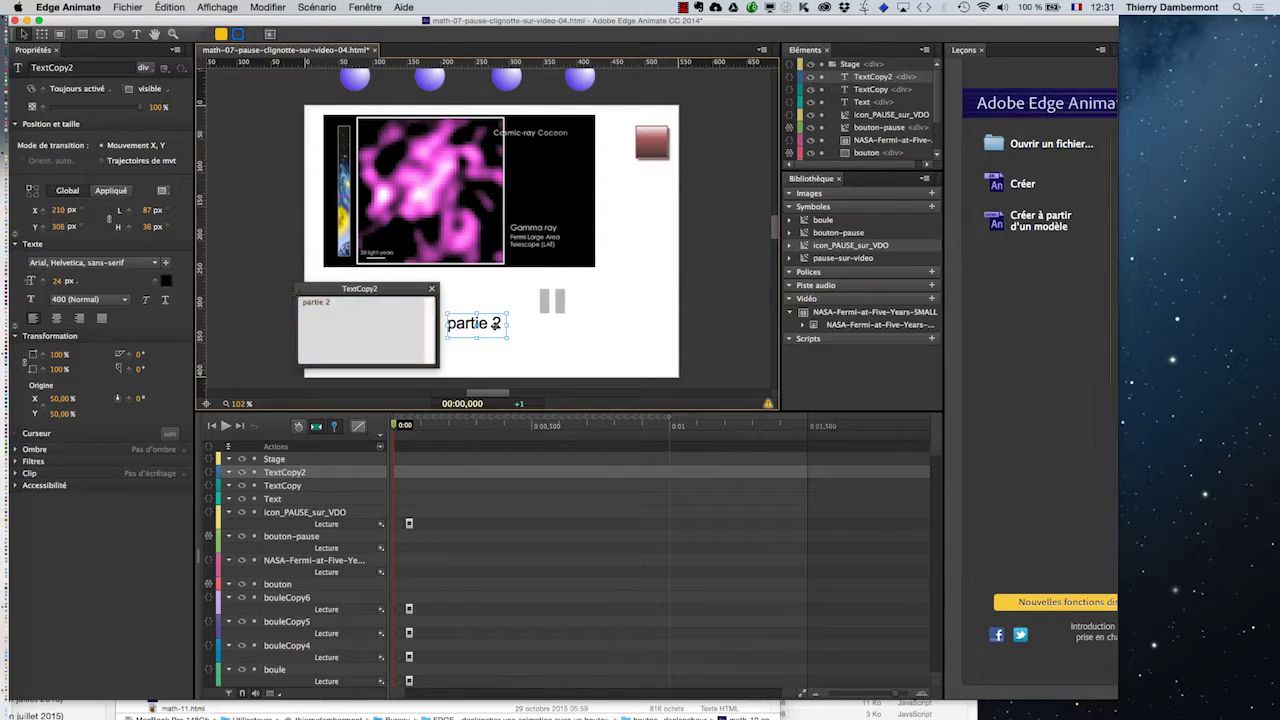
pyautogui.click(392, 308)
pyautogui.press('BackSpace')
pyautogui.write('3')
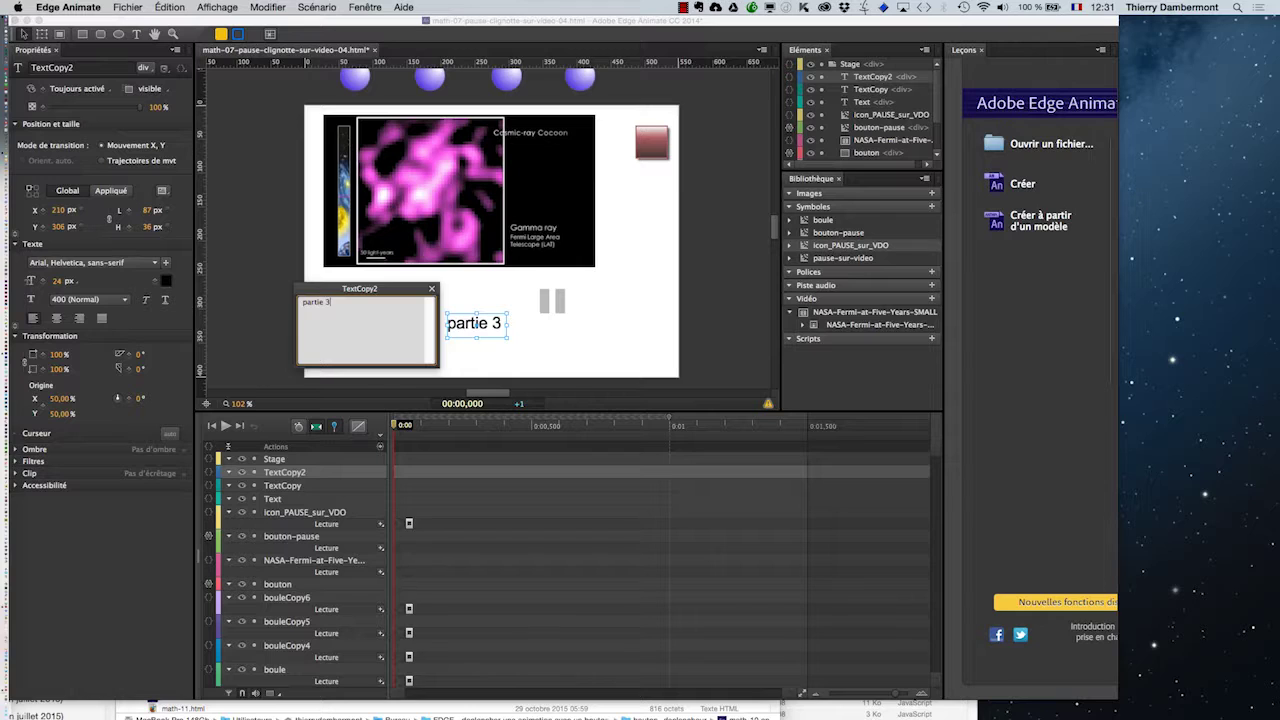
pyautogui.click(272, 228)
pyautogui.click(402, 326)
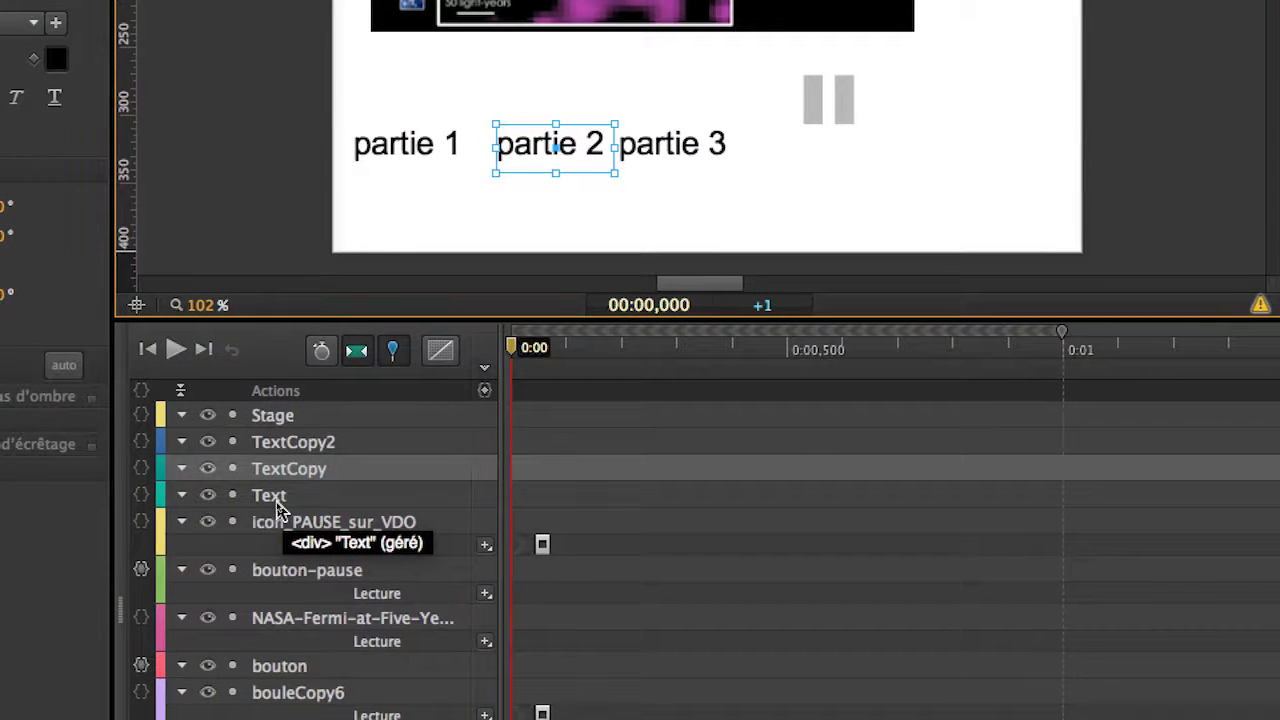
# Rename the "partie 1" text element as text-partie-1
pyautogui.click(277, 503)
pyautogui.doubleClick(278, 500)
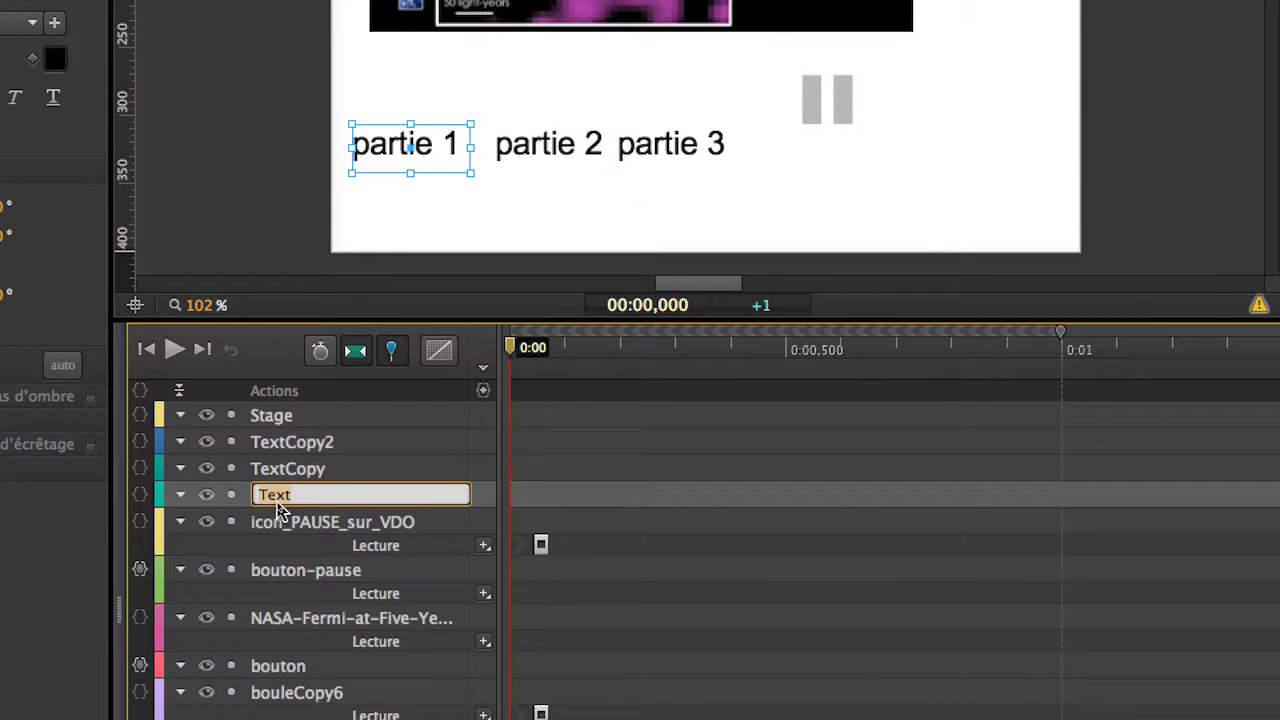
pyautogui.write('partie-1')
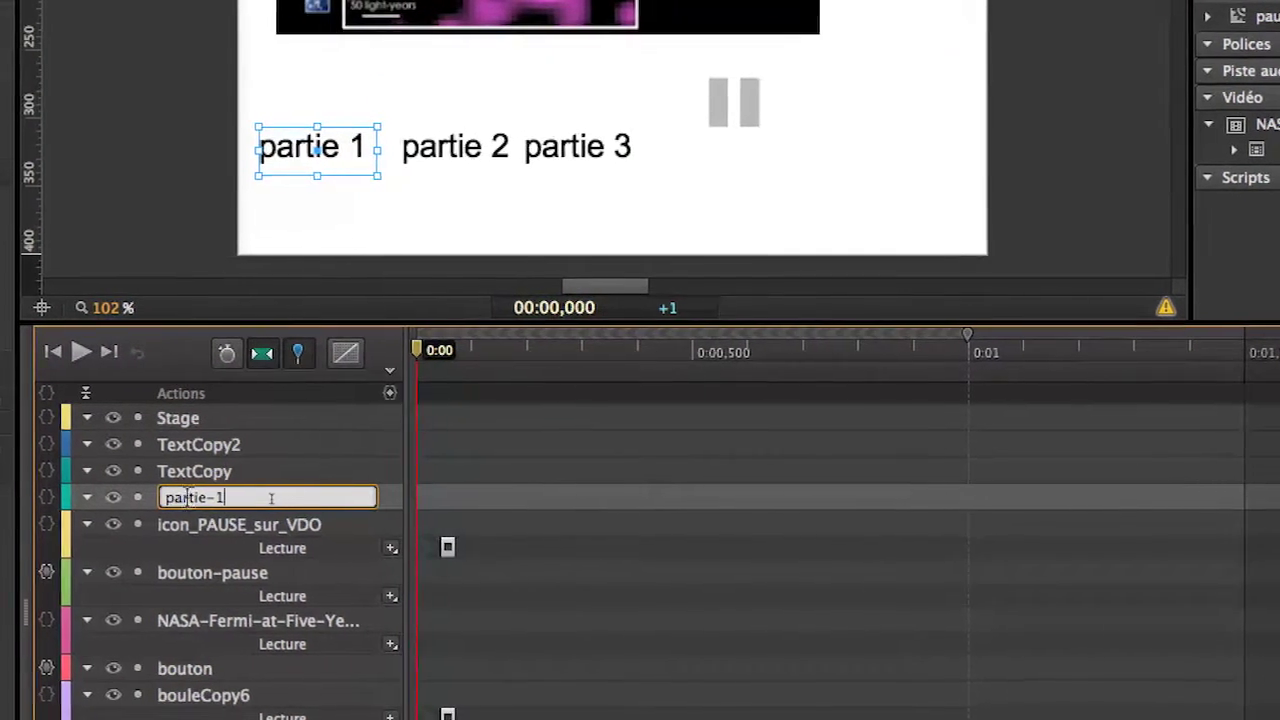
pyautogui.press('Home')
pyautogui.write('text')
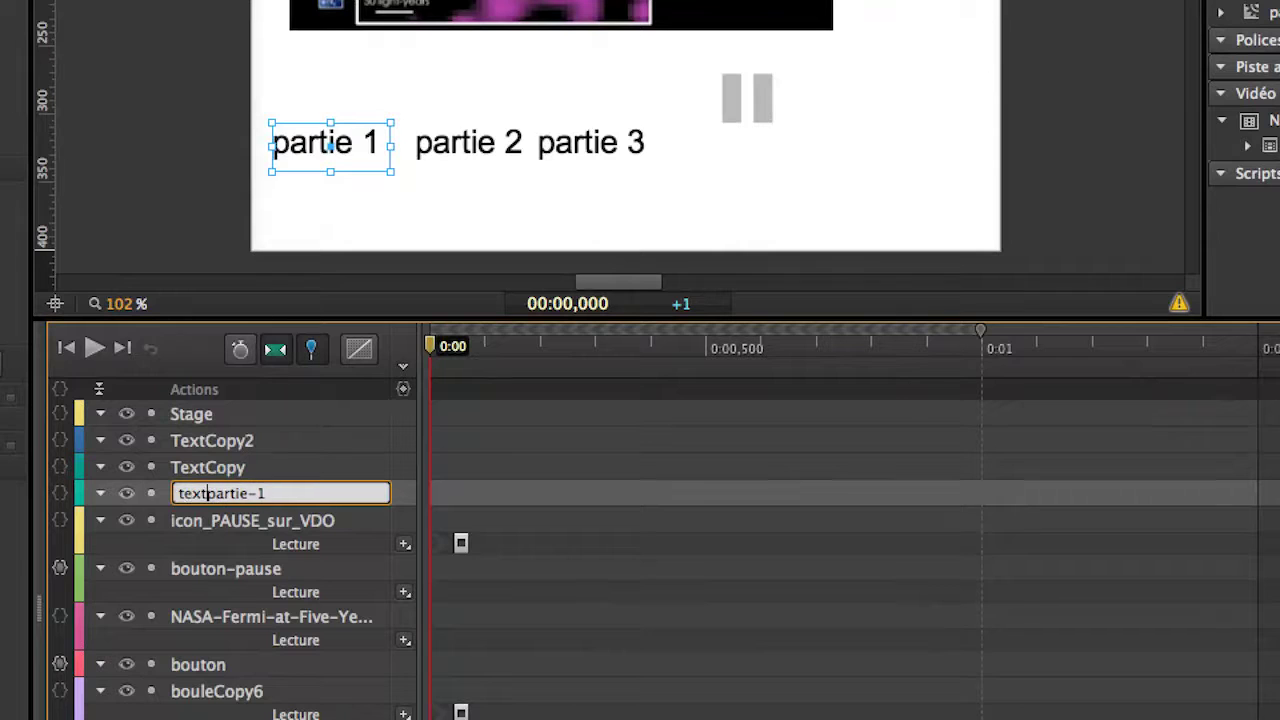
pyautogui.write('-')
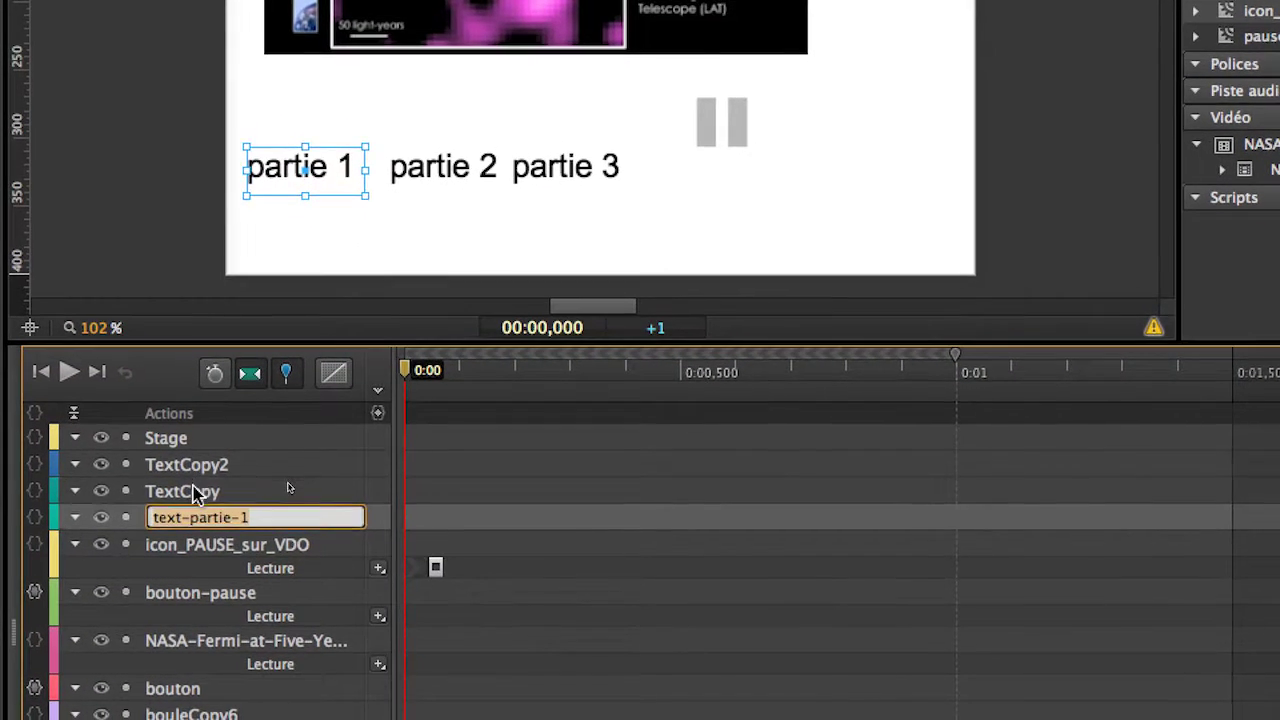
# Rename the "partie 2" text element as text-partie-2
pyautogui.doubleClick(192, 490)
pyautogui.write('text-partie-1')
pyautogui.press('BackSpace')
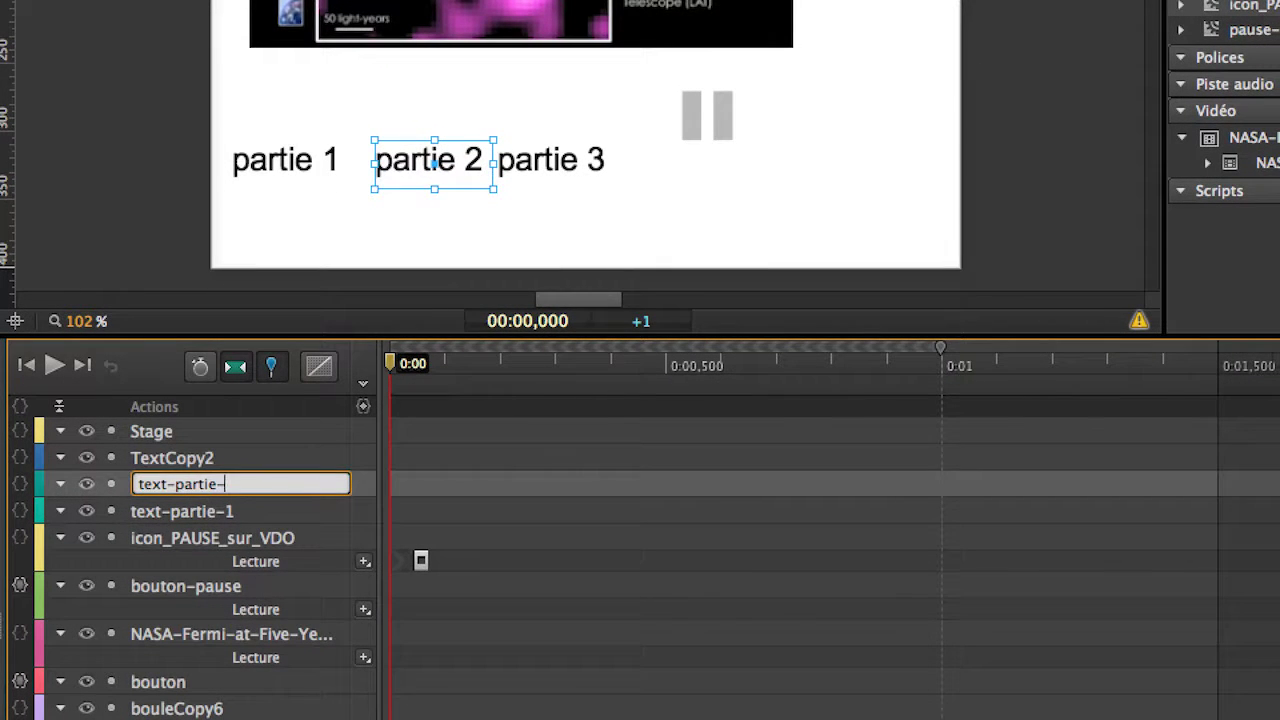
pyautogui.write('2')
# Rename the "partie 3" text element as text-partie-3
pyautogui.click(205, 466)
pyautogui.doubleClick(203, 481)
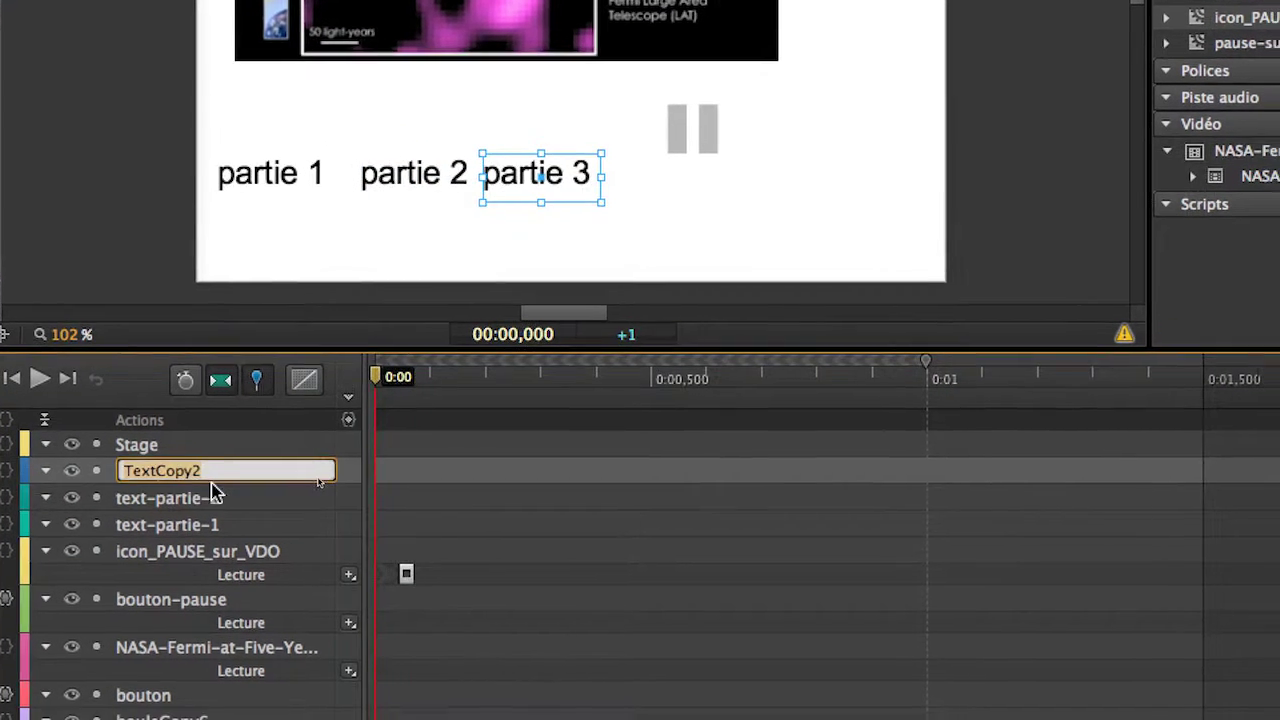
pyautogui.write('text-partie-2')
pyautogui.press('BackSpace')
pyautogui.write('3')
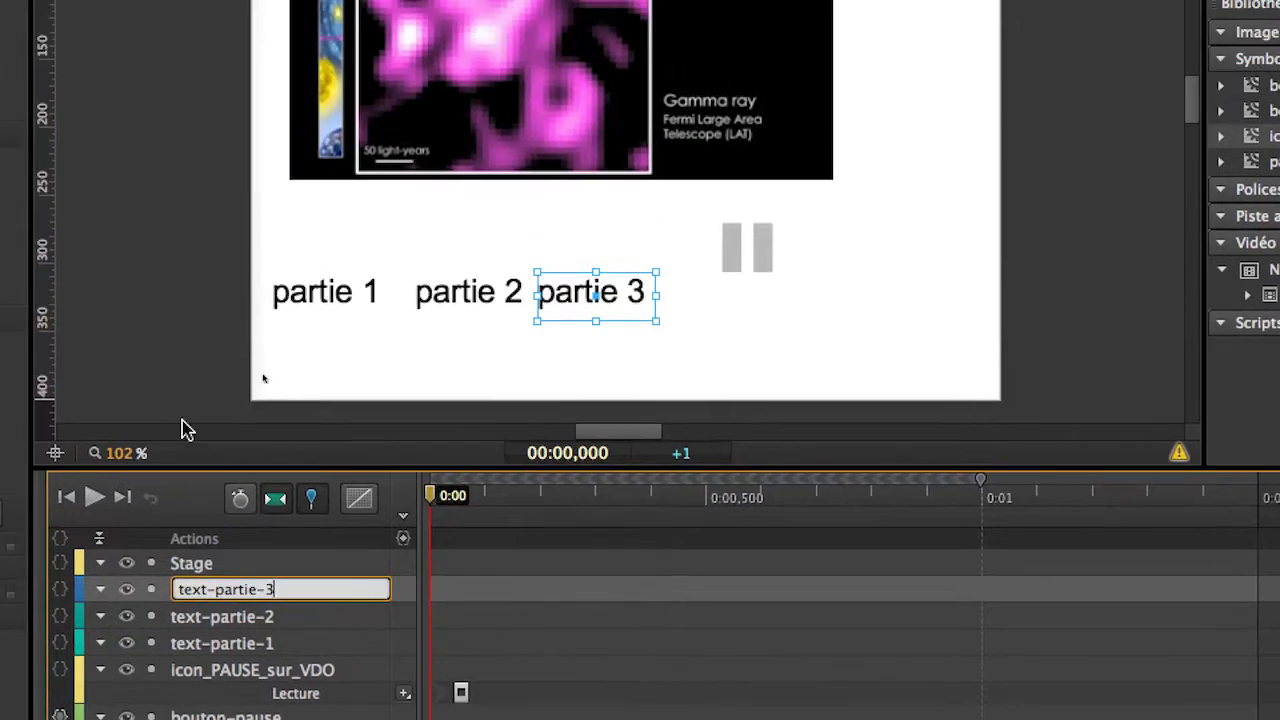
pyautogui.click(112, 310)
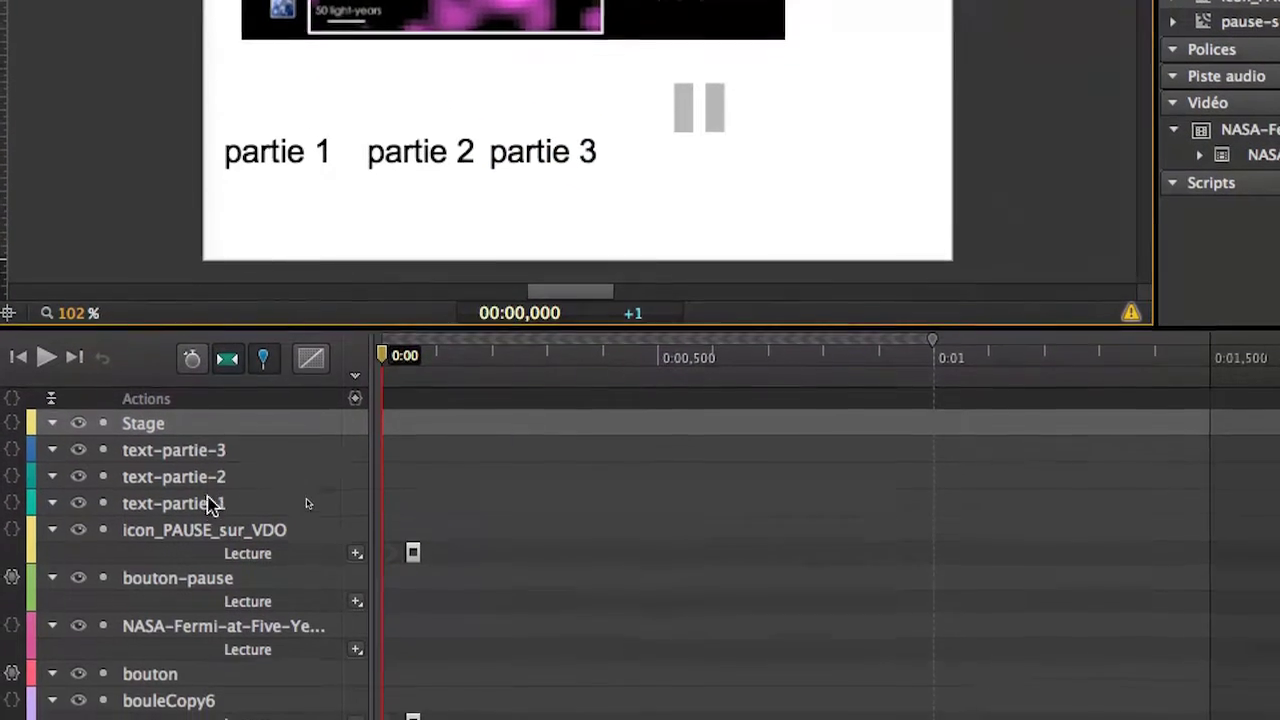
# Switch to Finder and open NASA-Fermi-at-Five-Years-SMALL.mp4 from the Fermi folder in le23octobre2015
pyautogui.click(247, 609)
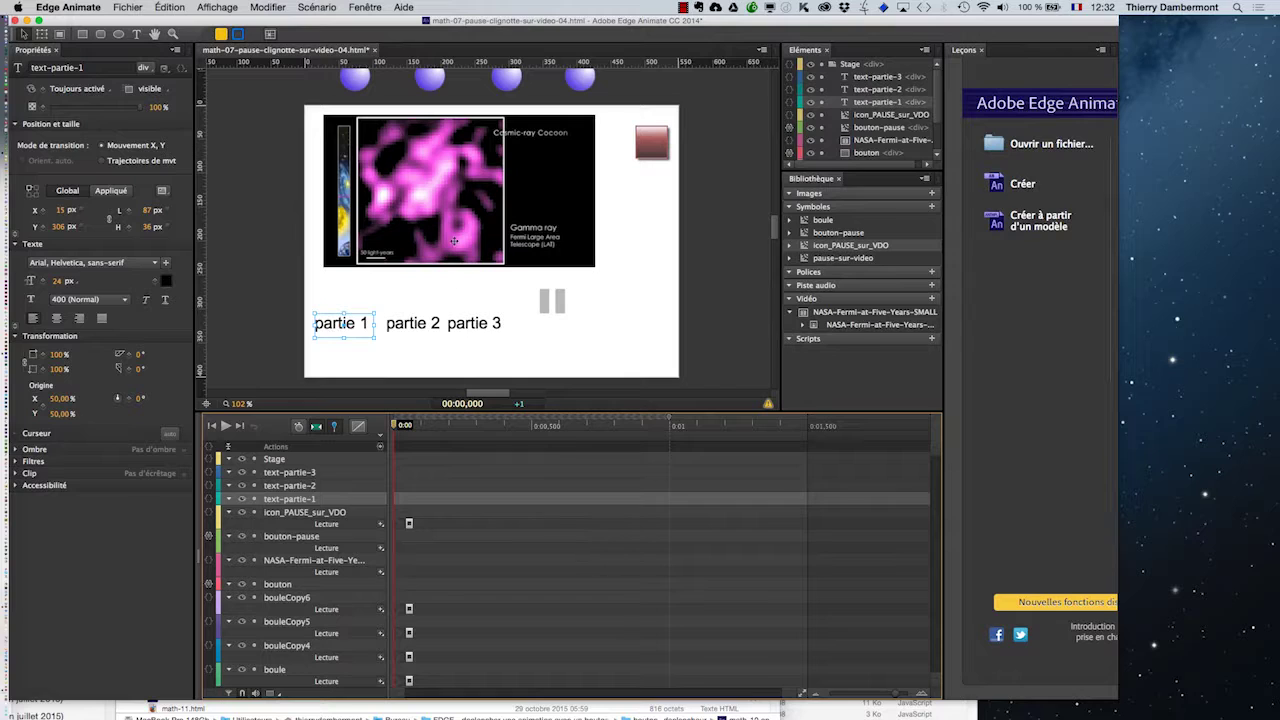
pyautogui.click(454, 241)
pyautogui.press('super+Tab')
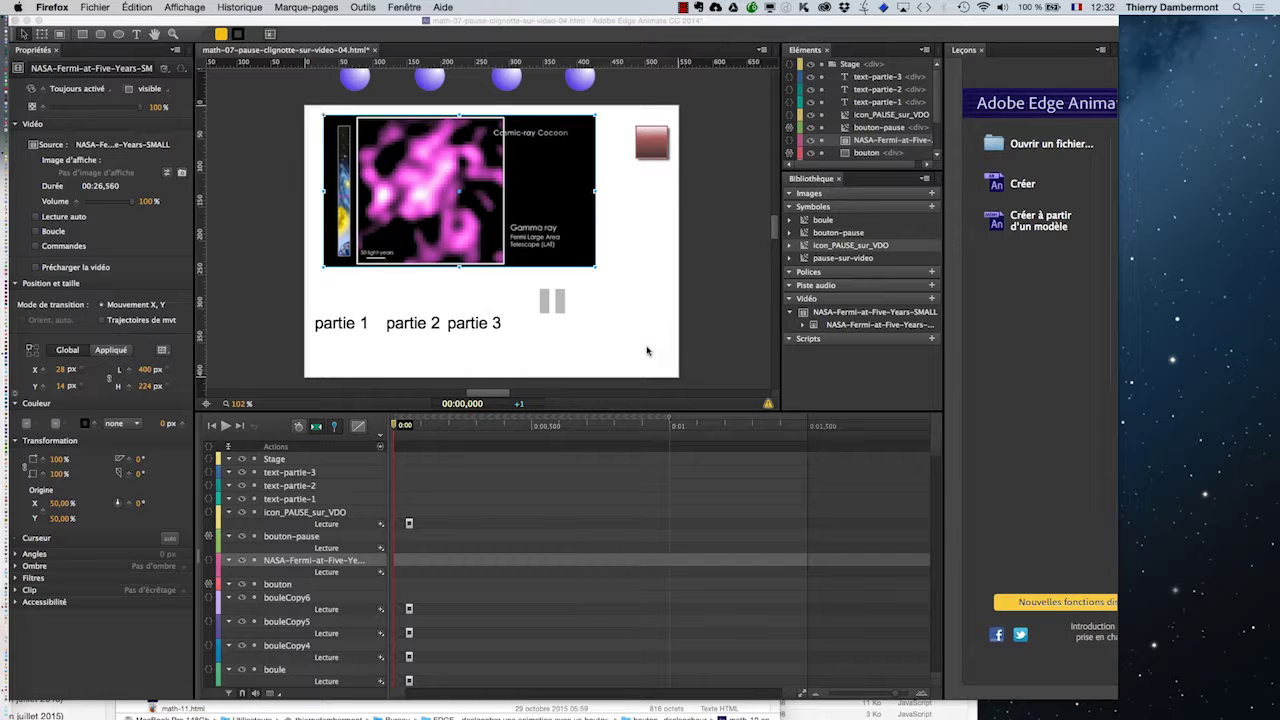
pyautogui.press('super+Tab')
pyautogui.press('super+Tab')
pyautogui.press('super+Tab')
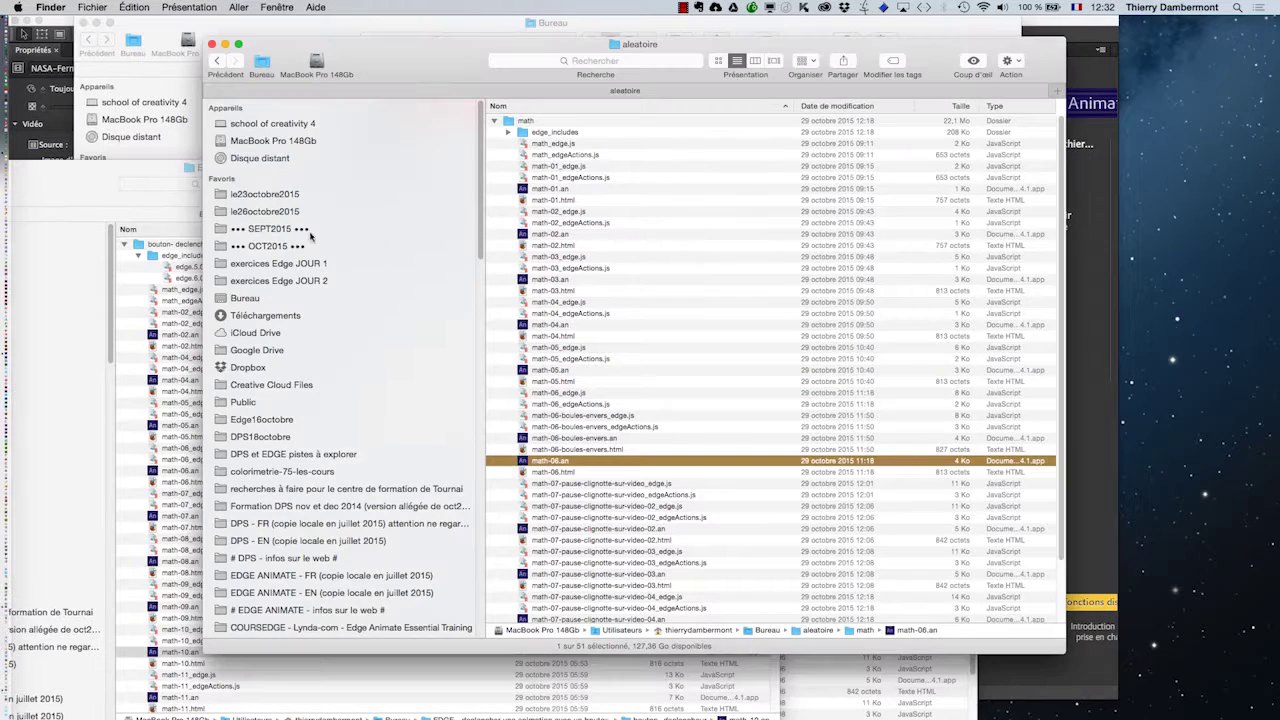
pyautogui.click(264, 194)
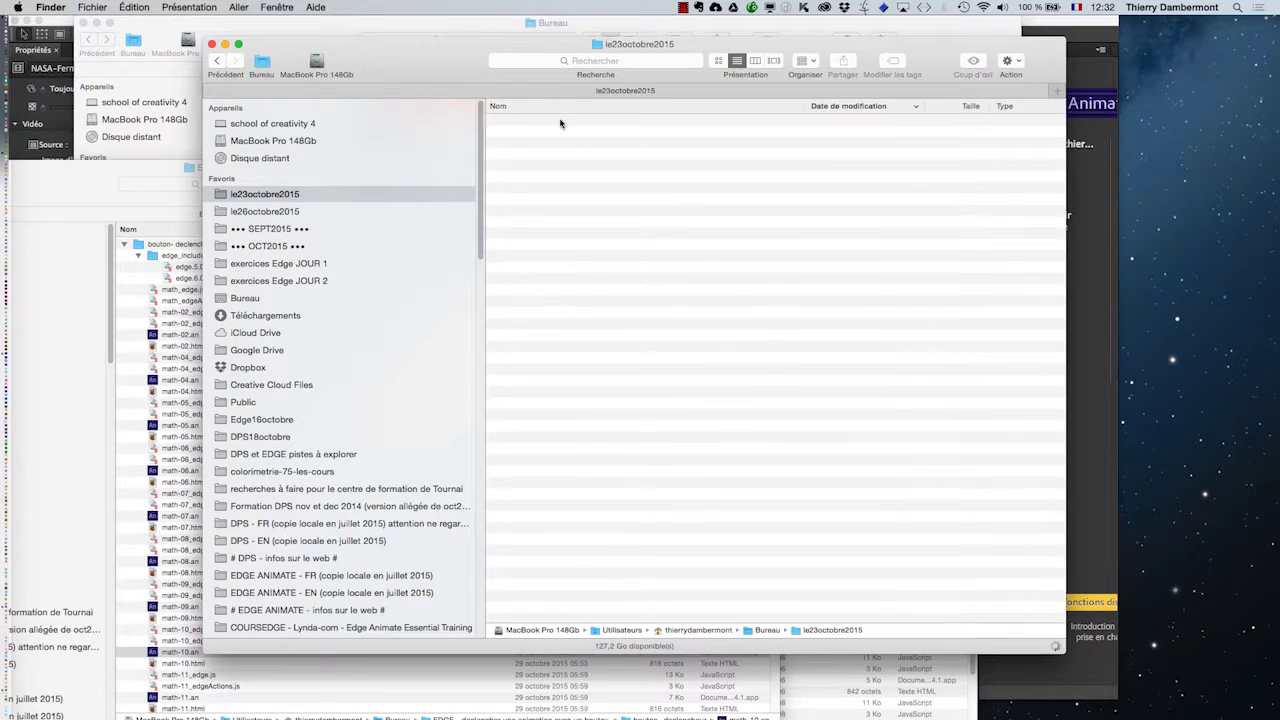
pyautogui.doubleClick(575, 177)
pyautogui.click(555, 133)
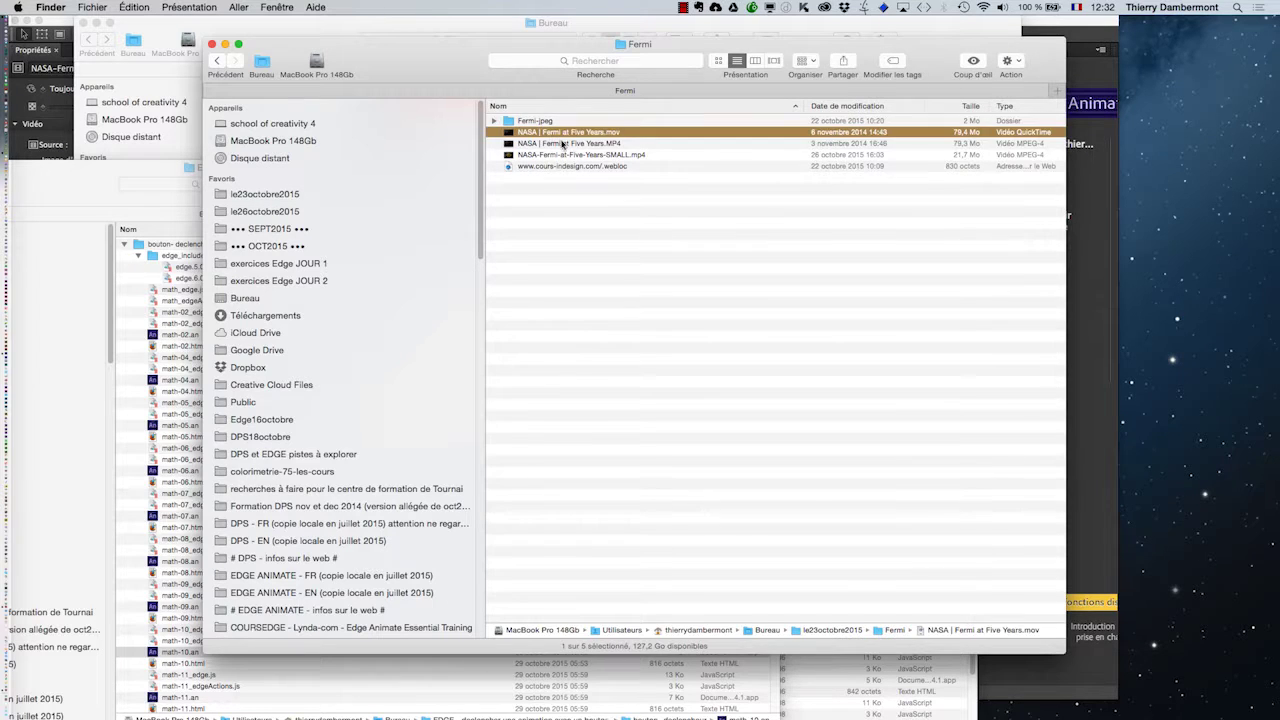
pyautogui.click(575, 155)
pyautogui.doubleClick(575, 155)
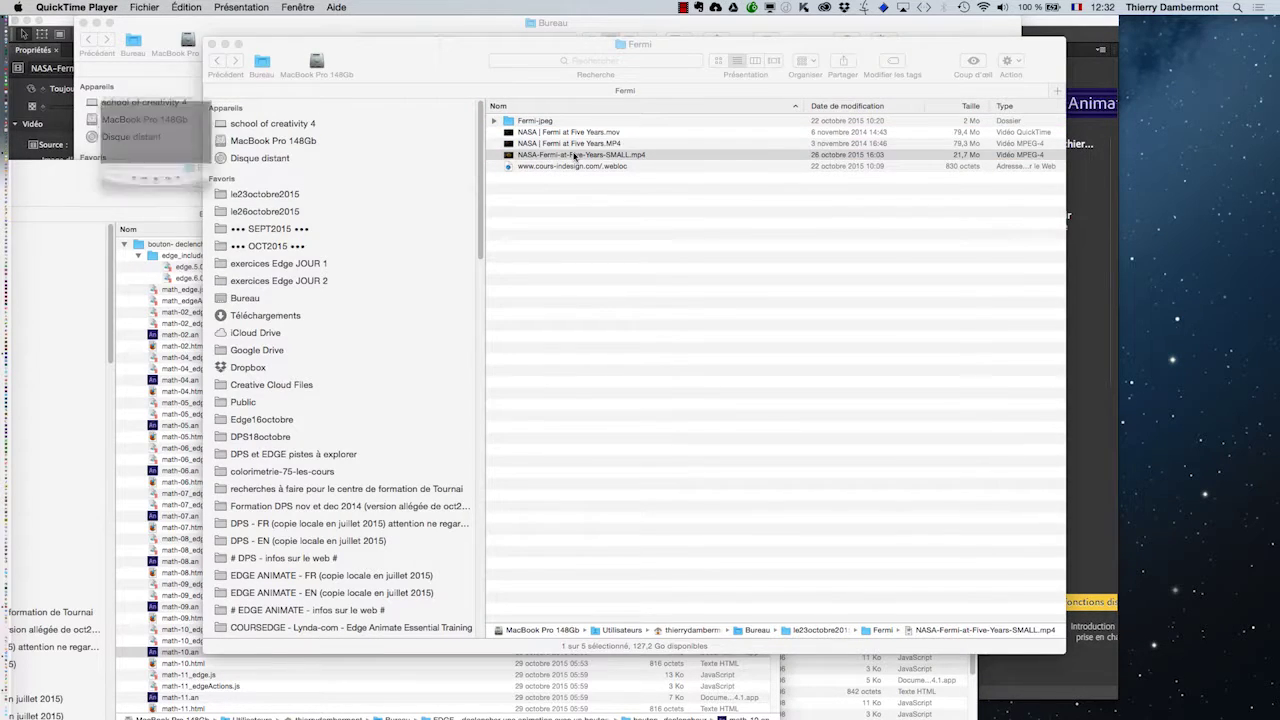
# Skip ahead in the video to examine its later part, close it, and return to Edge Animate
pyautogui.click(244, 207)
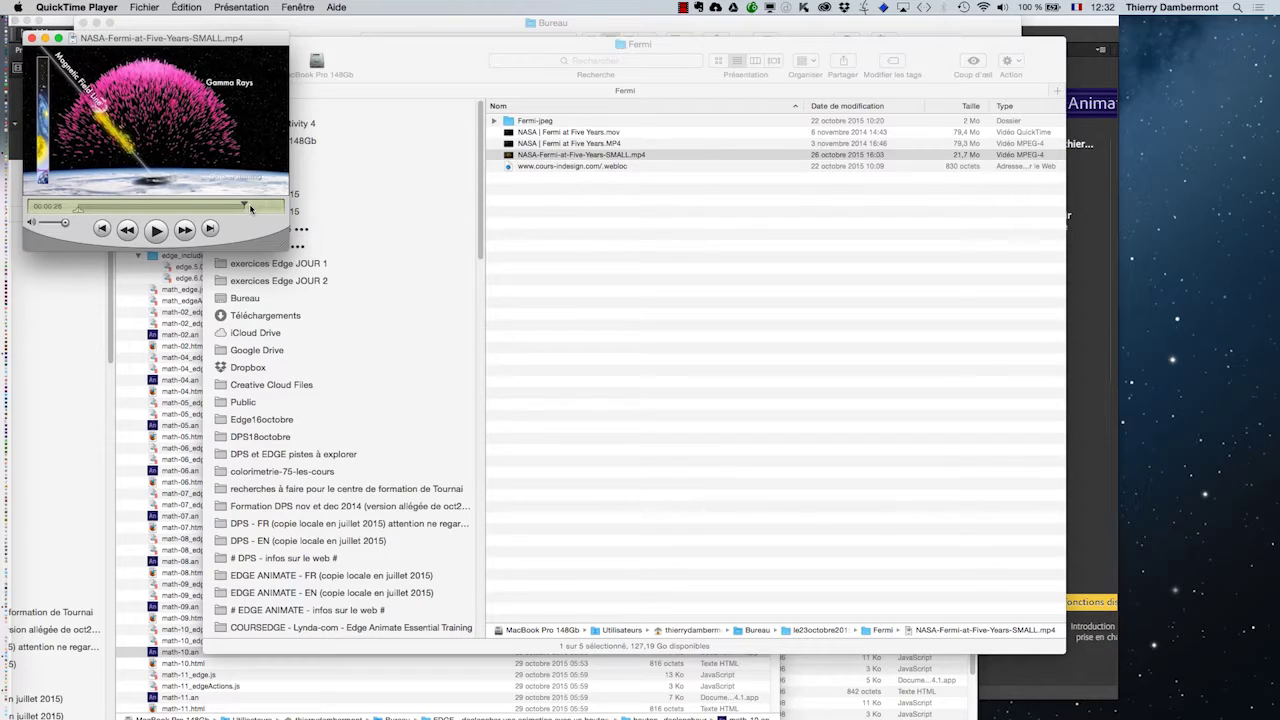
pyautogui.click(156, 230)
pyautogui.click(32, 39)
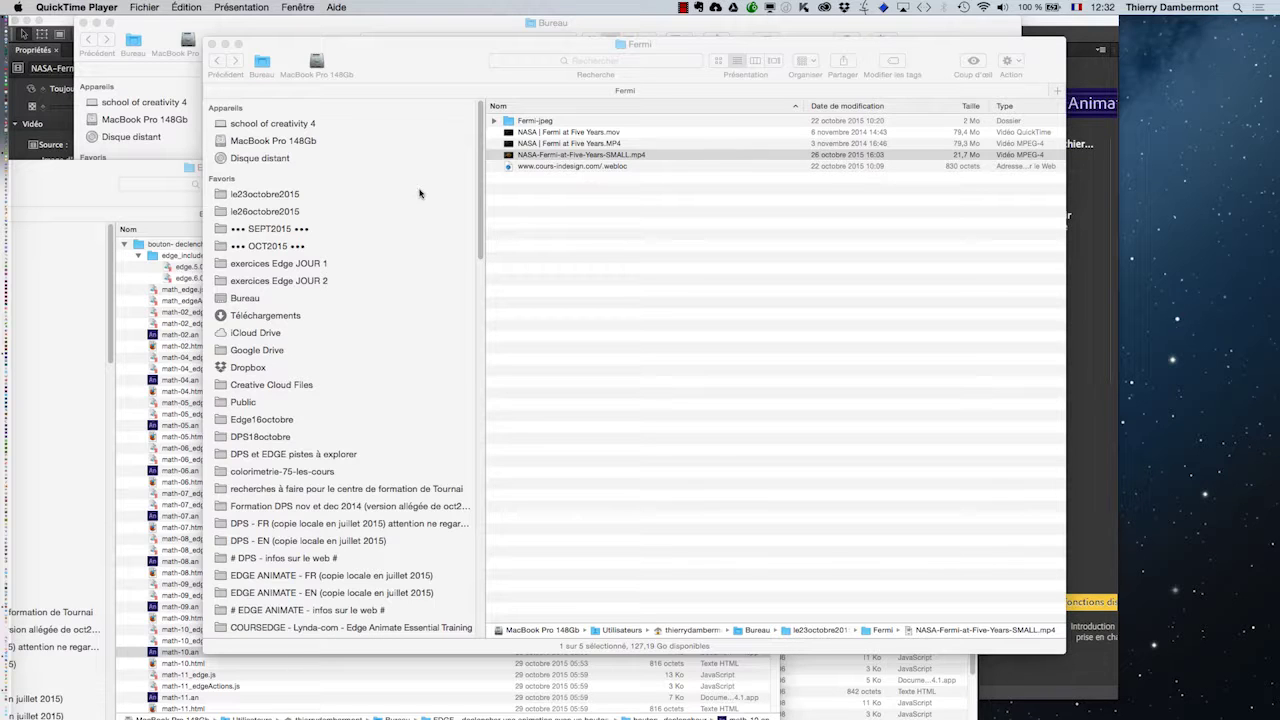
pyautogui.press('super+Tab')
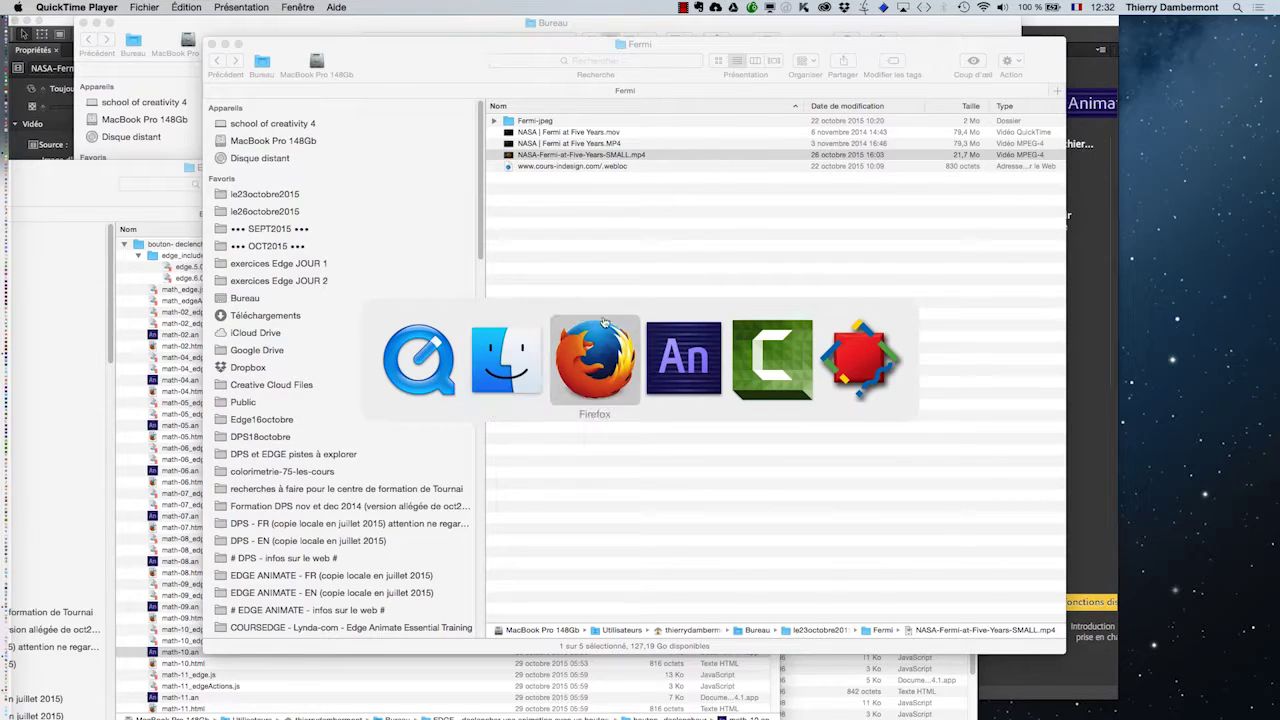
pyautogui.click(672, 375)
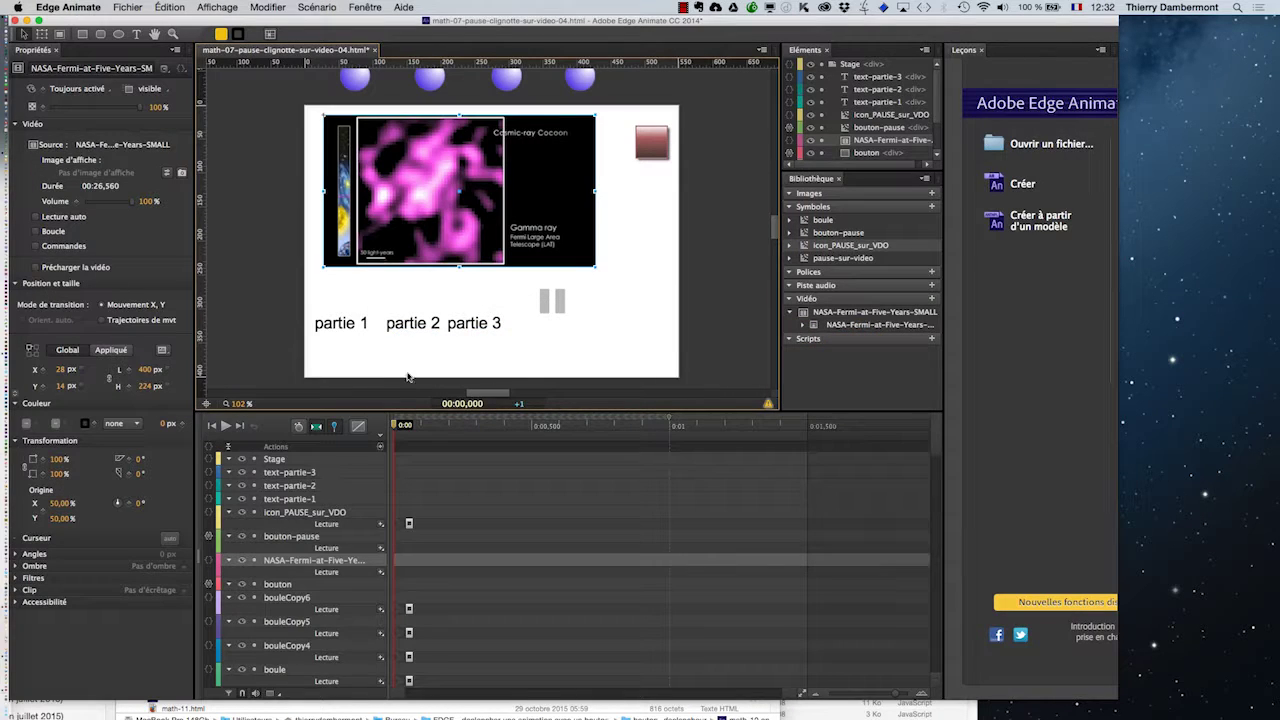
# Select the "partie 1" text, enable automatic keyframing and turn off the timeline pin
pyautogui.click(355, 330)
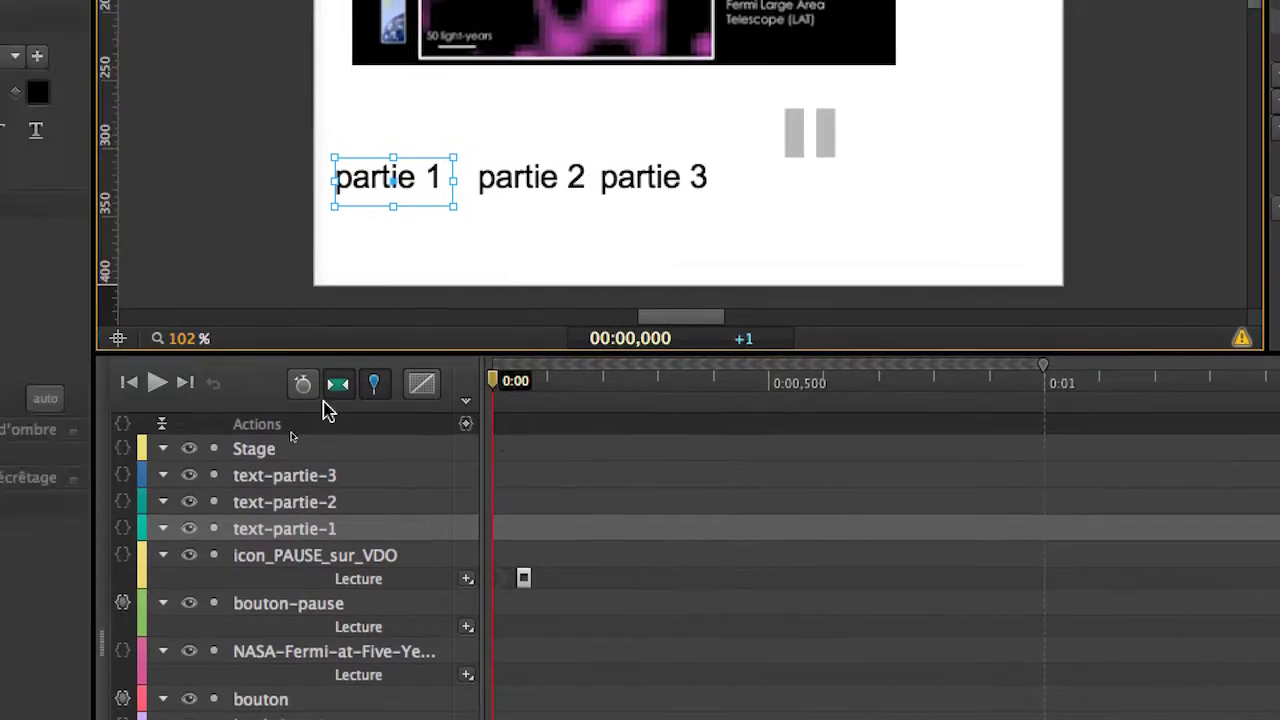
pyautogui.click(182, 356)
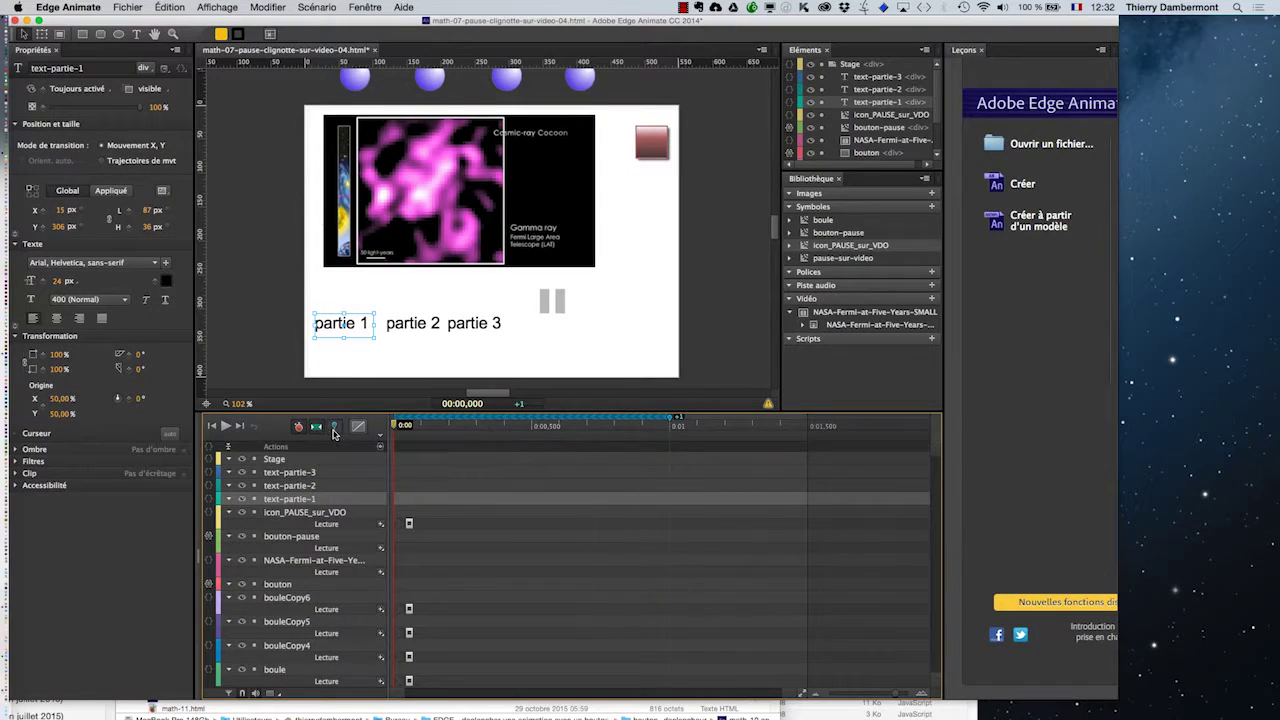
pyautogui.click(392, 390)
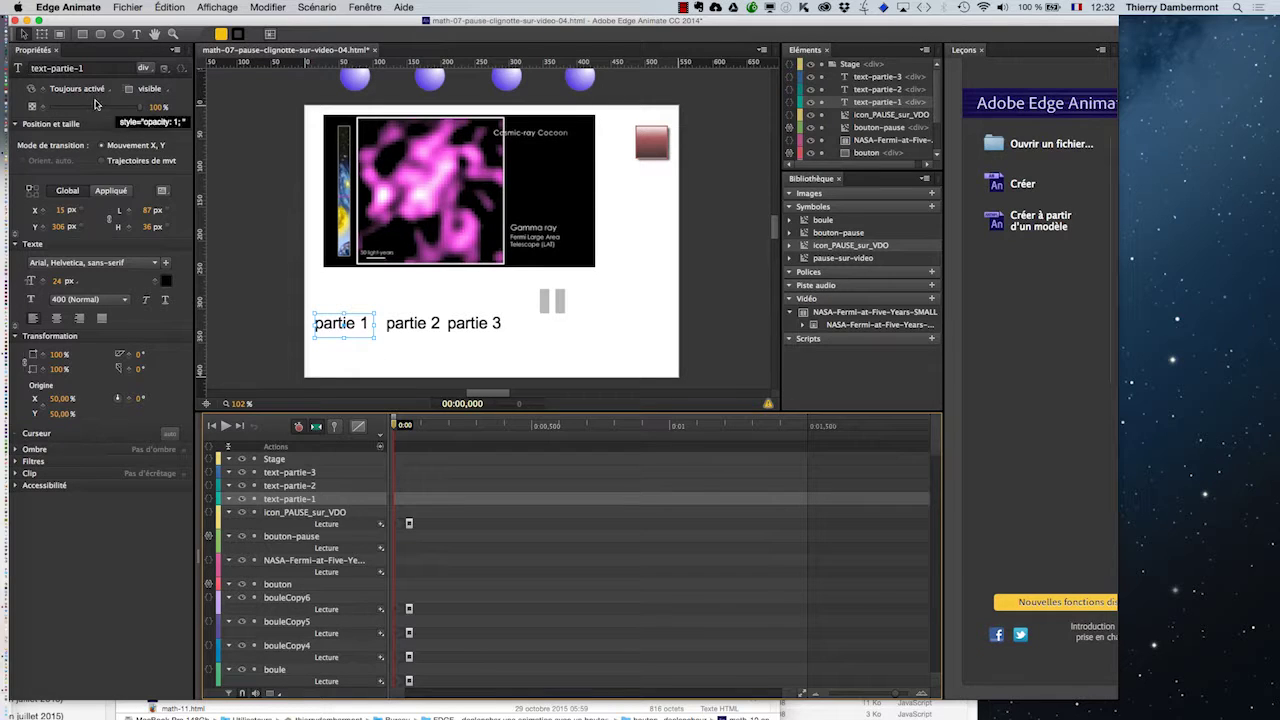
# Try to fade out the partie 1 text from 100% opacity at 0:00 to 0% at 0:10
pyautogui.click(42, 106)
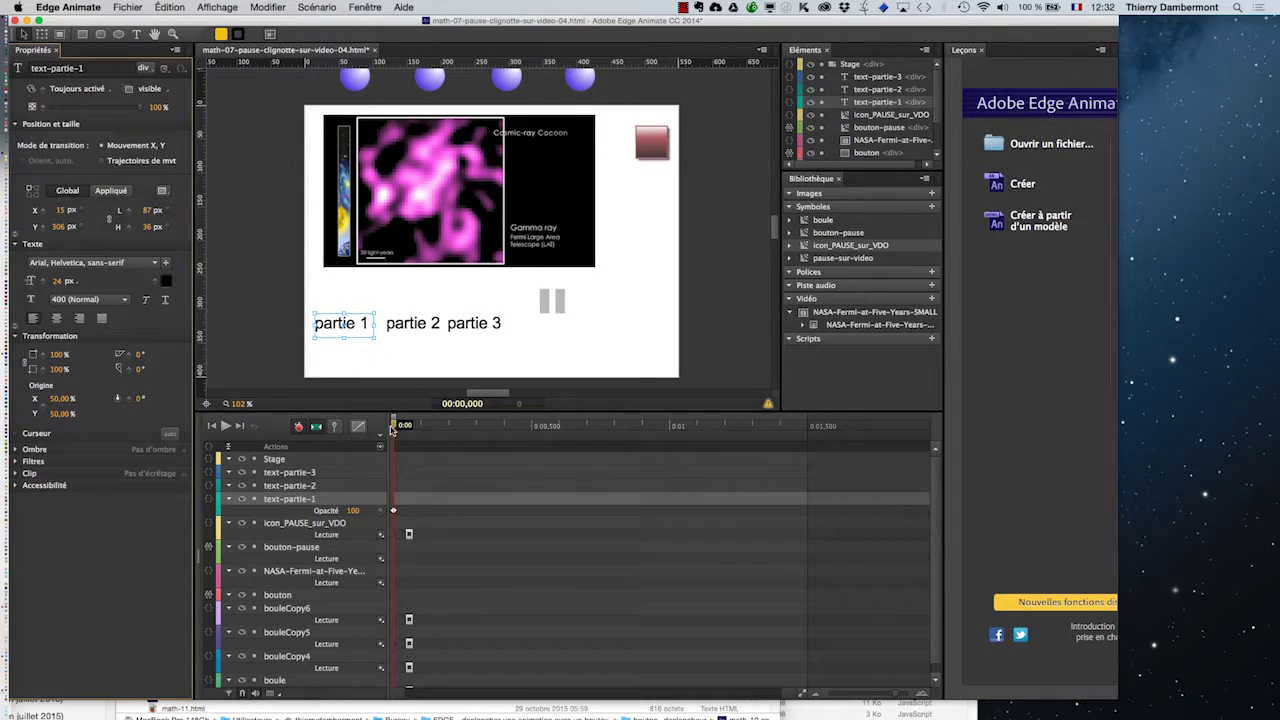
pyautogui.moveTo(395, 426); pyautogui.dragTo(544, 435)
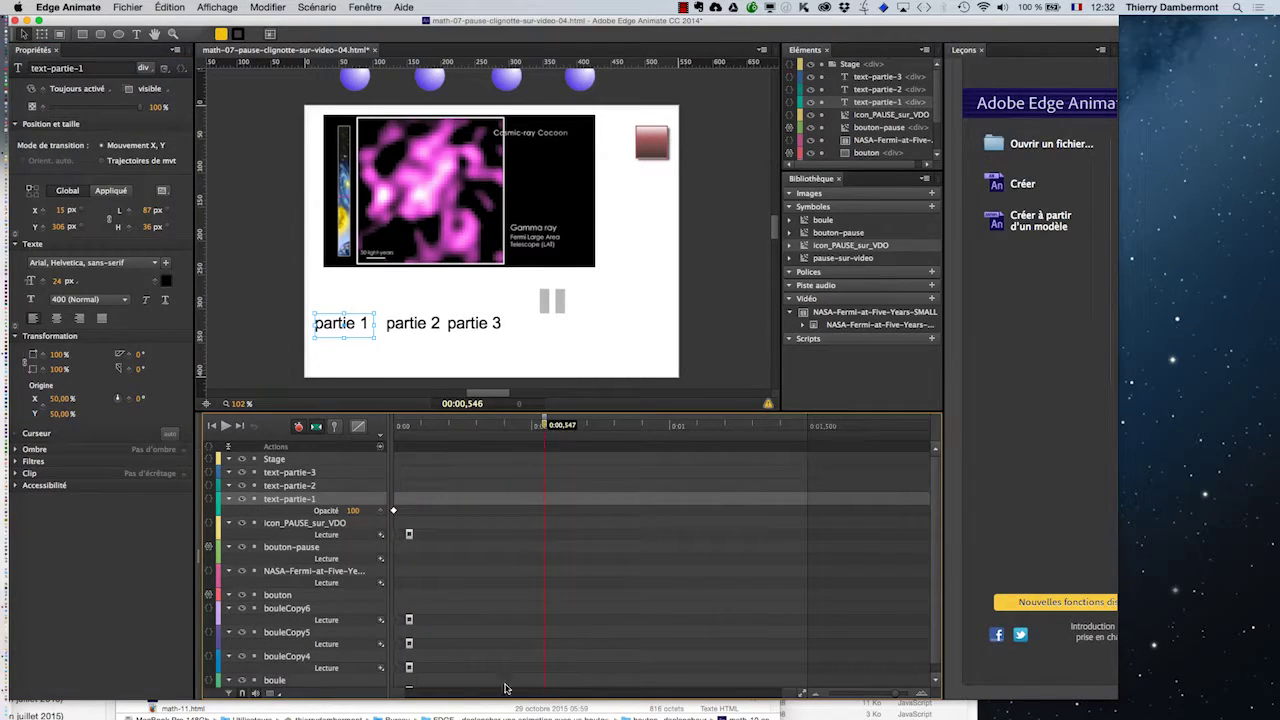
pyautogui.moveTo(886, 694); pyautogui.dragTo(858, 694)
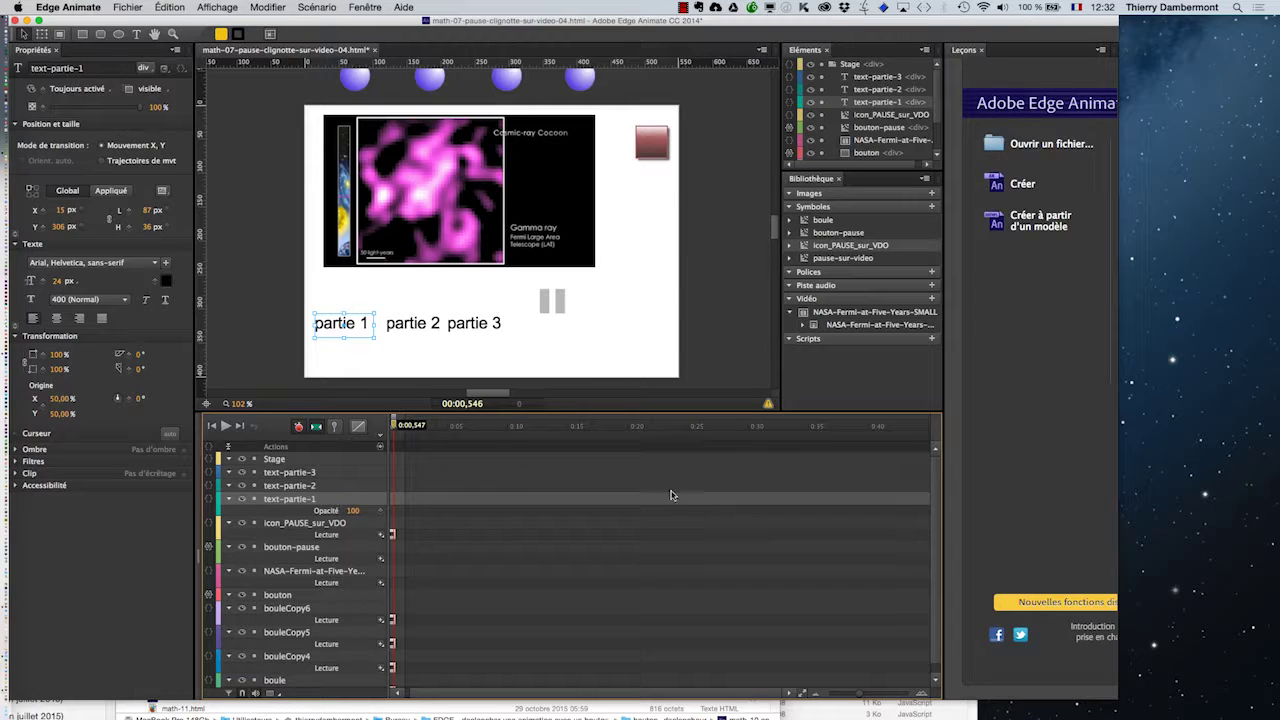
pyautogui.click(510, 424)
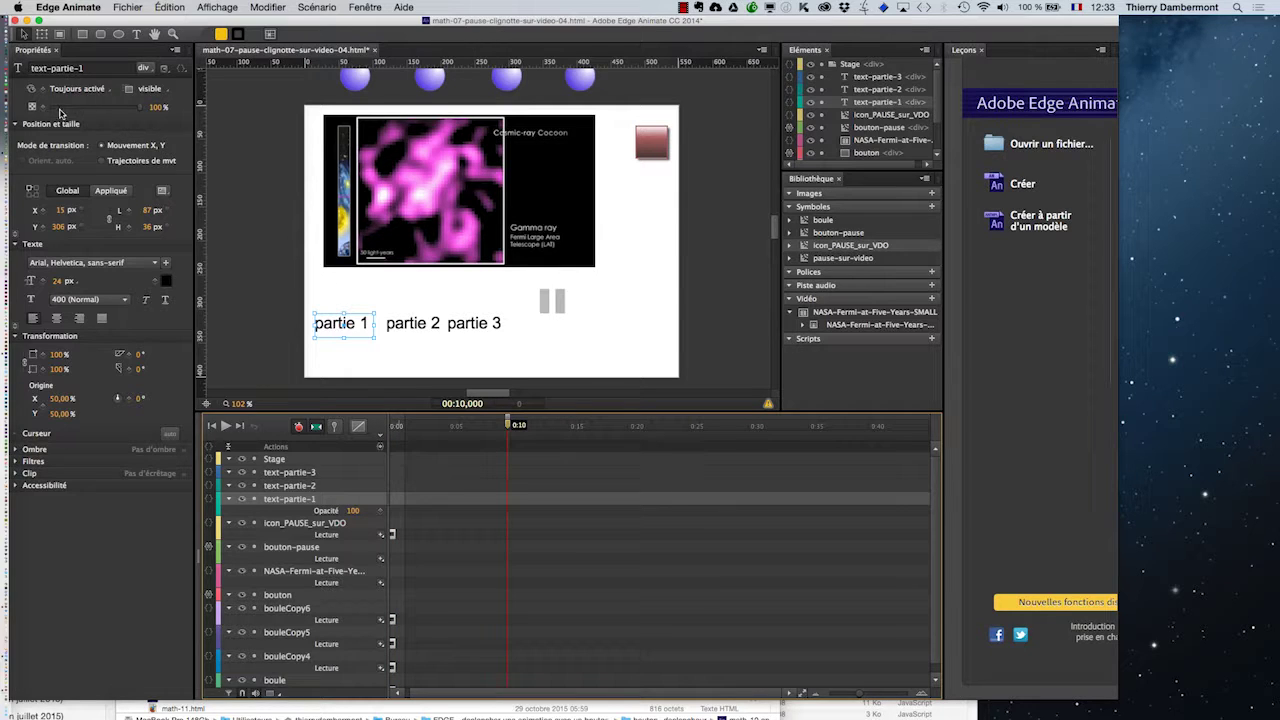
pyautogui.moveTo(60, 111); pyautogui.dragTo(42, 112)
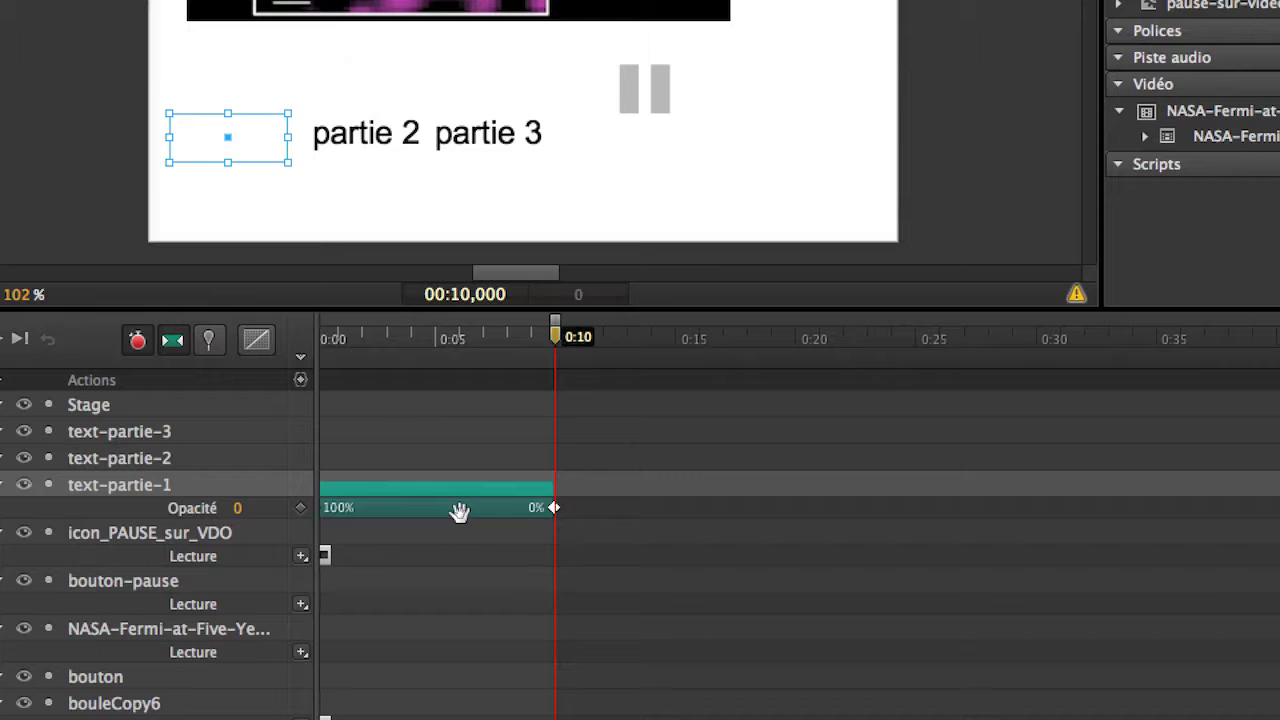
# Turn off automatic transitions and remove the opacity animation from text-partie-1
pyautogui.click(459, 512)
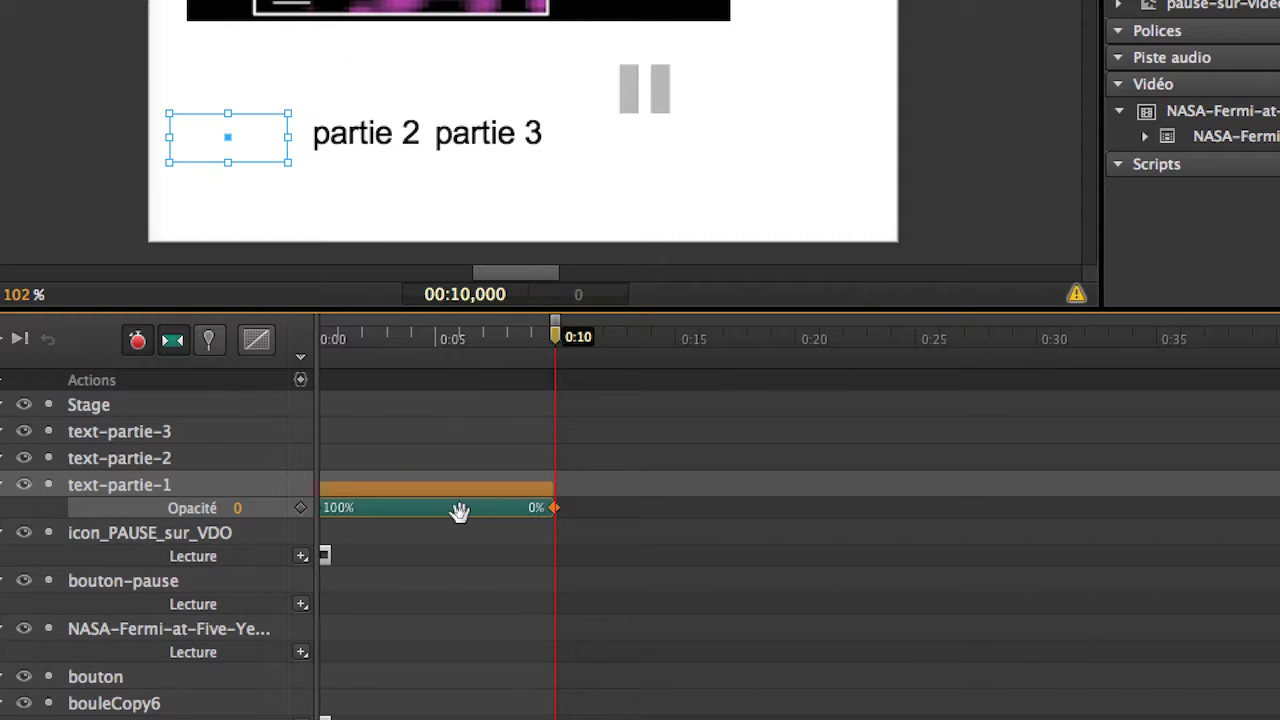
pyautogui.press('Delete')
pyautogui.hotkey('ctrl', 'z')
pyautogui.click(449, 511)
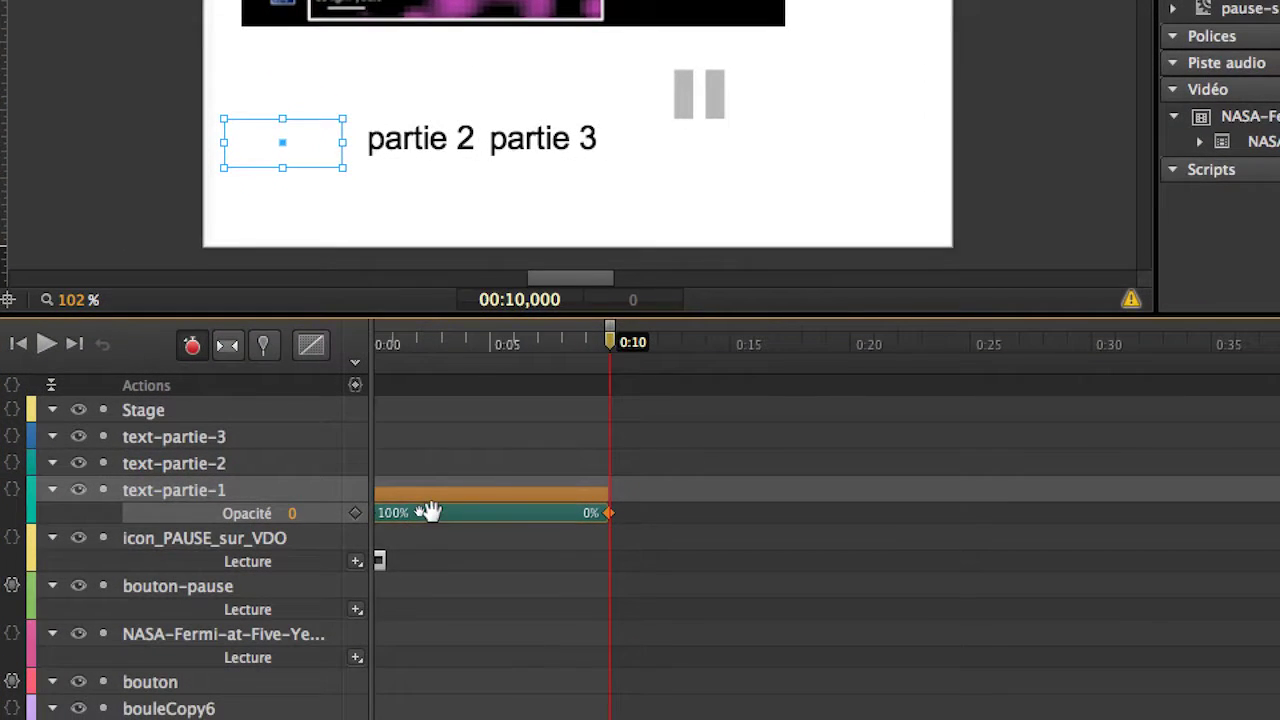
pyautogui.rightClick(430, 514)
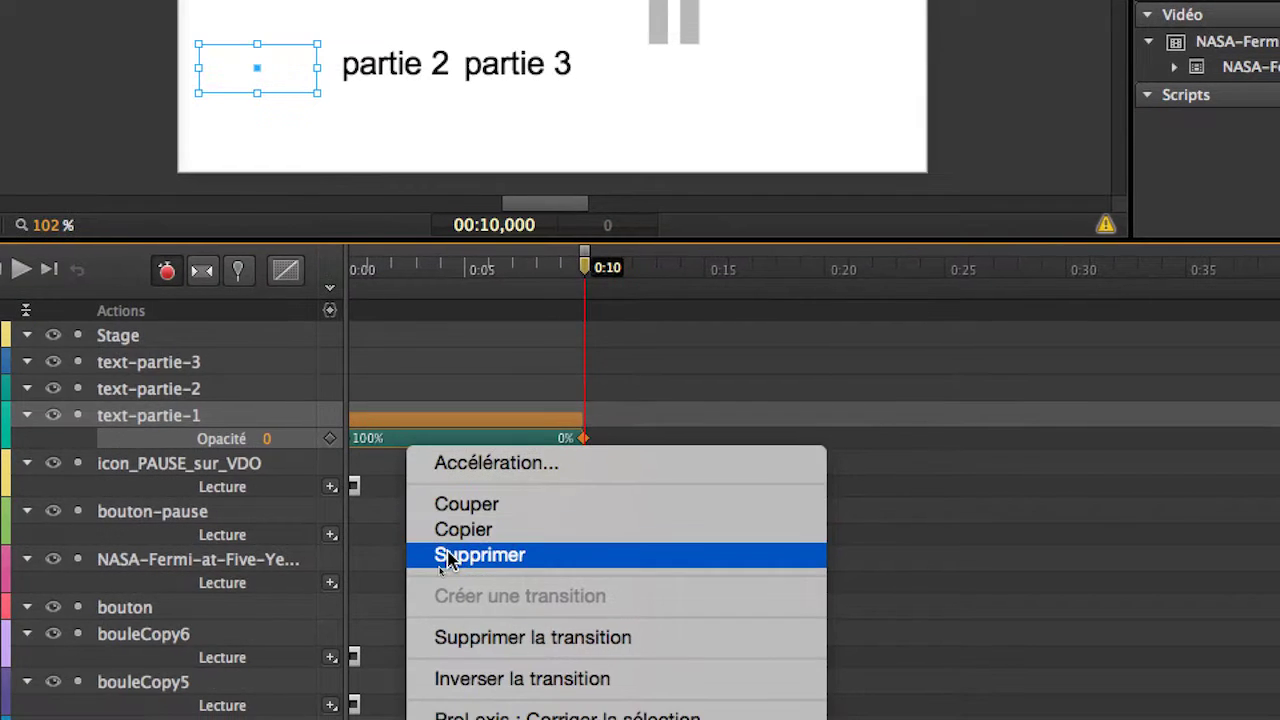
pyautogui.click(468, 616)
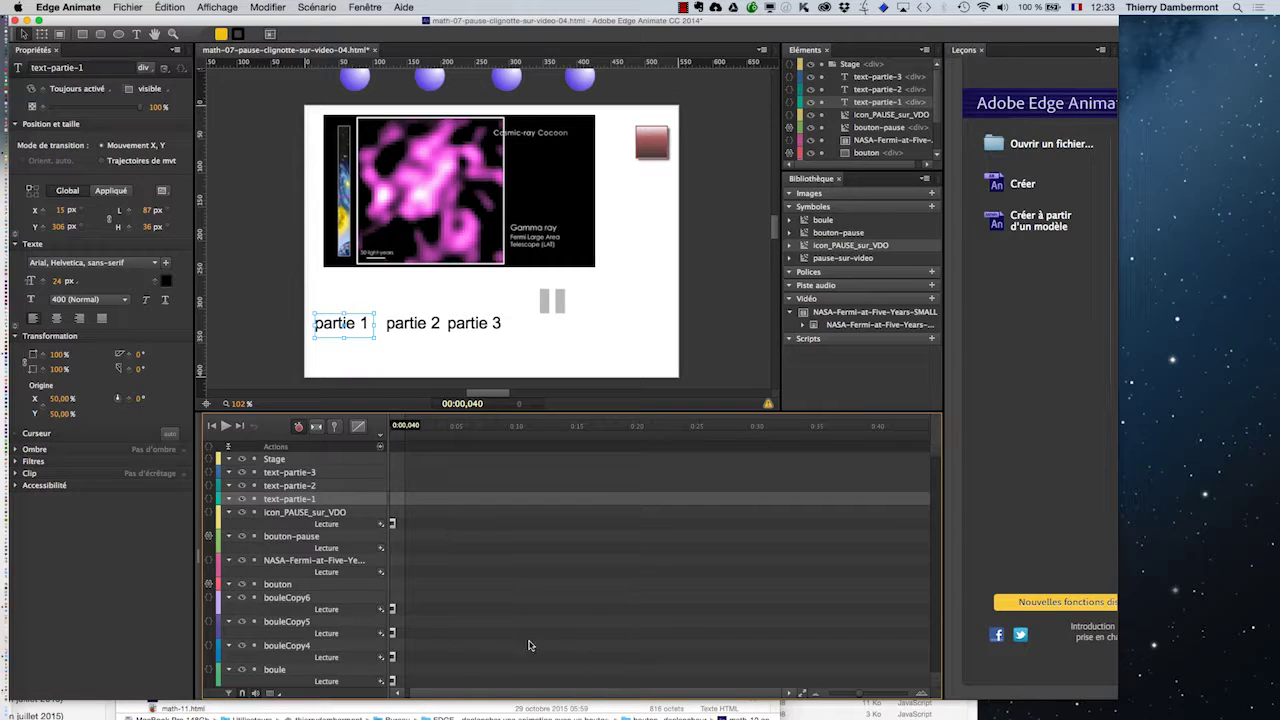
# Keyframe text-partie-1's opacity at 100% at 0:00 and 0% at 0:10,463, and check the change by scrubbing
pyautogui.hscroll(-1, 400, 463)
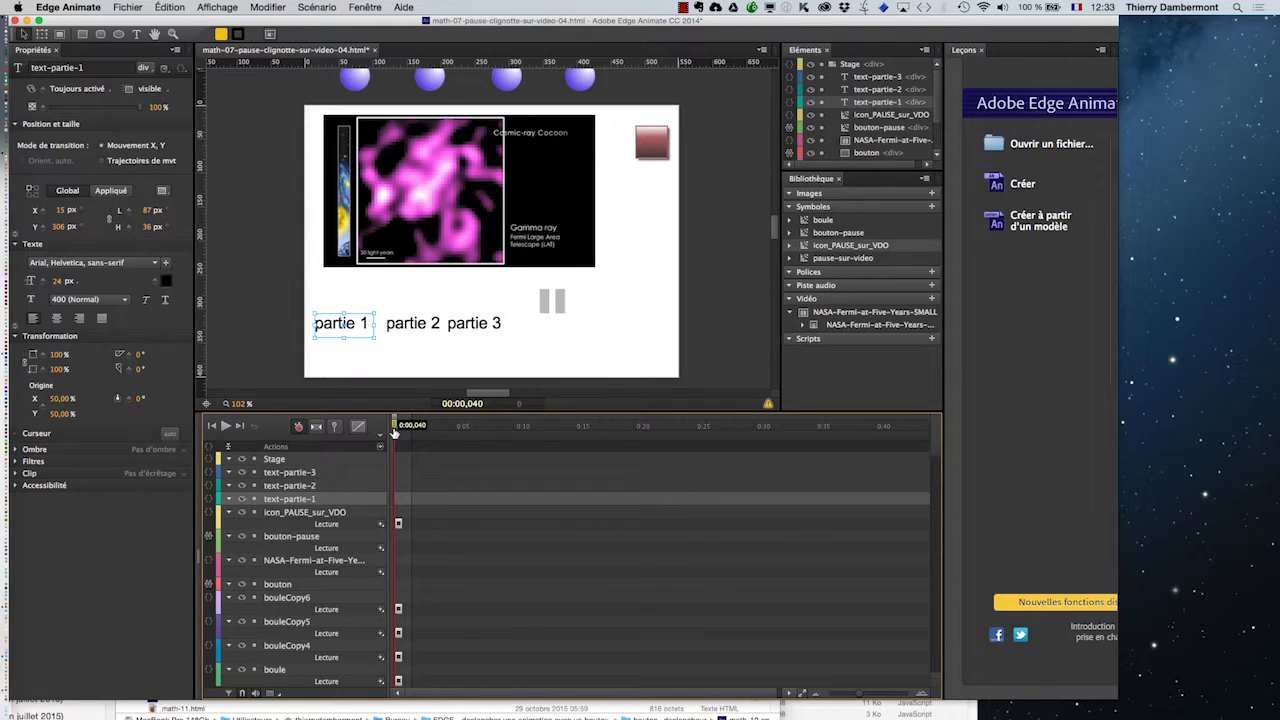
pyautogui.moveTo(395, 432); pyautogui.dragTo(376, 431)
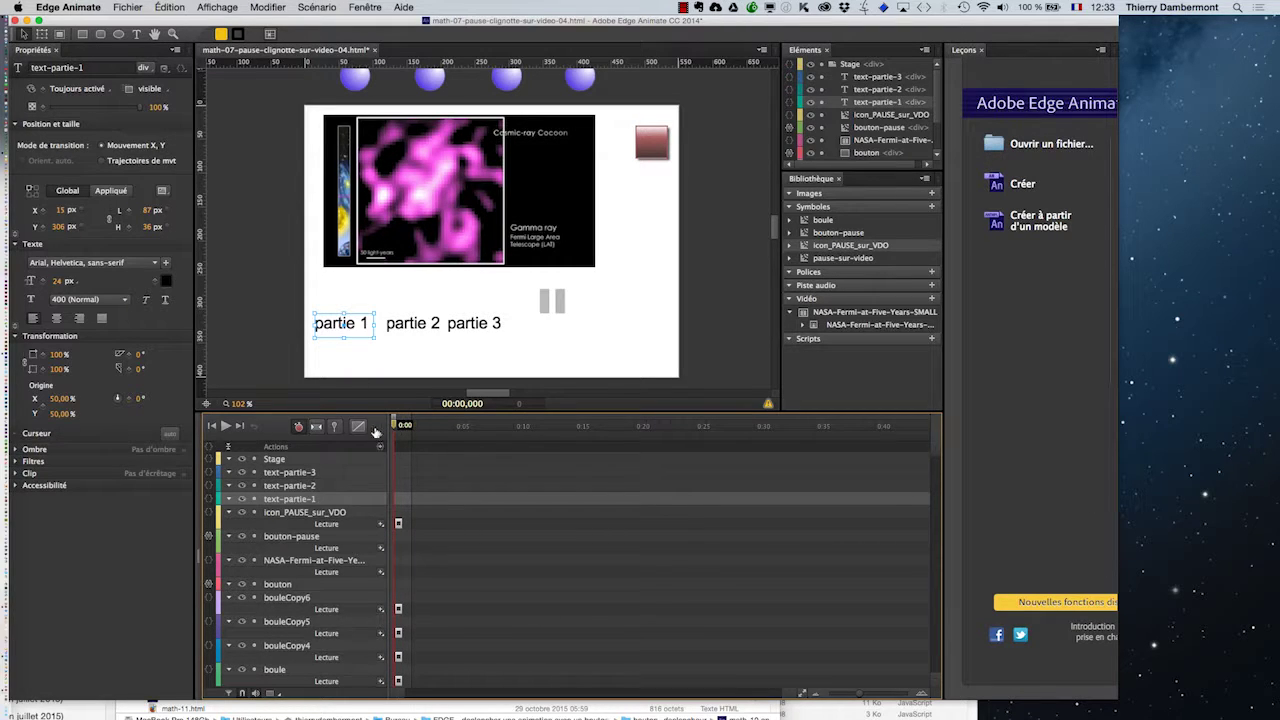
pyautogui.click(32, 106)
pyautogui.moveTo(395, 428); pyautogui.dragTo(522, 441)
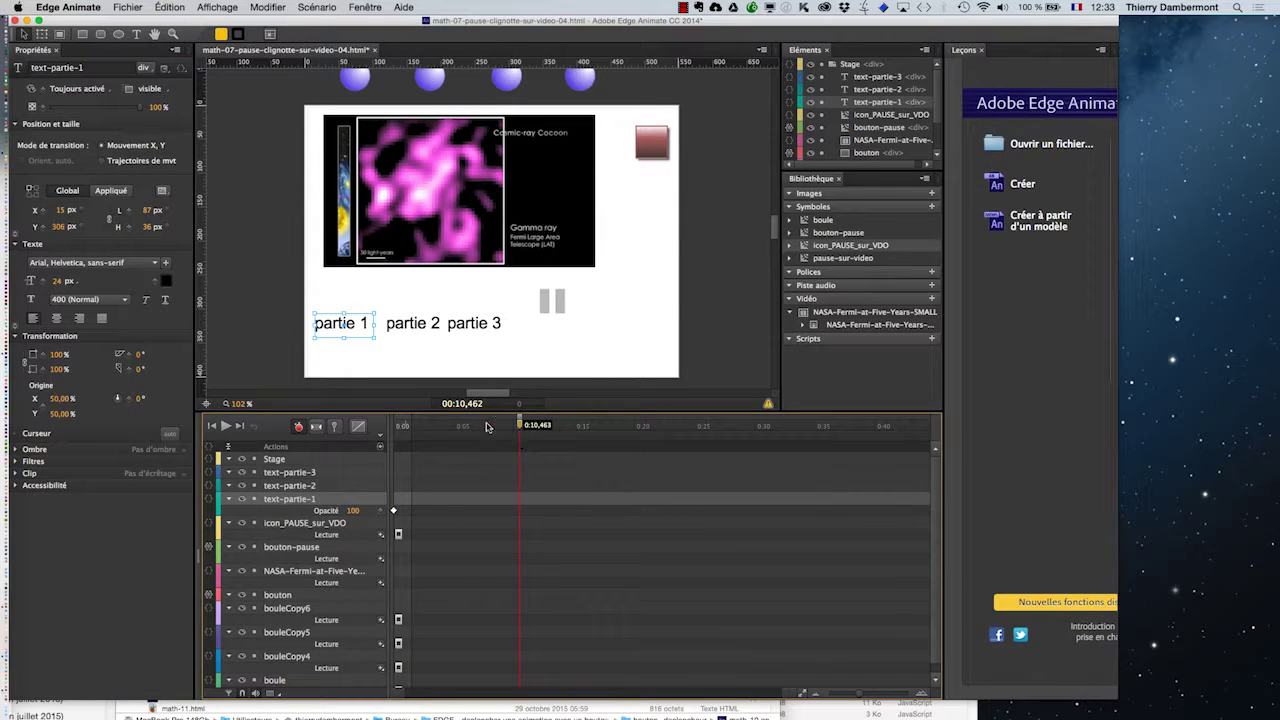
pyautogui.moveTo(44, 112); pyautogui.dragTo(35, 112)
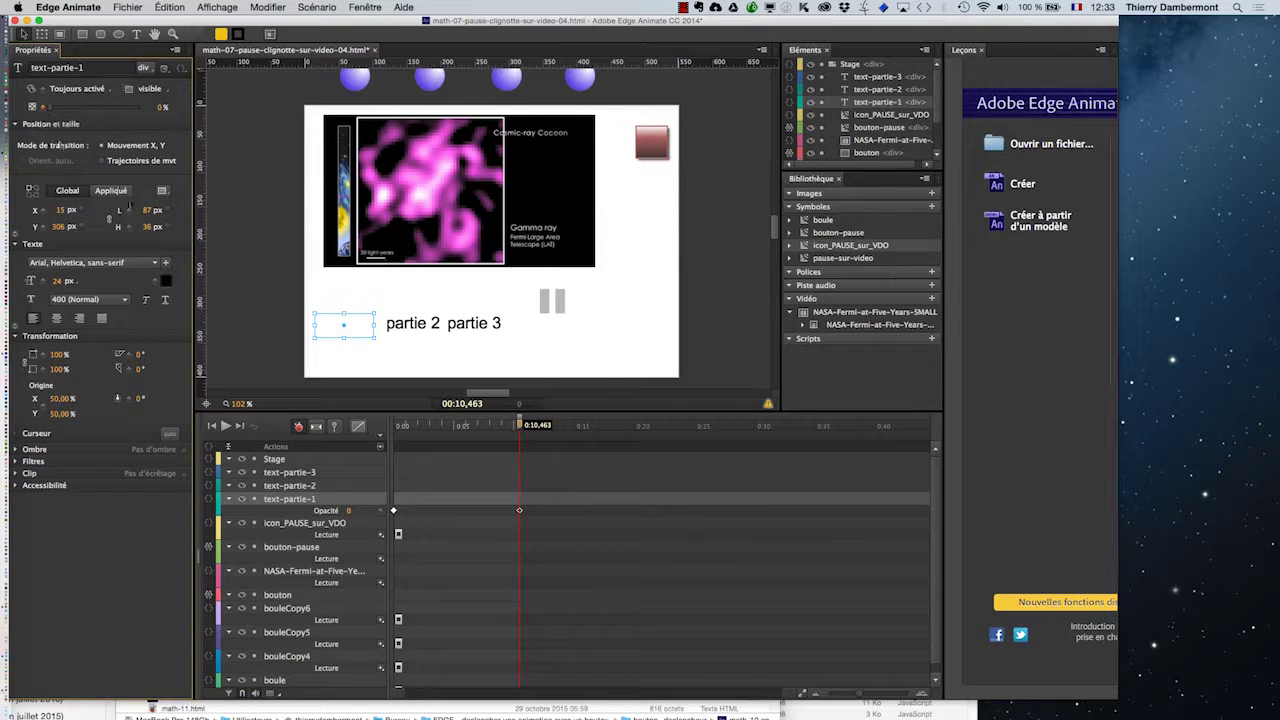
pyautogui.moveTo(518, 428); pyautogui.dragTo(391, 426)
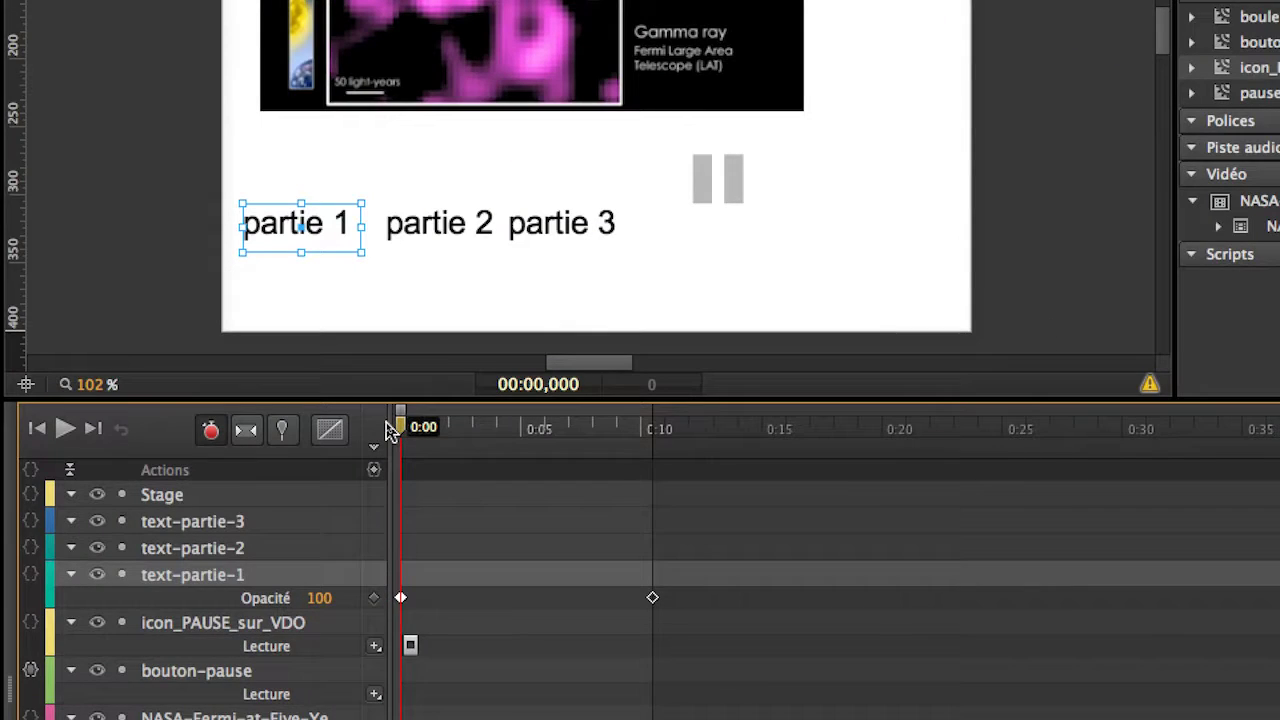
pyautogui.moveTo(393, 428); pyautogui.dragTo(614, 429)
pyautogui.moveTo(478, 430); pyautogui.dragTo(511, 432)
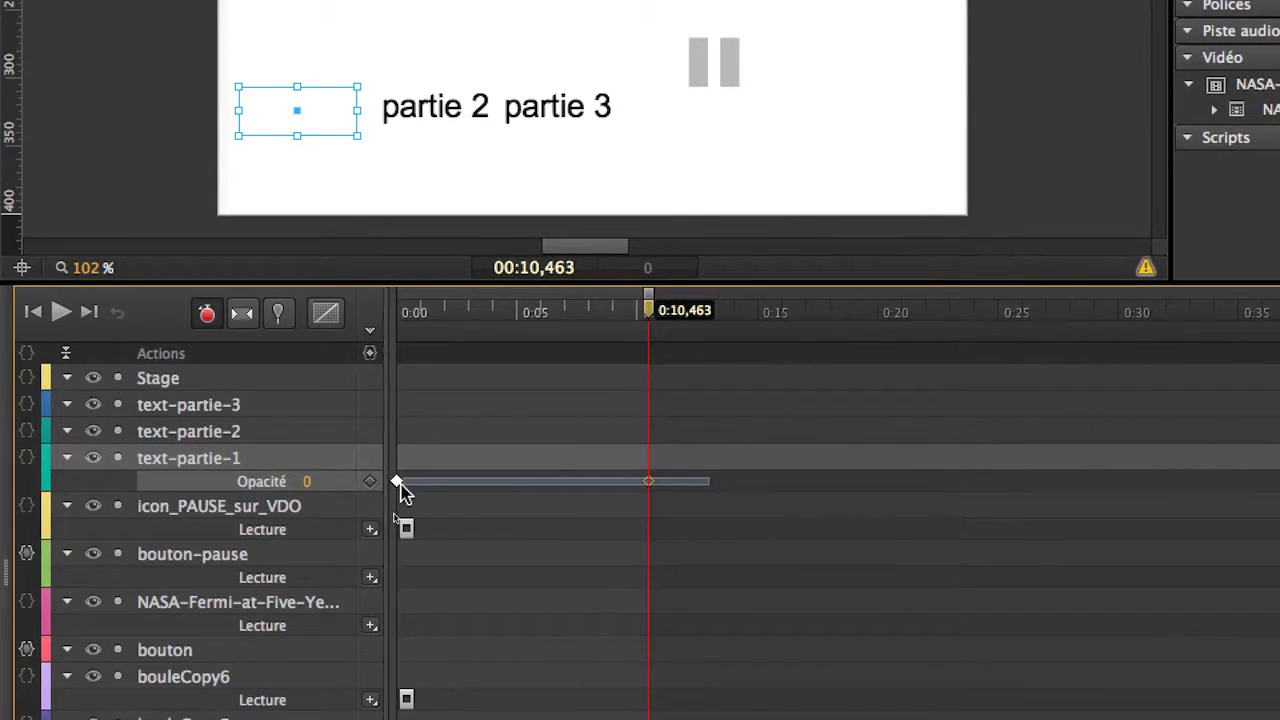
# Copy text-partie-1's two opacity keyframes and paste them to text-partie-2 at 0:10,463 and to text-partie-3 at 0:20,926
pyautogui.click(388, 484)
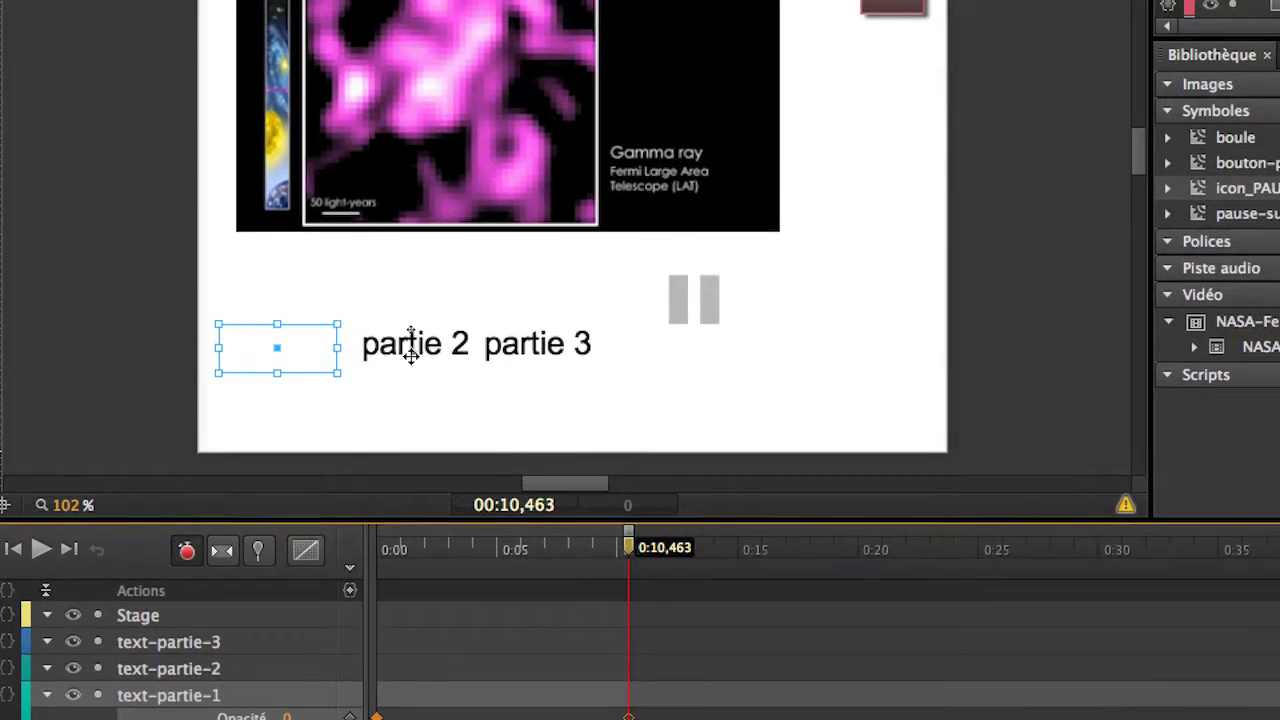
pyautogui.click(411, 345)
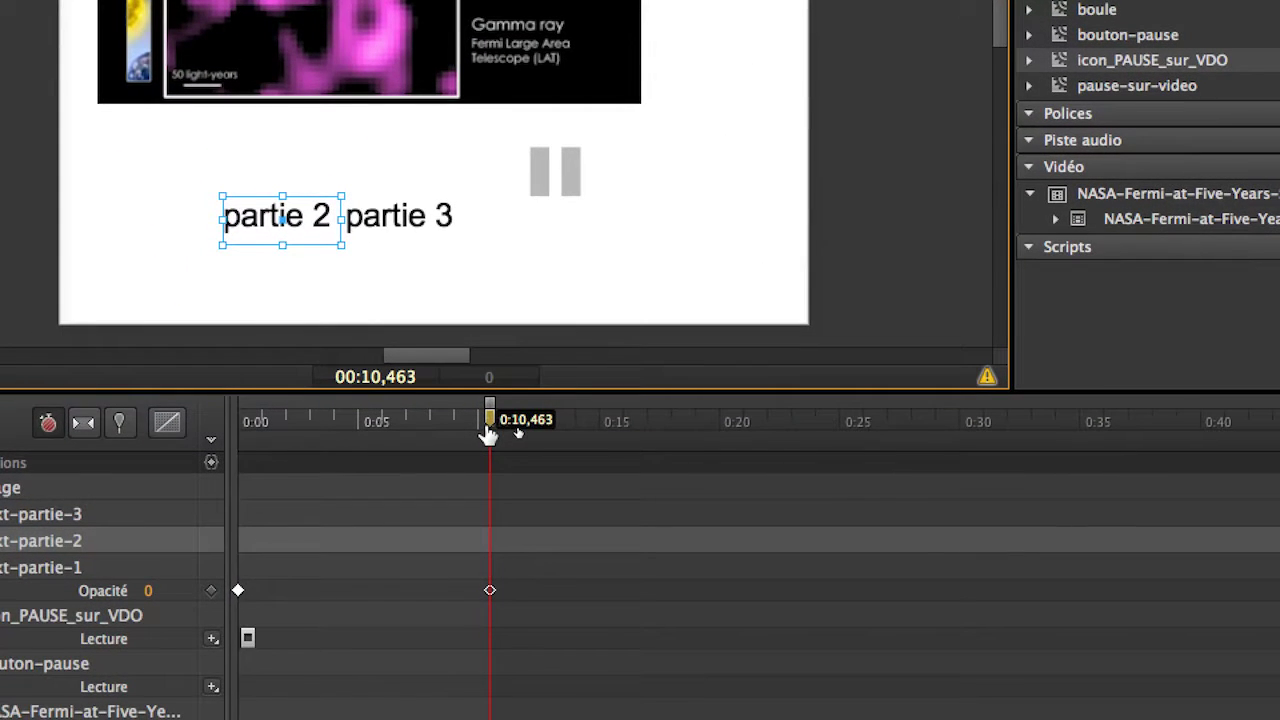
pyautogui.hotkey('ctrl', 'v')
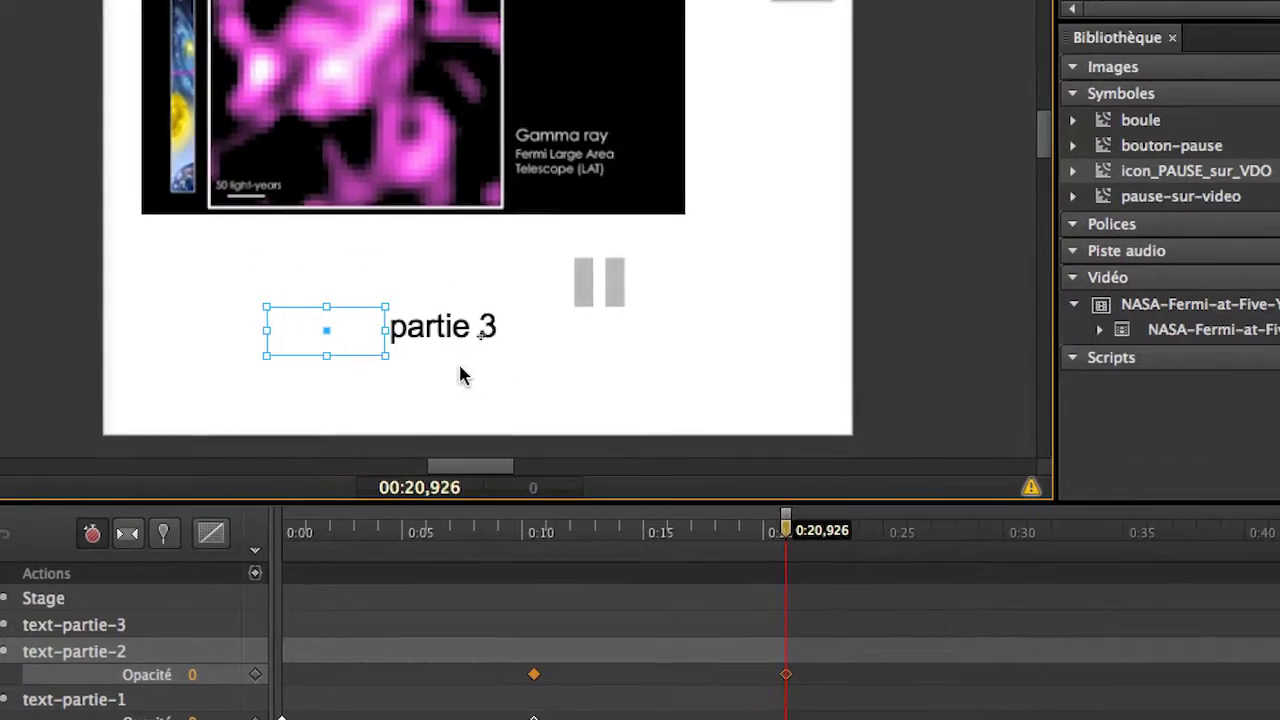
pyautogui.click(399, 216)
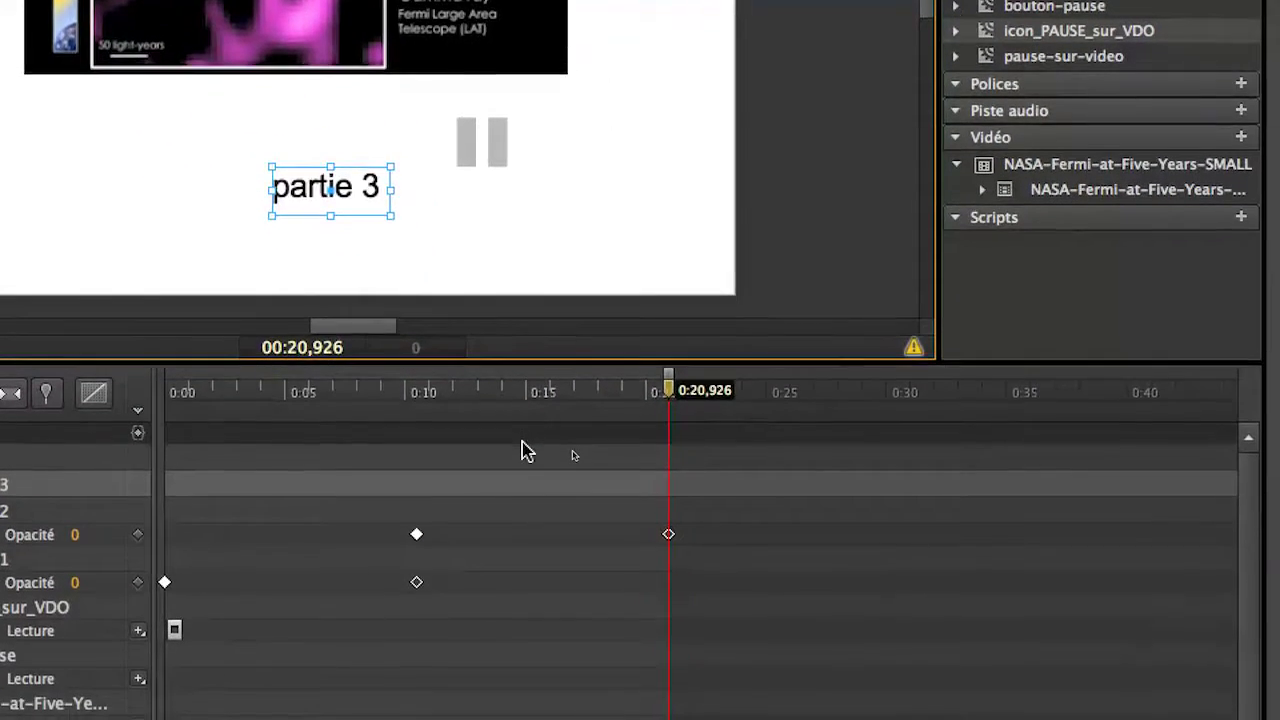
pyautogui.hotkey('ctrl', 'v')
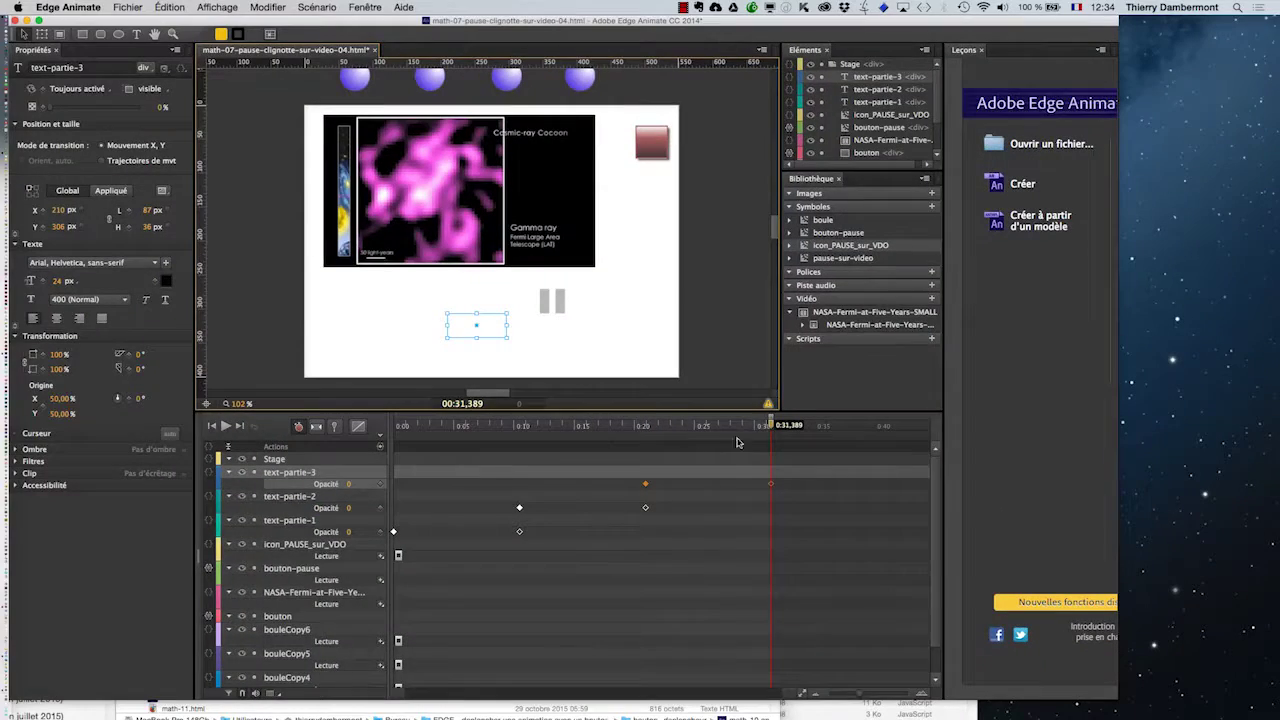
# Set the opacity of partie 2 and partie 3 to 0% at 0:00
pyautogui.moveTo(769, 430); pyautogui.dragTo(522, 442)
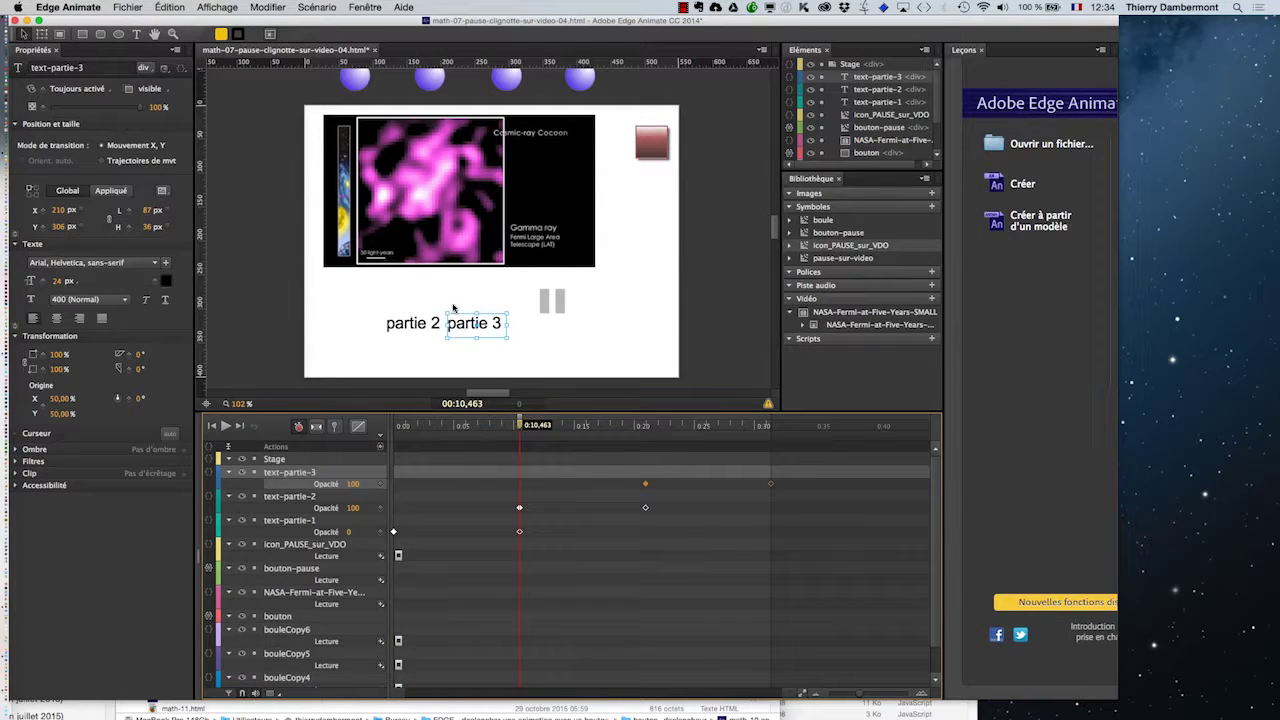
pyautogui.click(426, 325)
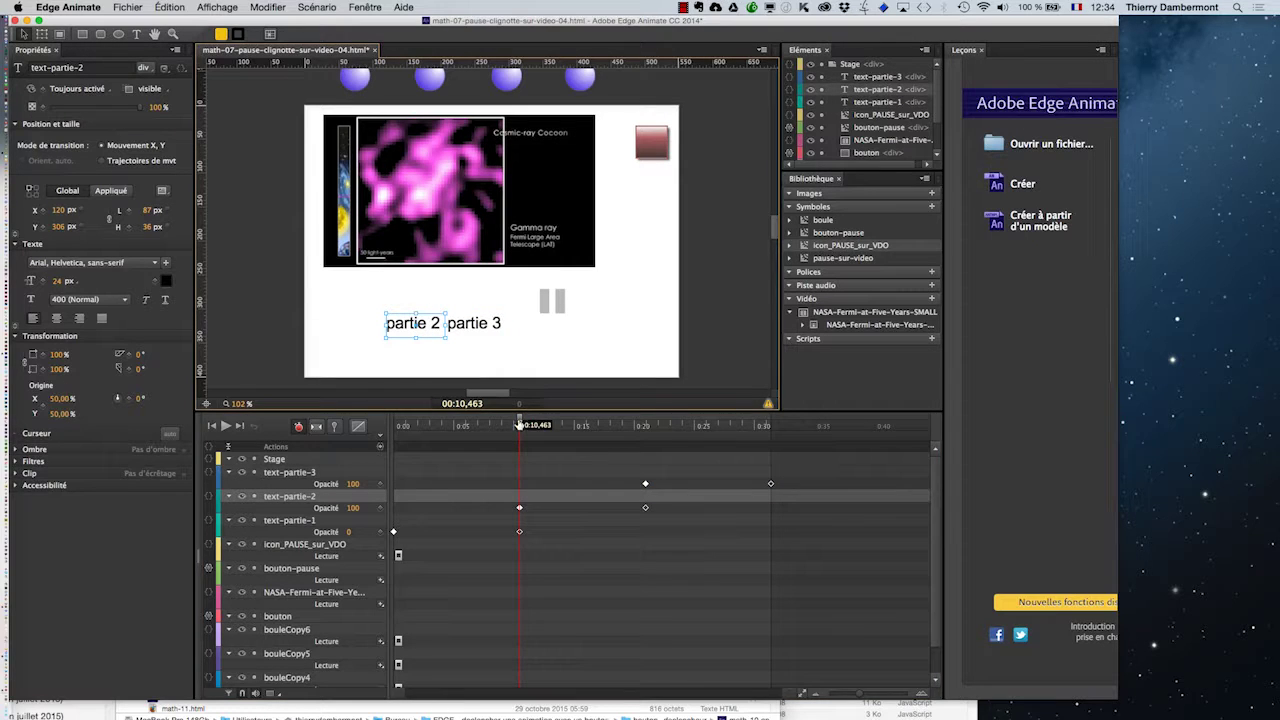
pyautogui.press('Home')
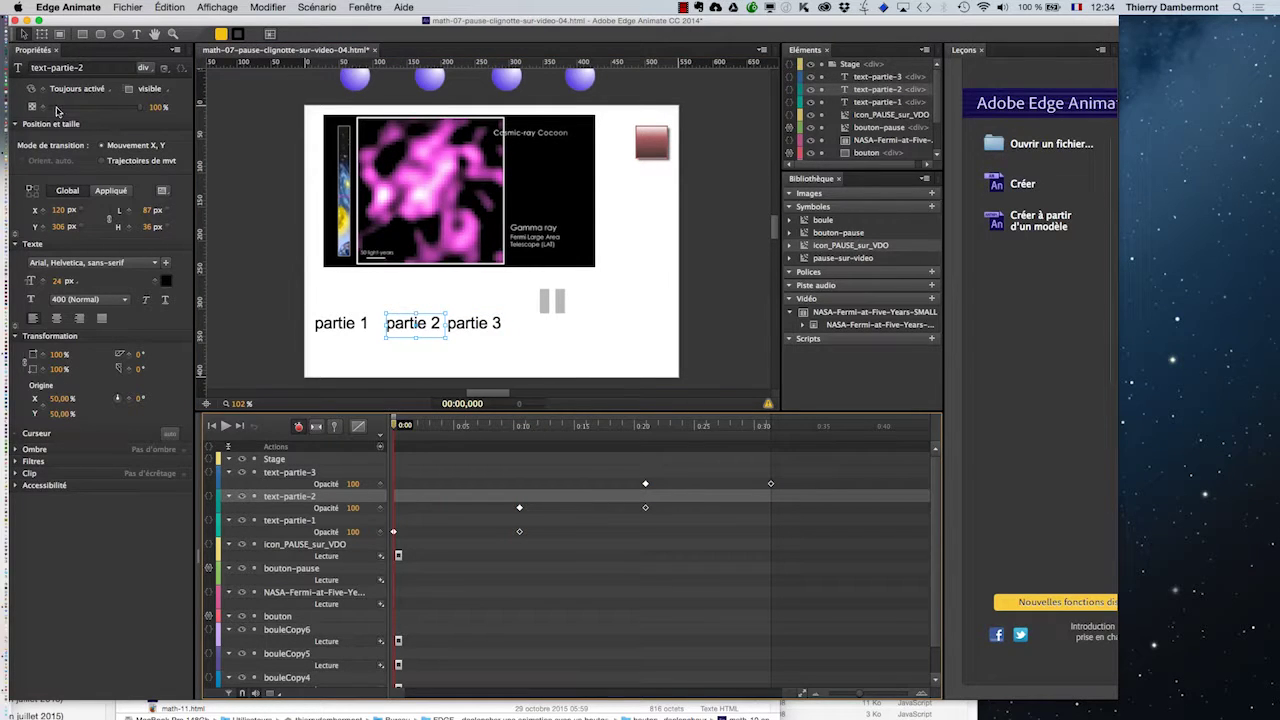
pyautogui.moveTo(55, 111); pyautogui.dragTo(40, 110)
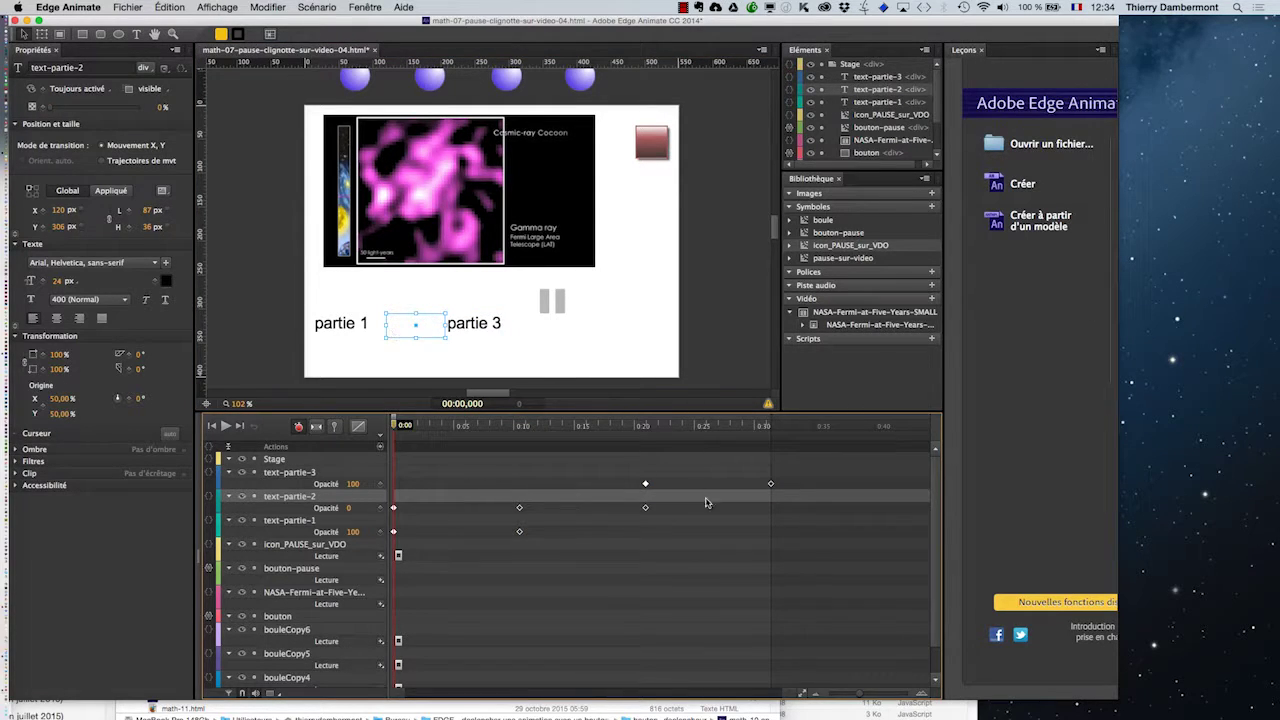
pyautogui.click(477, 324)
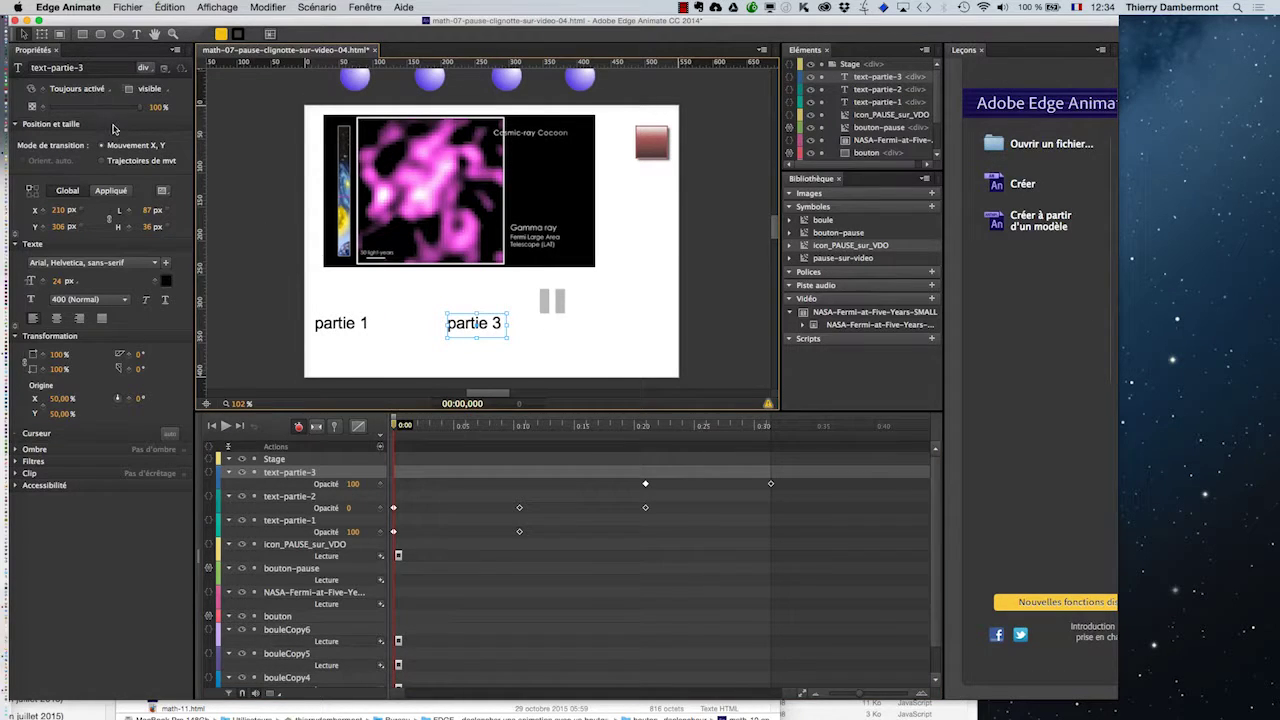
pyautogui.moveTo(54, 110); pyautogui.dragTo(40, 108)
# Retime the opacity keyframes: both partie 2/3 switch keyframes to about 0:19, both partie 1/2 ones to about 0:08, and the final one to about 0:26
pyautogui.moveTo(395, 428); pyautogui.dragTo(664, 449)
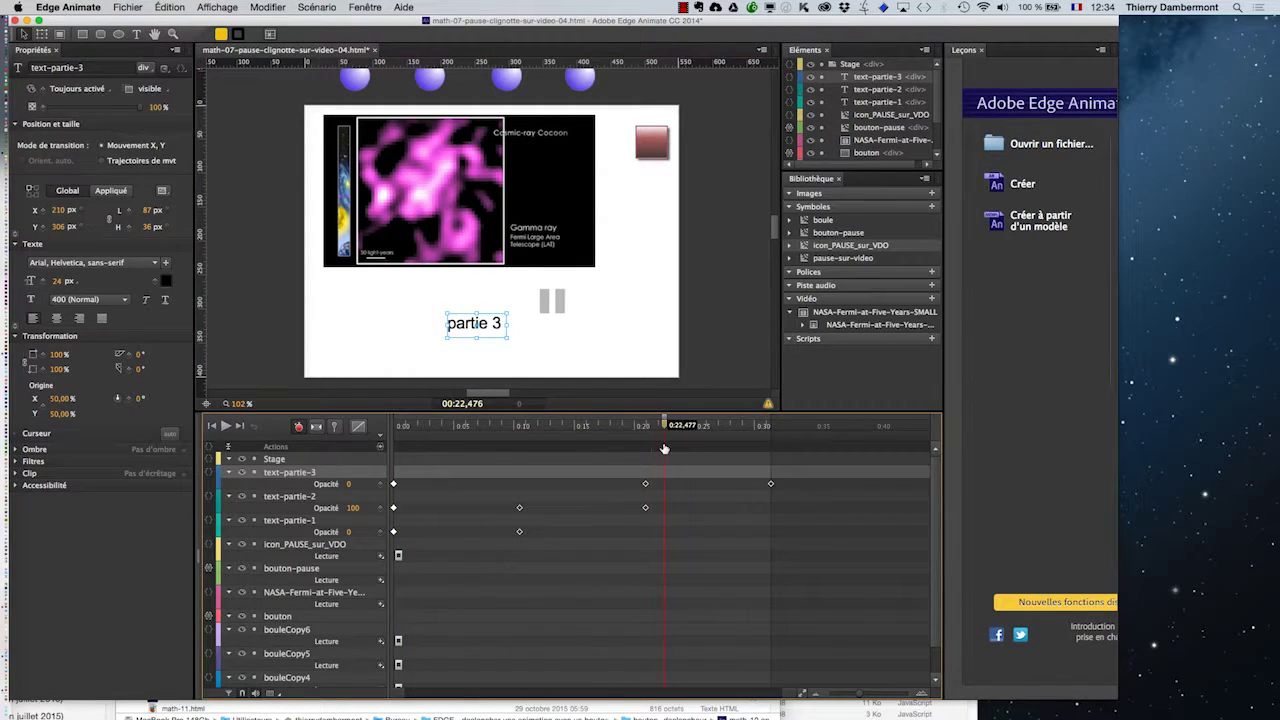
pyautogui.moveTo(405, 445); pyautogui.dragTo(731, 477)
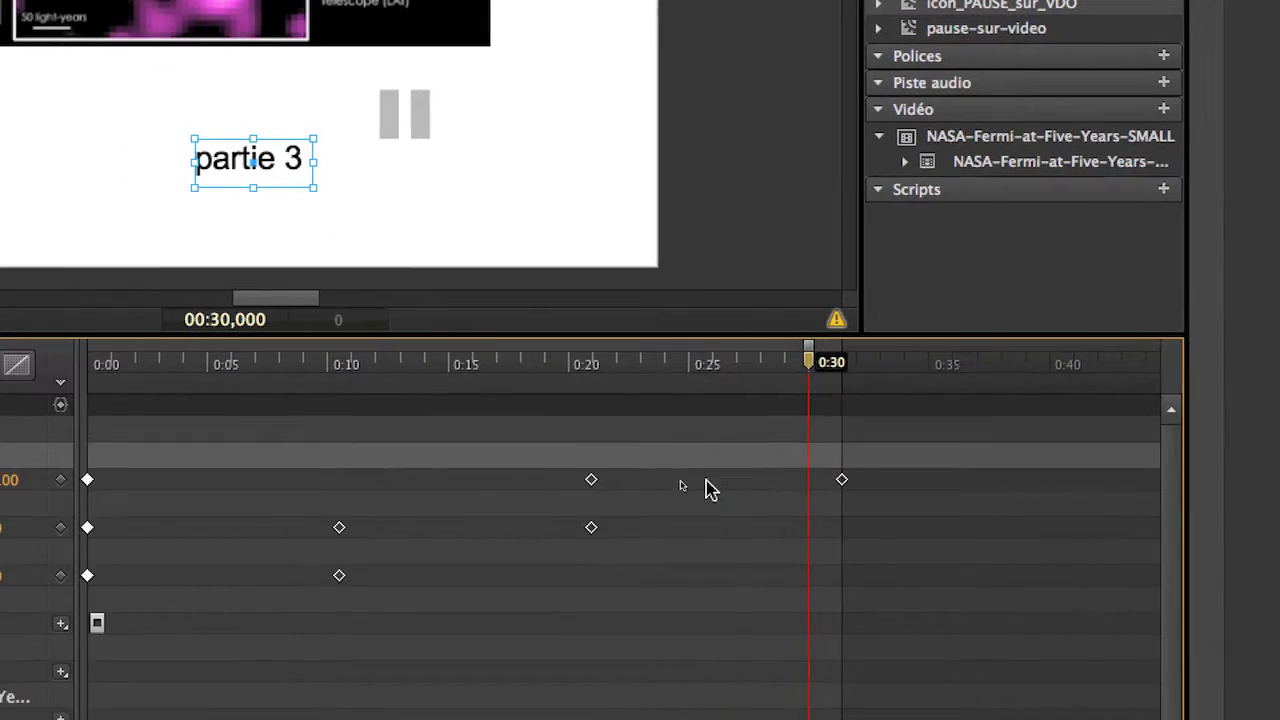
pyautogui.moveTo(639, 462); pyautogui.dragTo(591, 567)
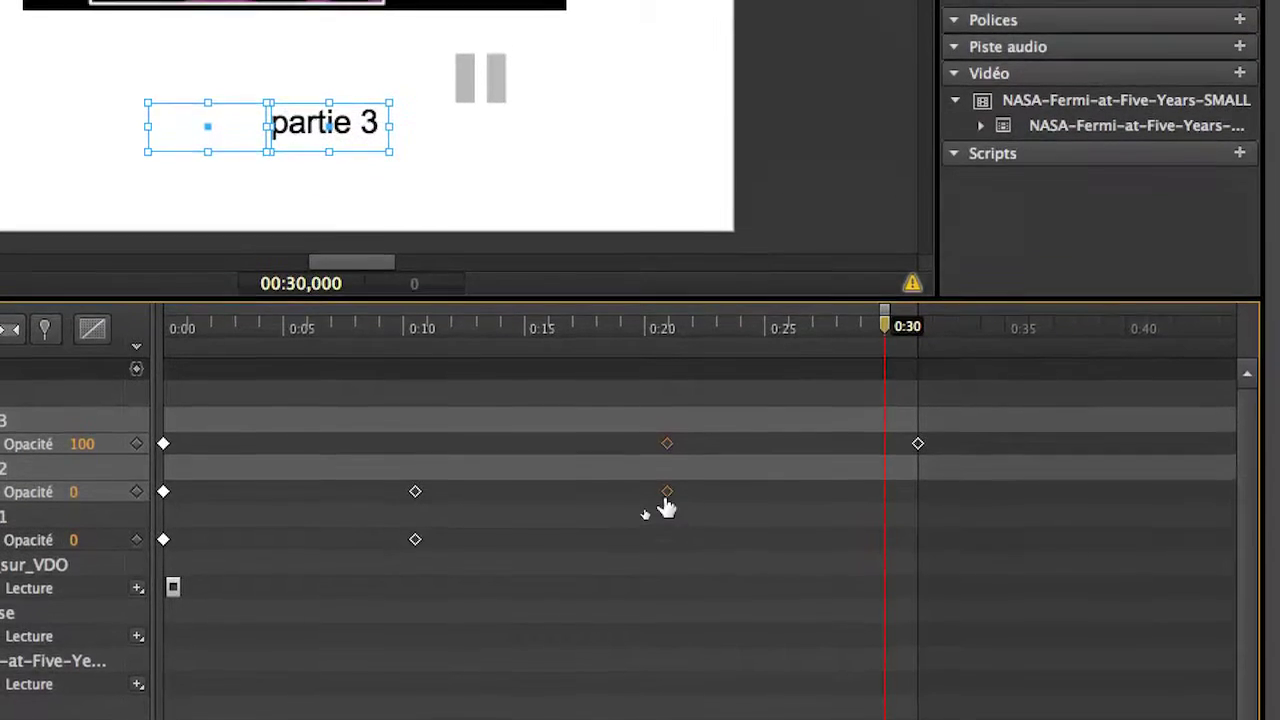
pyautogui.moveTo(667, 508)
pyautogui.mouseDown()
pyautogui.moveTo(610, 497)
pyautogui.moveTo(644, 497)
pyautogui.mouseUp()
pyautogui.moveTo(473, 391); pyautogui.dragTo(440, 555)
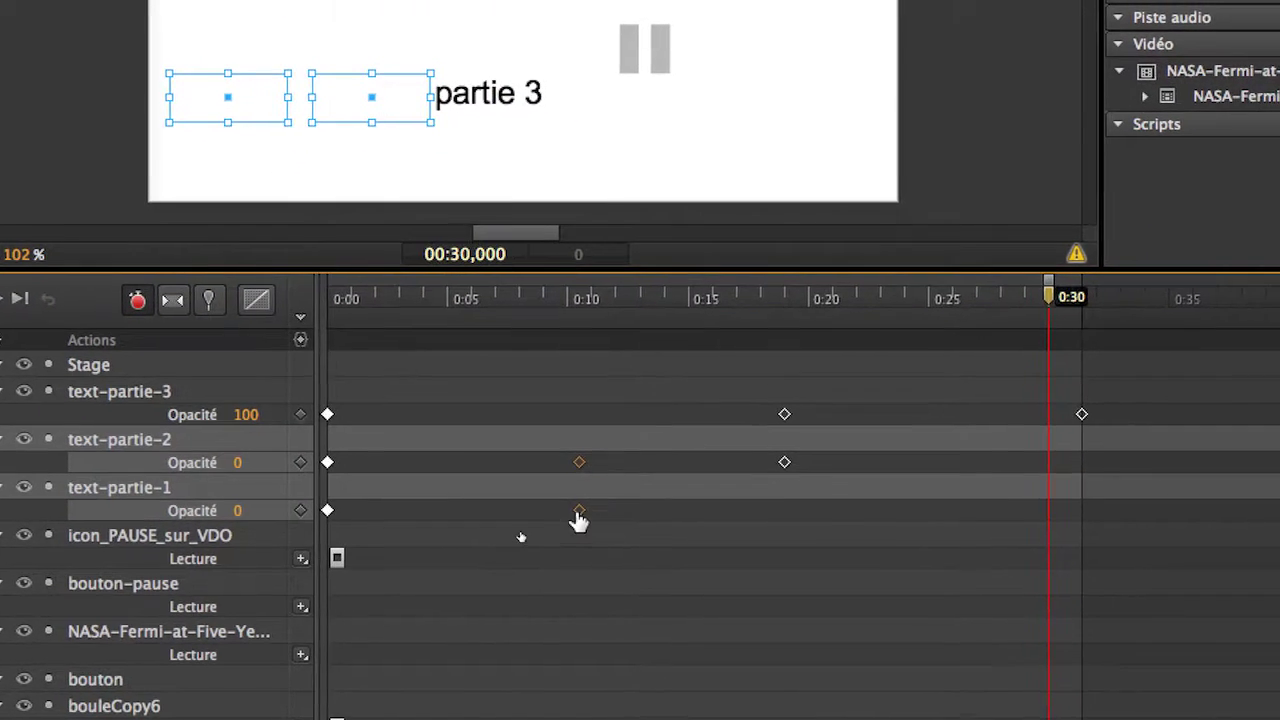
pyautogui.moveTo(579, 512); pyautogui.dragTo(519, 512)
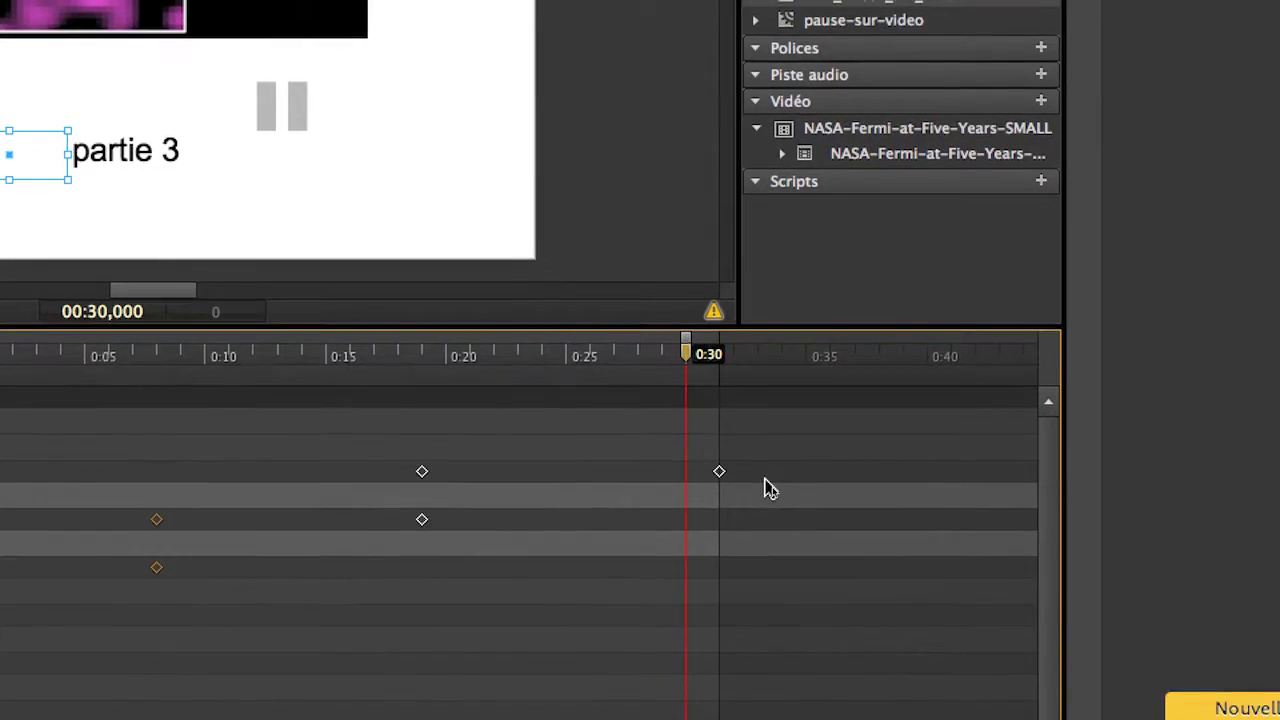
pyautogui.moveTo(719, 471)
pyautogui.mouseDown()
pyautogui.moveTo(723, 484)
pyautogui.moveTo(681, 472)
pyautogui.moveTo(702, 482)
pyautogui.mouseUp()
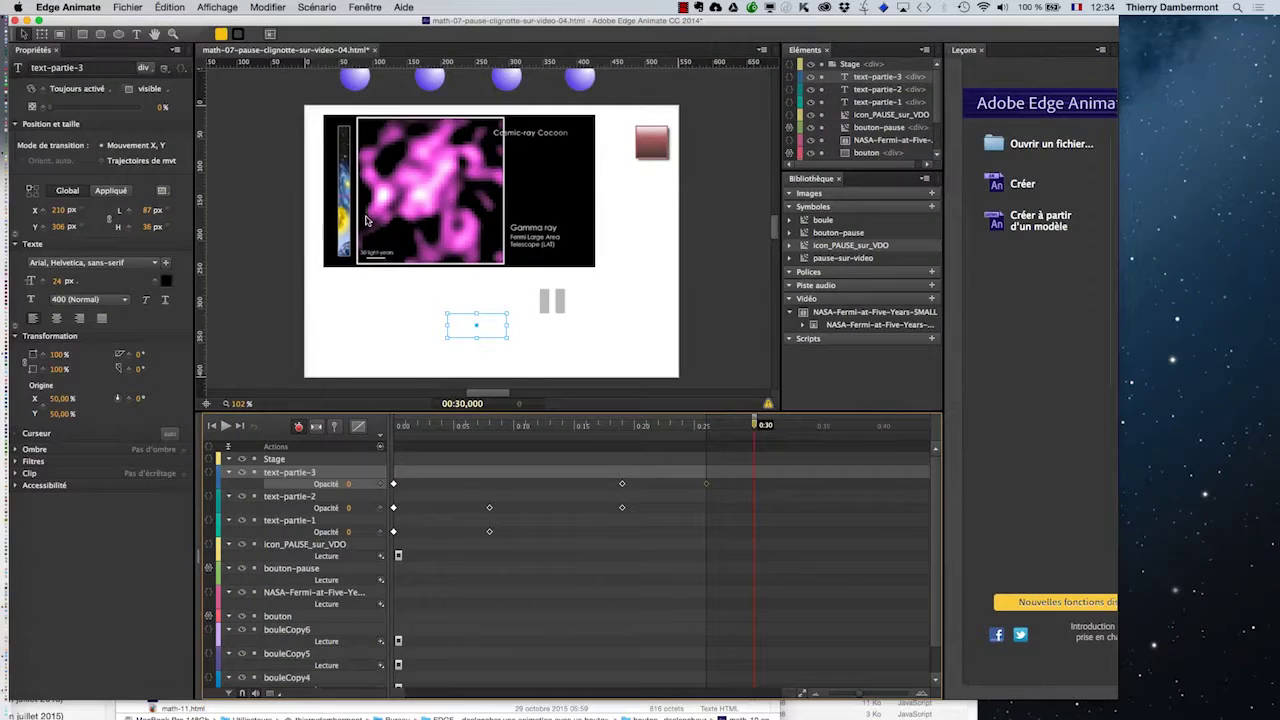
# Review the text timing, then stack the partie 2 and partie 3 texts exactly over partie 1's position
pyautogui.moveTo(777, 347); pyautogui.dragTo(314, 352)
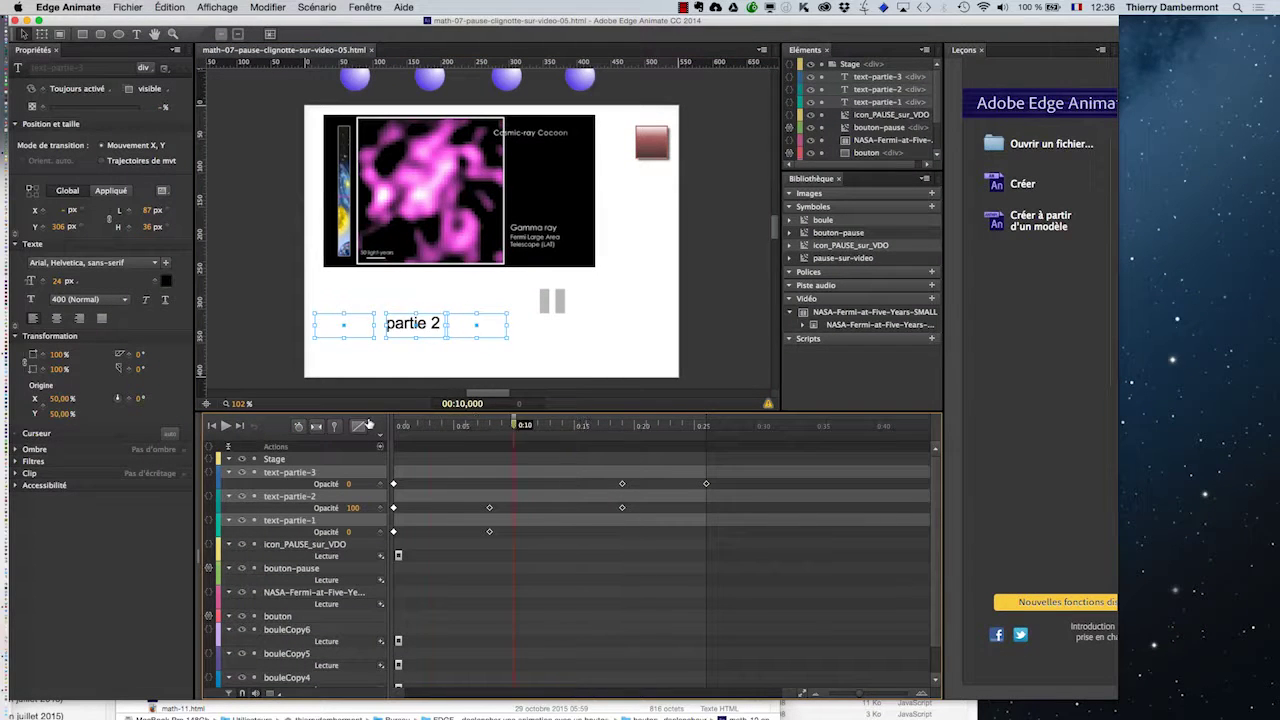
pyautogui.moveTo(400, 425); pyautogui.dragTo(655, 426)
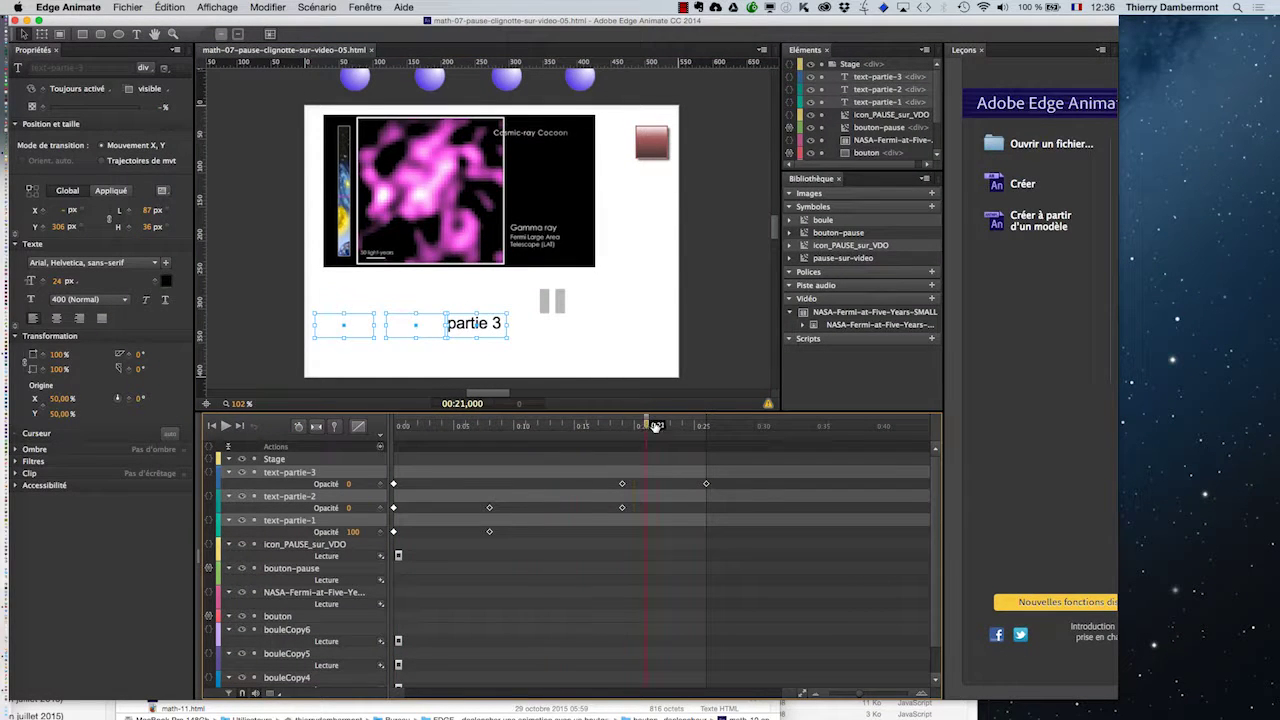
pyautogui.click(265, 297)
pyautogui.click(346, 323)
pyautogui.moveTo(405, 329); pyautogui.dragTo(339, 329)
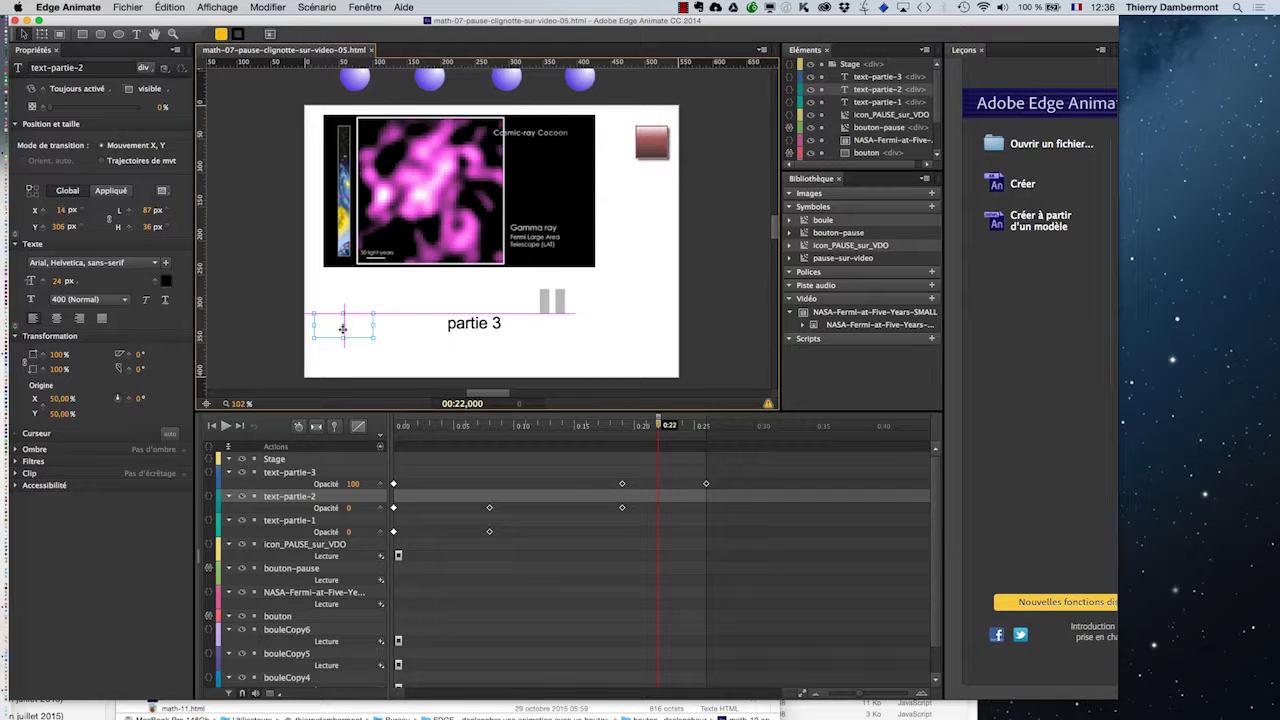
pyautogui.moveTo(478, 325); pyautogui.dragTo(349, 327)
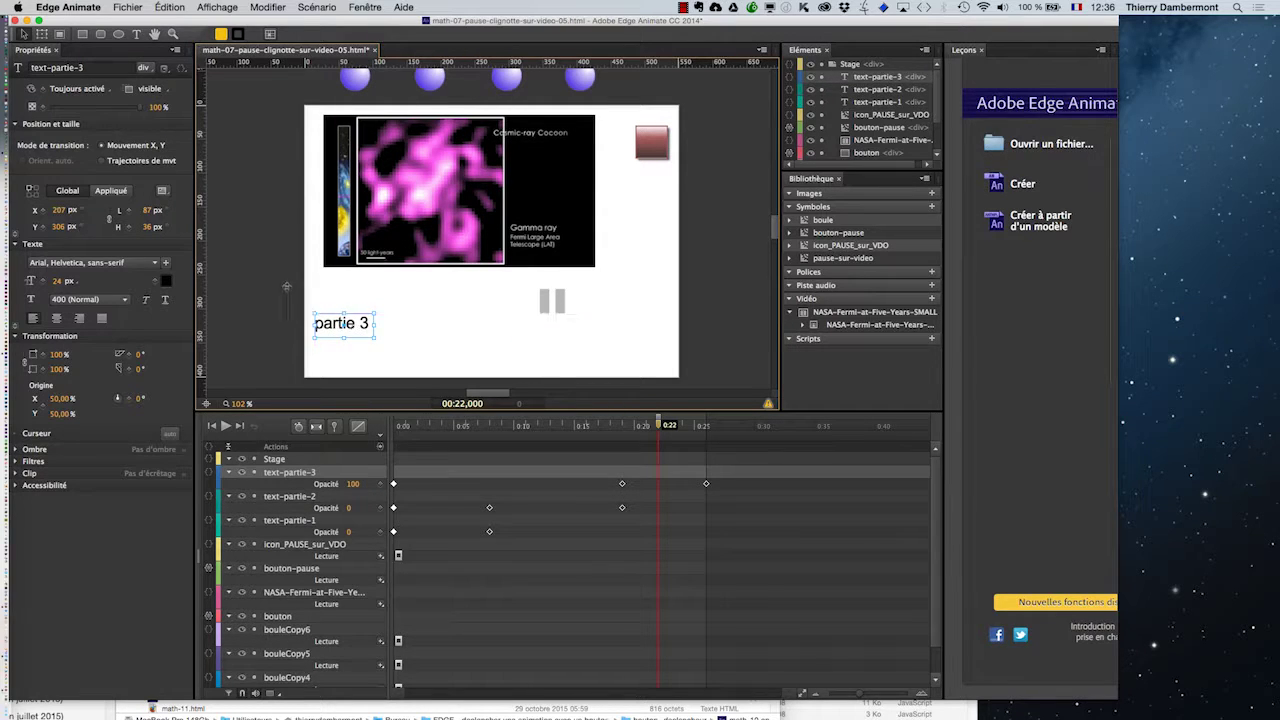
# Move the three stacked partie texts together to just beneath the video, level with the pause button
pyautogui.moveTo(272, 278); pyautogui.dragTo(431, 320)
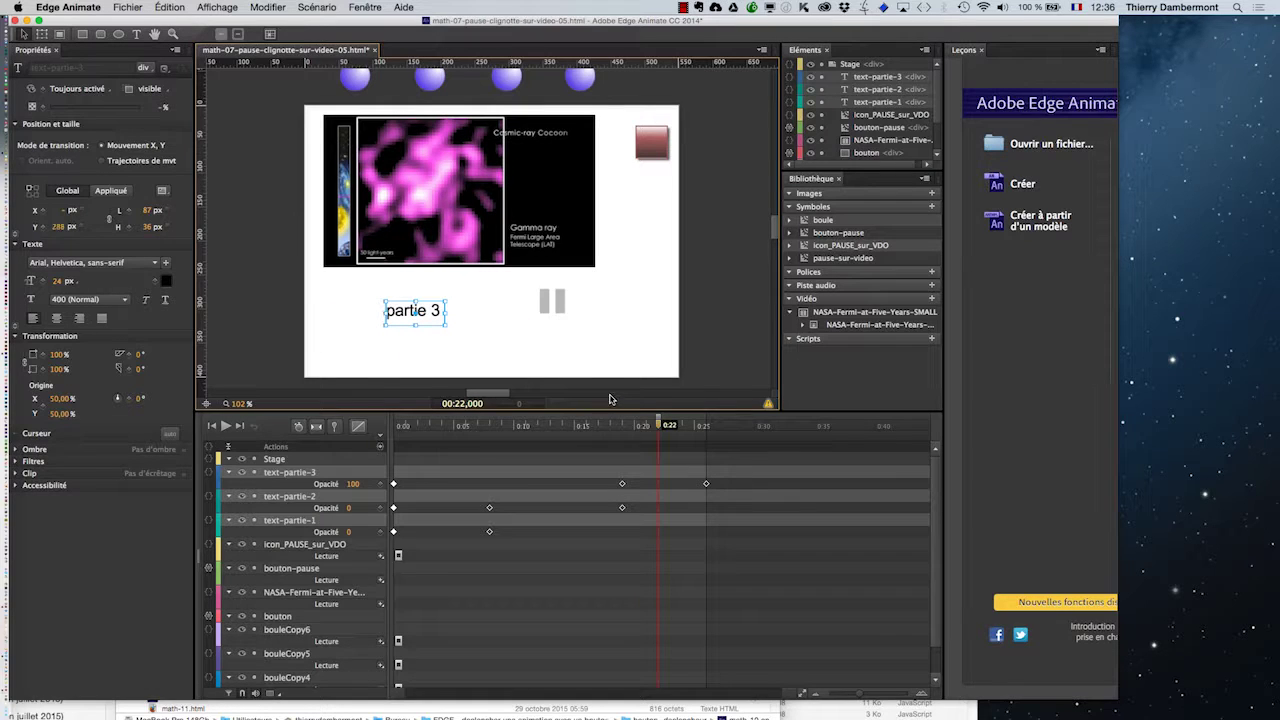
pyautogui.moveTo(655, 428)
pyautogui.mouseDown()
pyautogui.moveTo(330, 428)
pyautogui.moveTo(670, 428)
pyautogui.mouseUp()
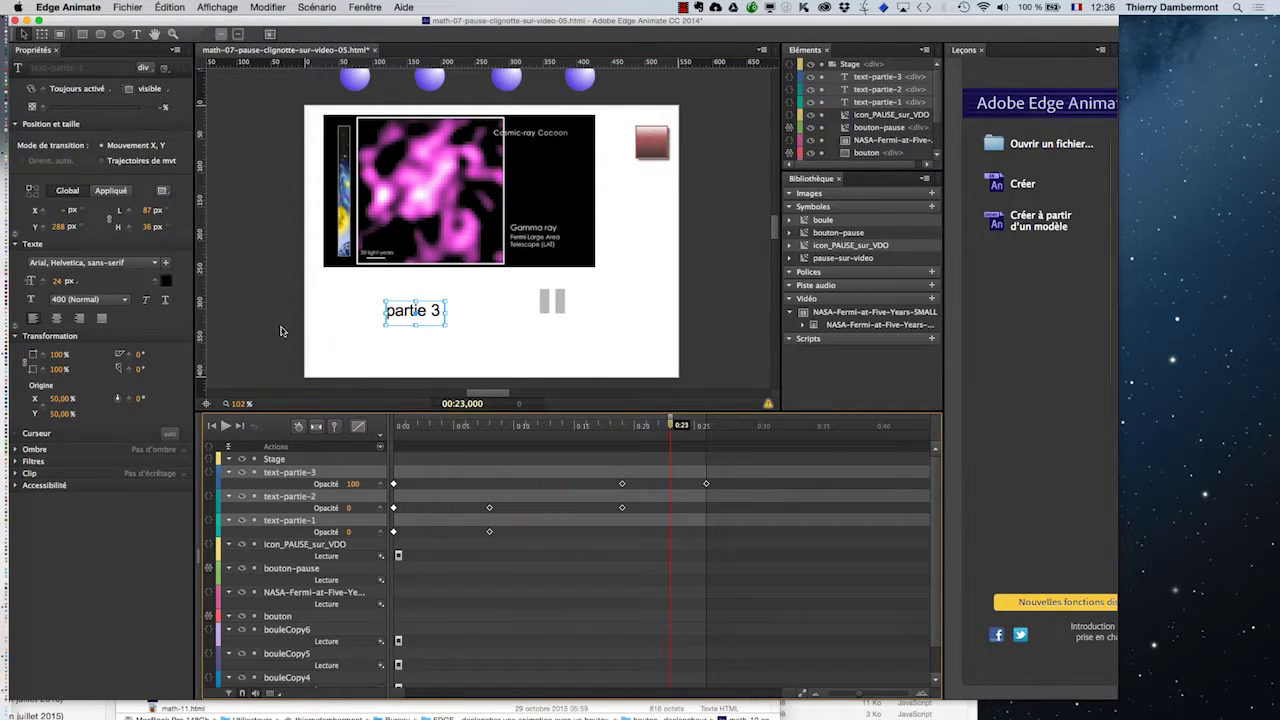
pyautogui.click(320, 309)
pyautogui.moveTo(314, 288); pyautogui.dragTo(446, 298)
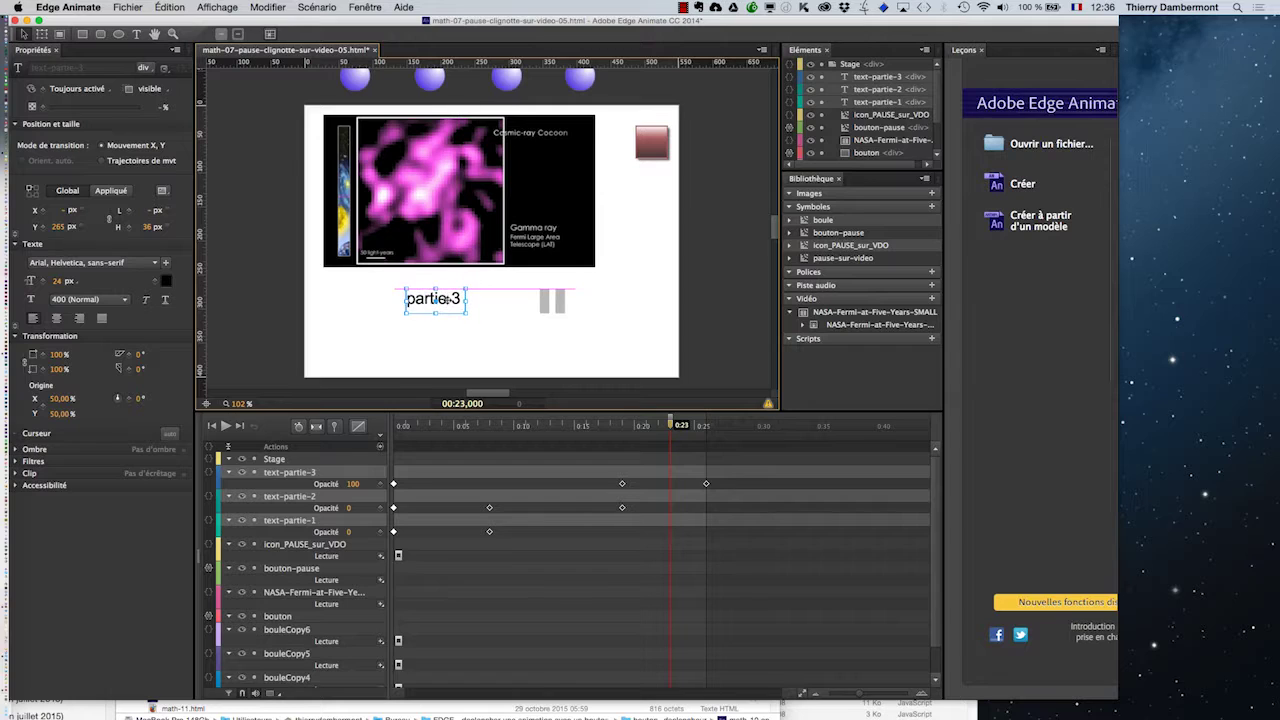
pyautogui.click(288, 358)
# Preview the composition in the browser, start the video with the red button and pause it during partie 3
pyautogui.press('super+Return')
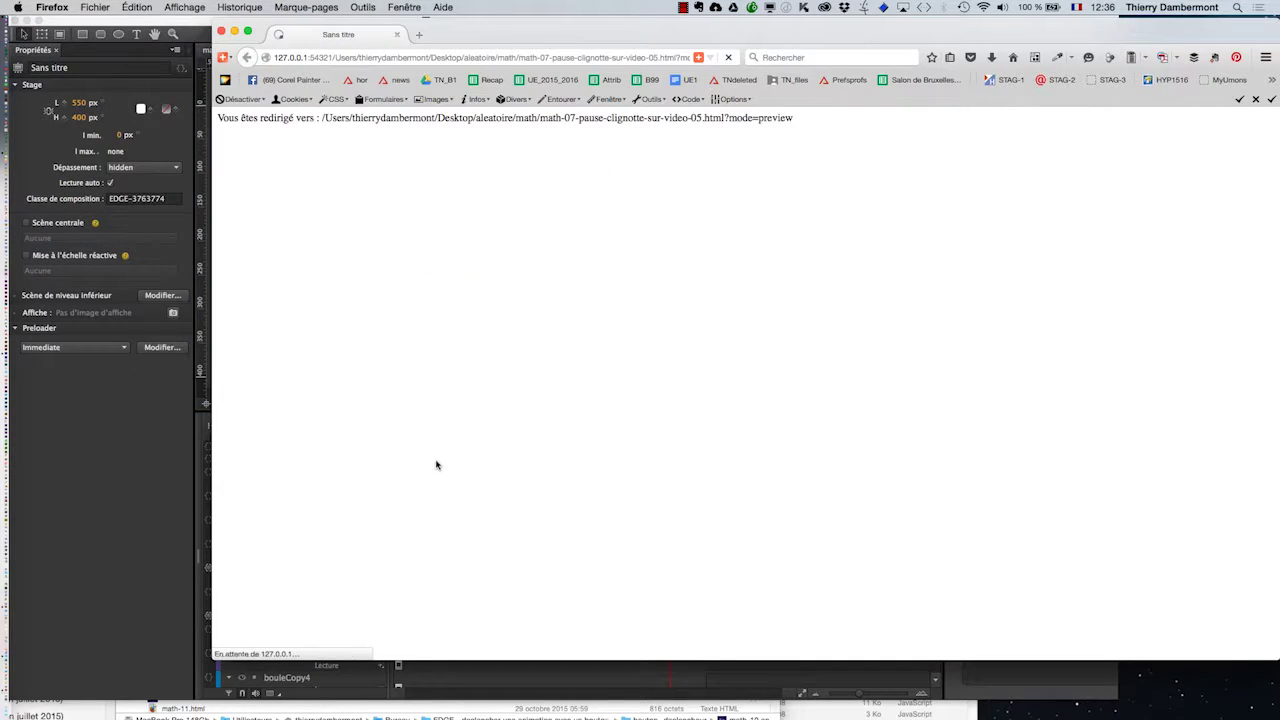
pyautogui.click(550, 150)
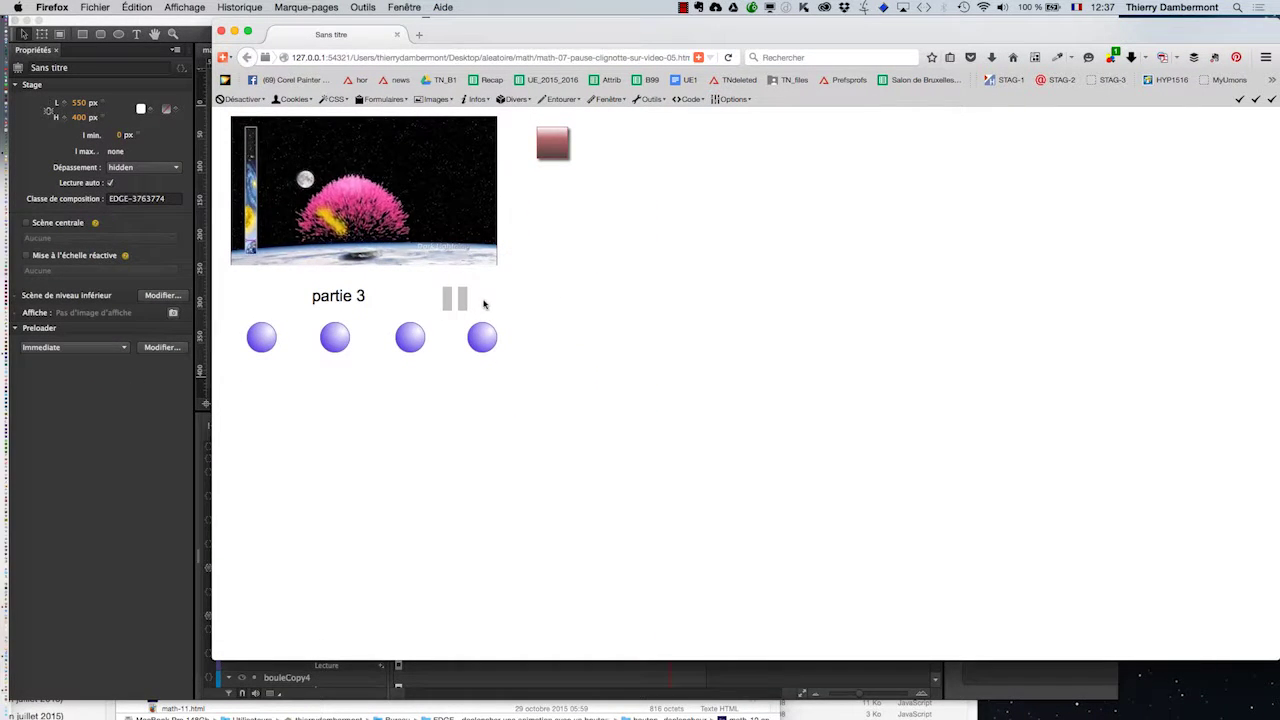
pyautogui.click(456, 299)
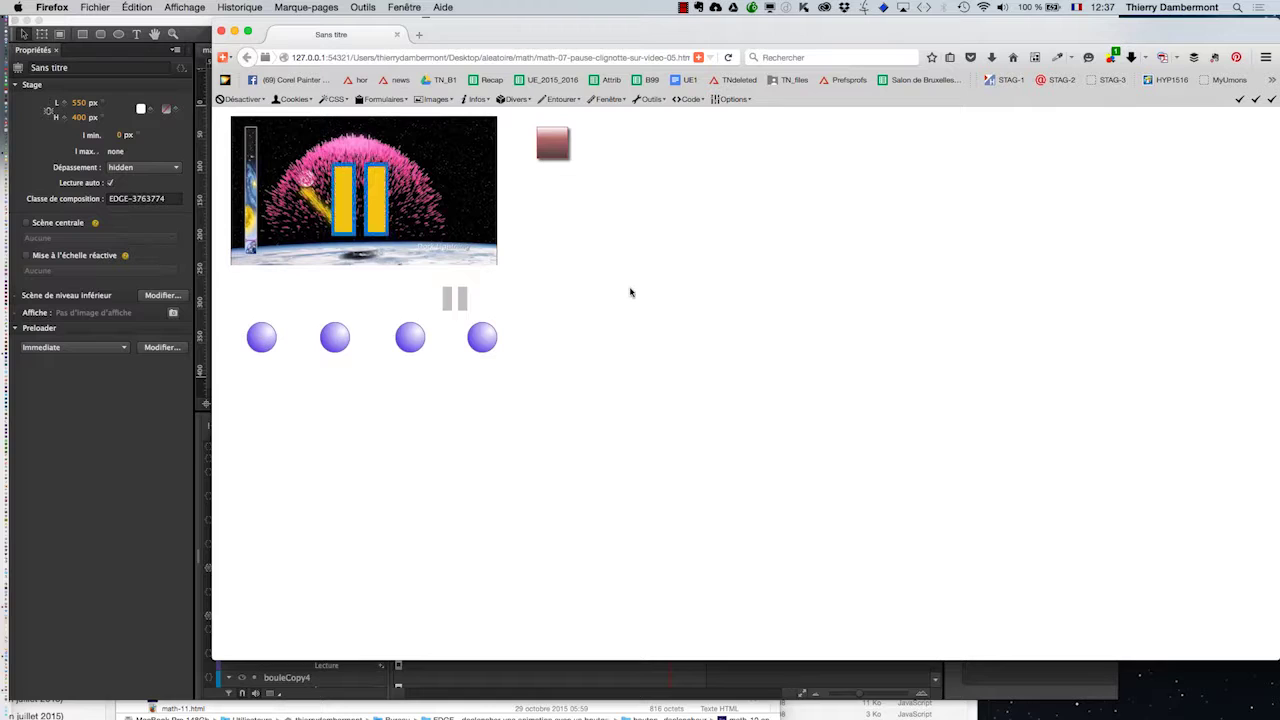
# Return to Edge Animate and save the composition under the new name math-07-pause-clignotte-sur-video-06.html
pyautogui.click(167, 21)
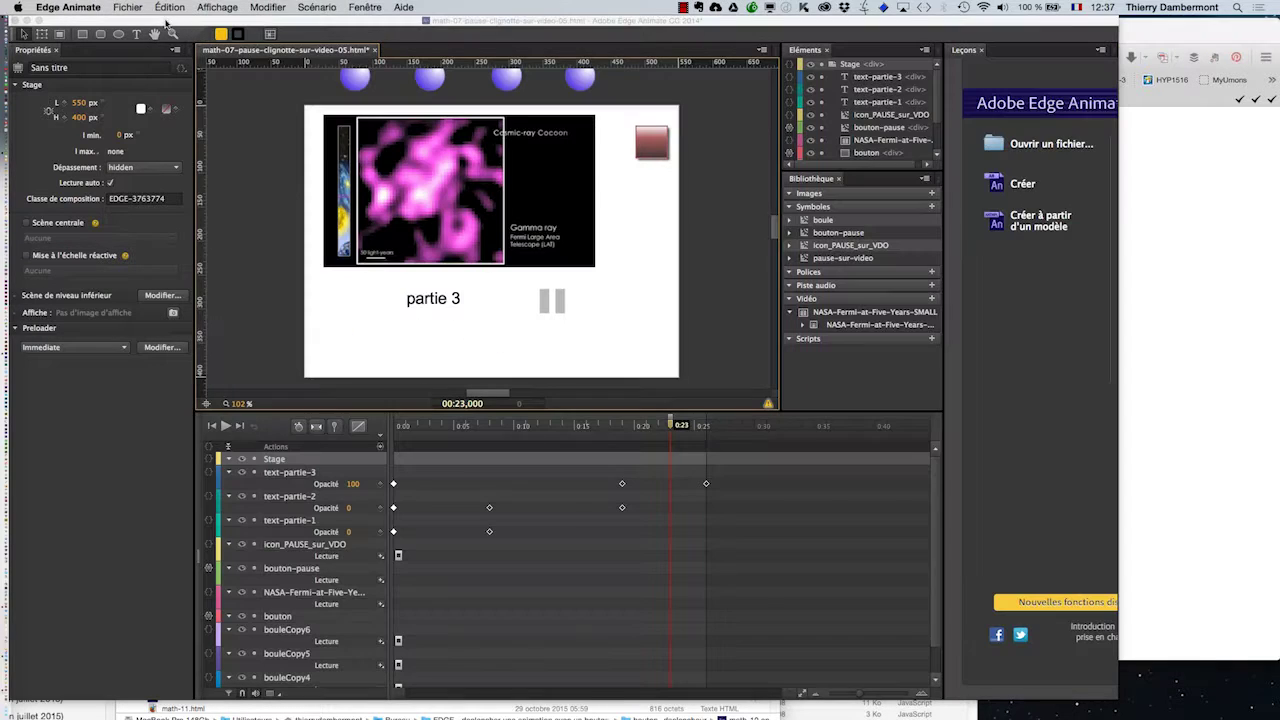
pyautogui.click(127, 7)
pyautogui.click(80, 128)
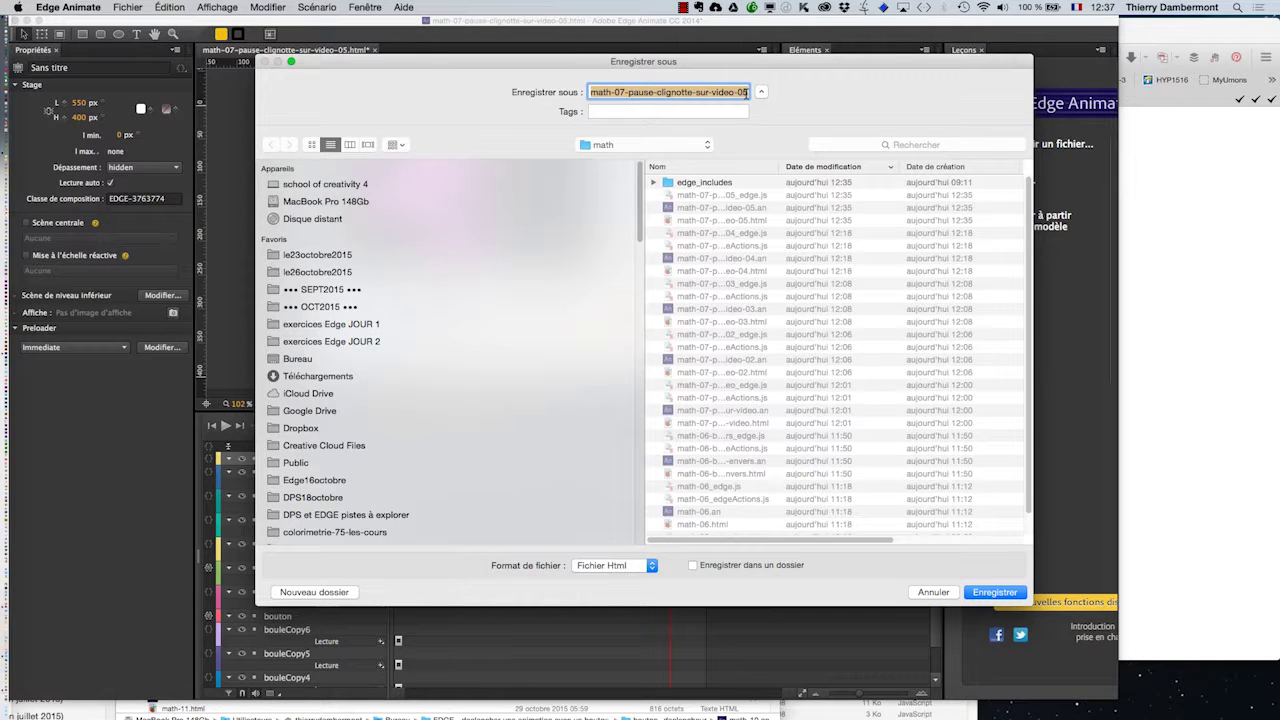
pyautogui.click(741, 92)
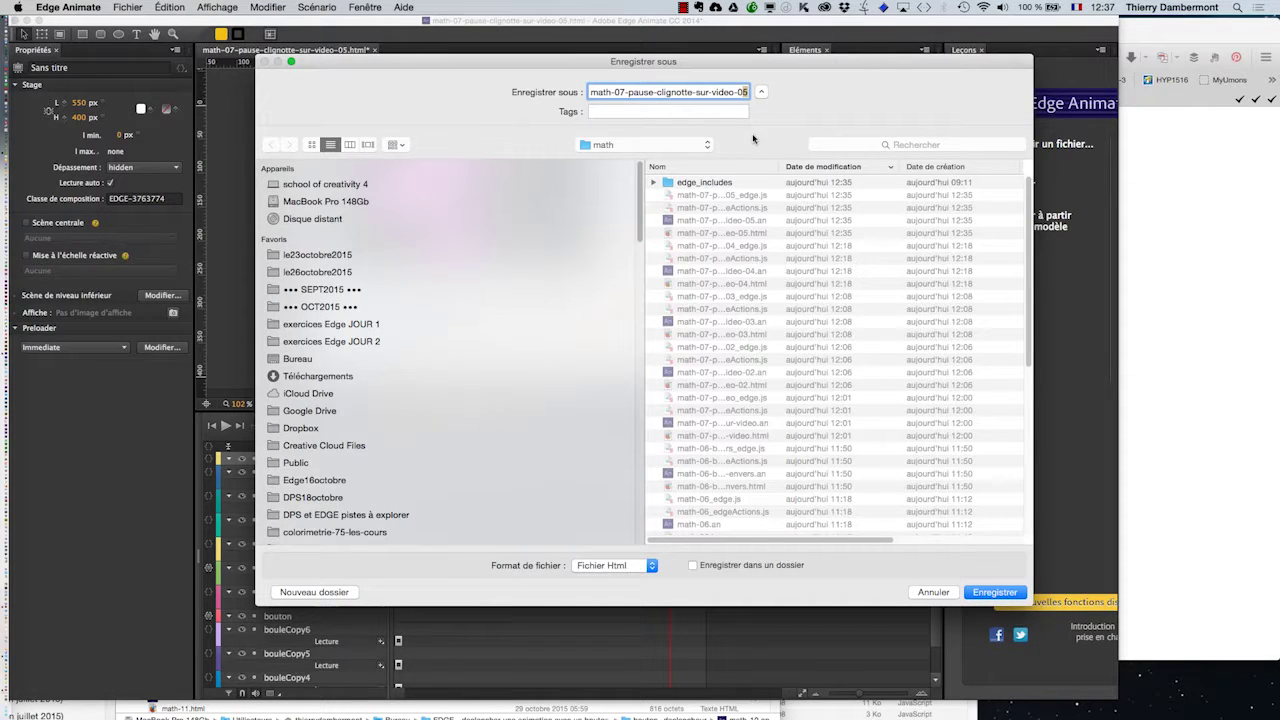
pyautogui.write('6.html')
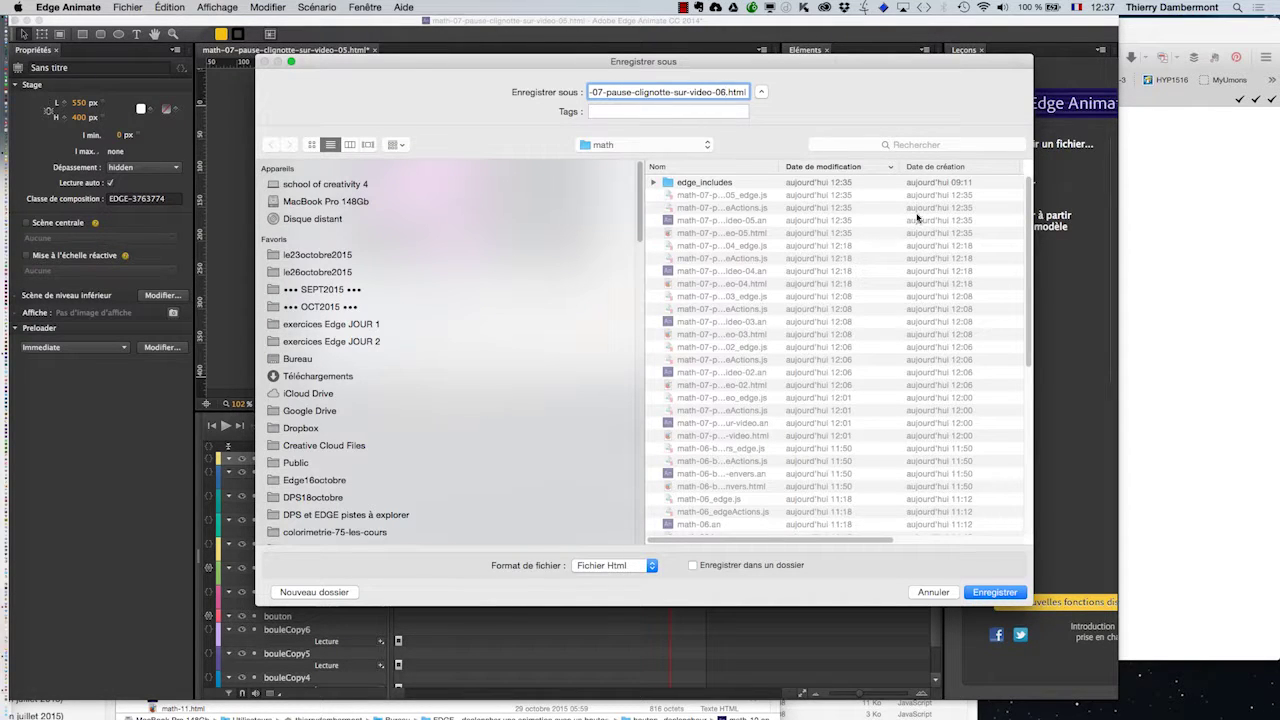
pyautogui.click(995, 592)
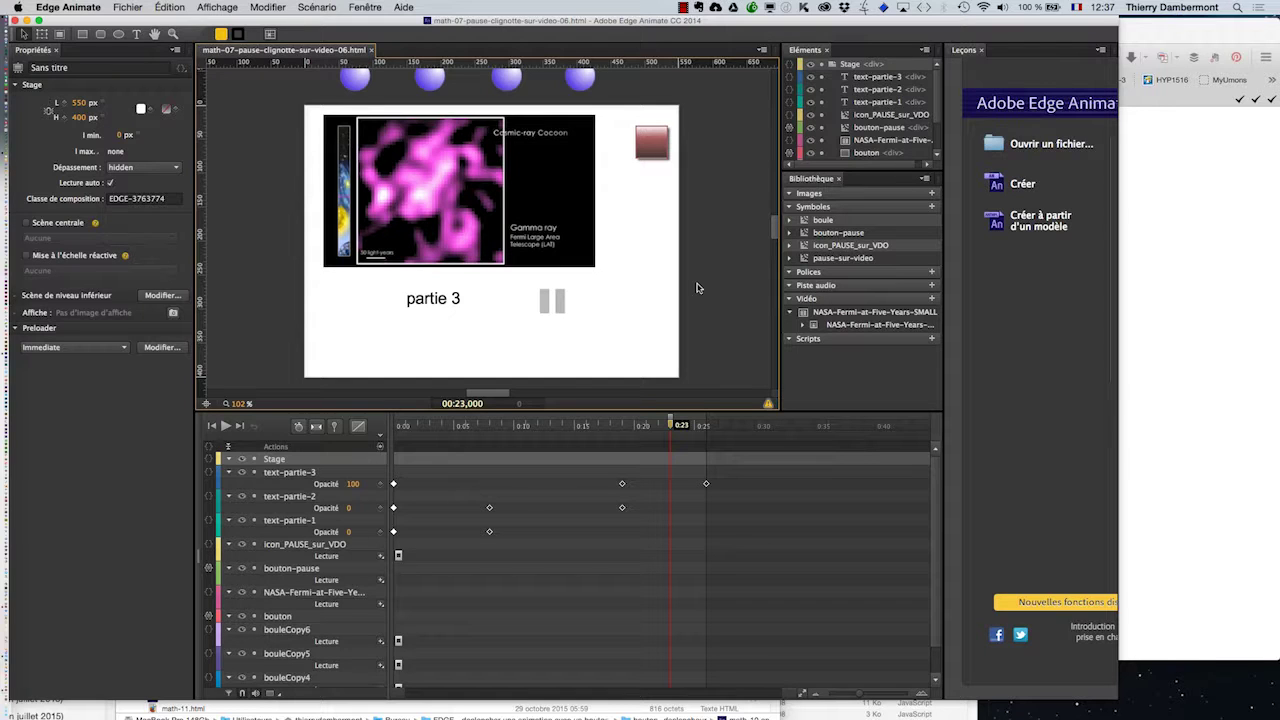
# Select the three stacked partie texts and convert them into a symbol named textes, keeping automatic timeline playback on
pyautogui.moveTo(669, 428)
pyautogui.mouseDown()
pyautogui.moveTo(398, 428)
pyautogui.moveTo(669, 435)
pyautogui.mouseUp()
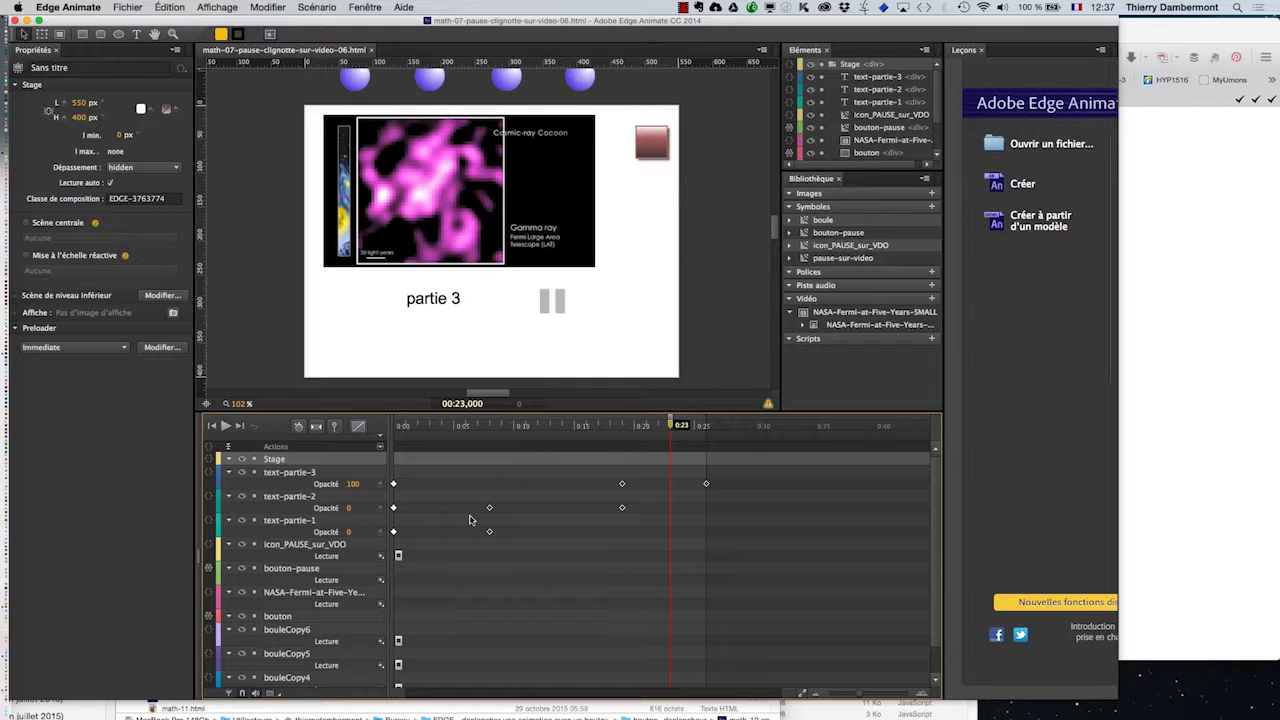
pyautogui.click(544, 305)
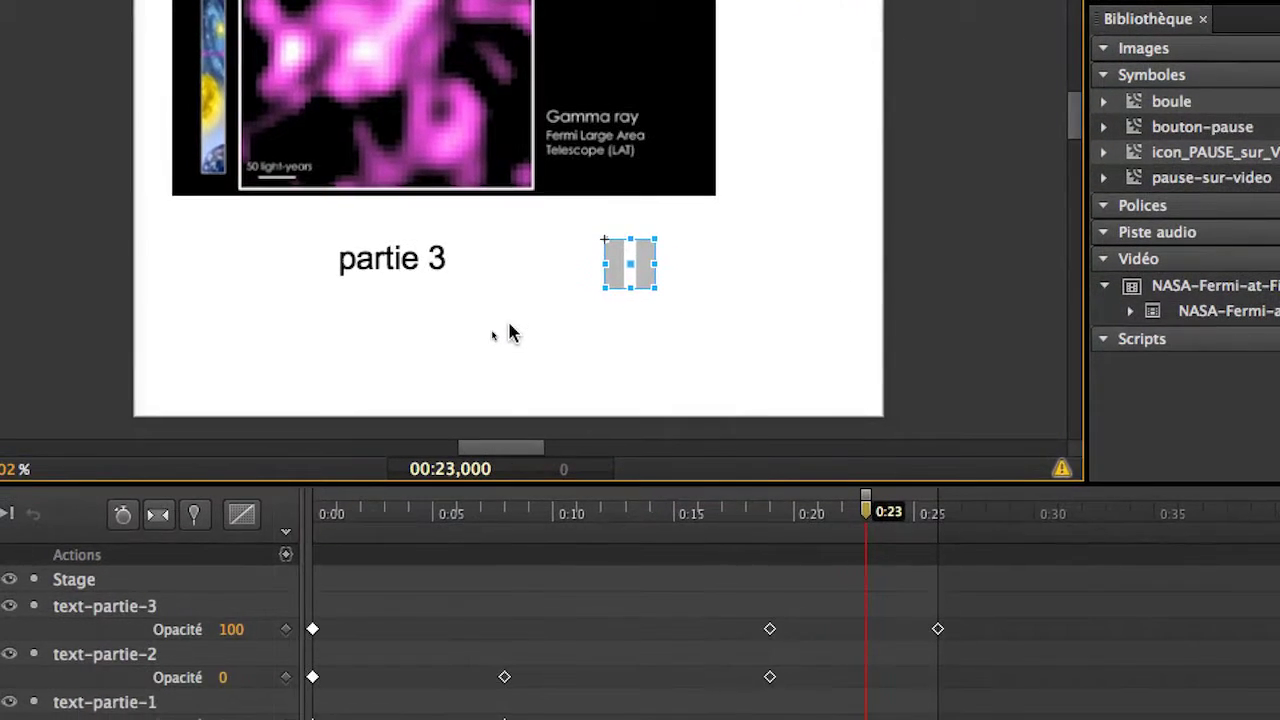
pyautogui.click(462, 416)
pyautogui.moveTo(547, 348); pyautogui.dragTo(388, 257)
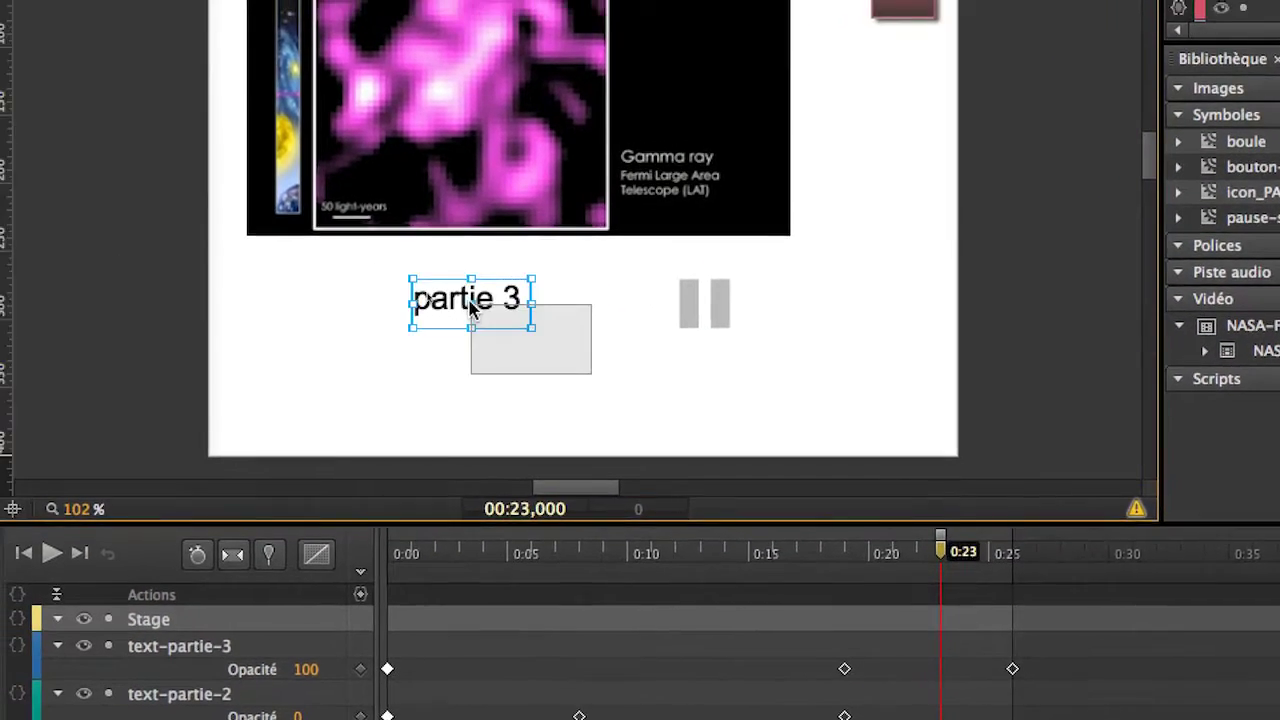
pyautogui.rightClick(456, 299)
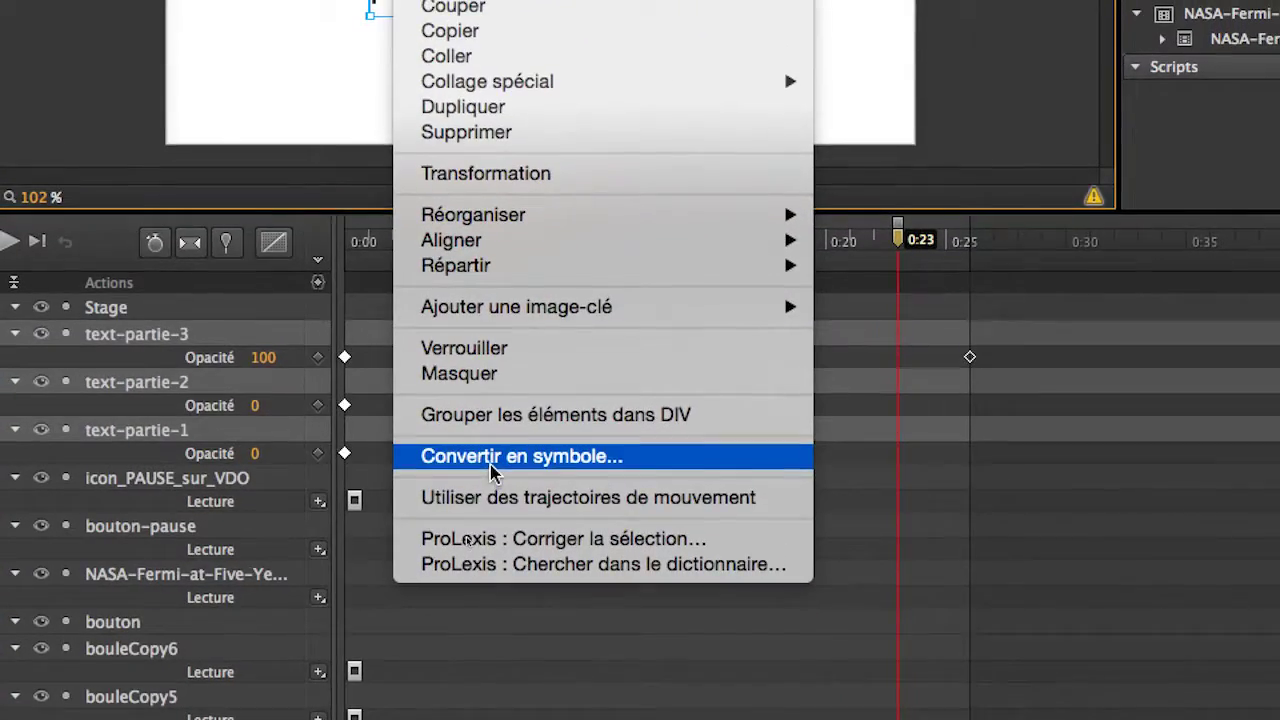
pyautogui.click(500, 424)
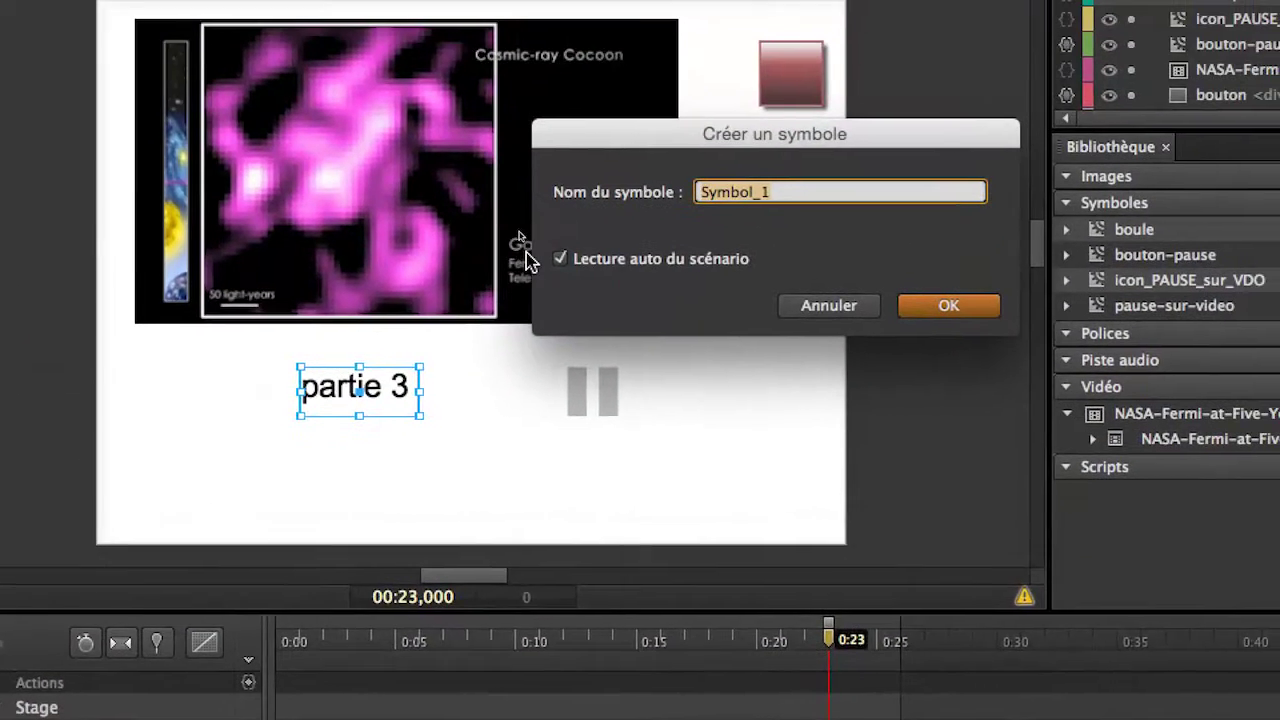
pyautogui.write('textes')
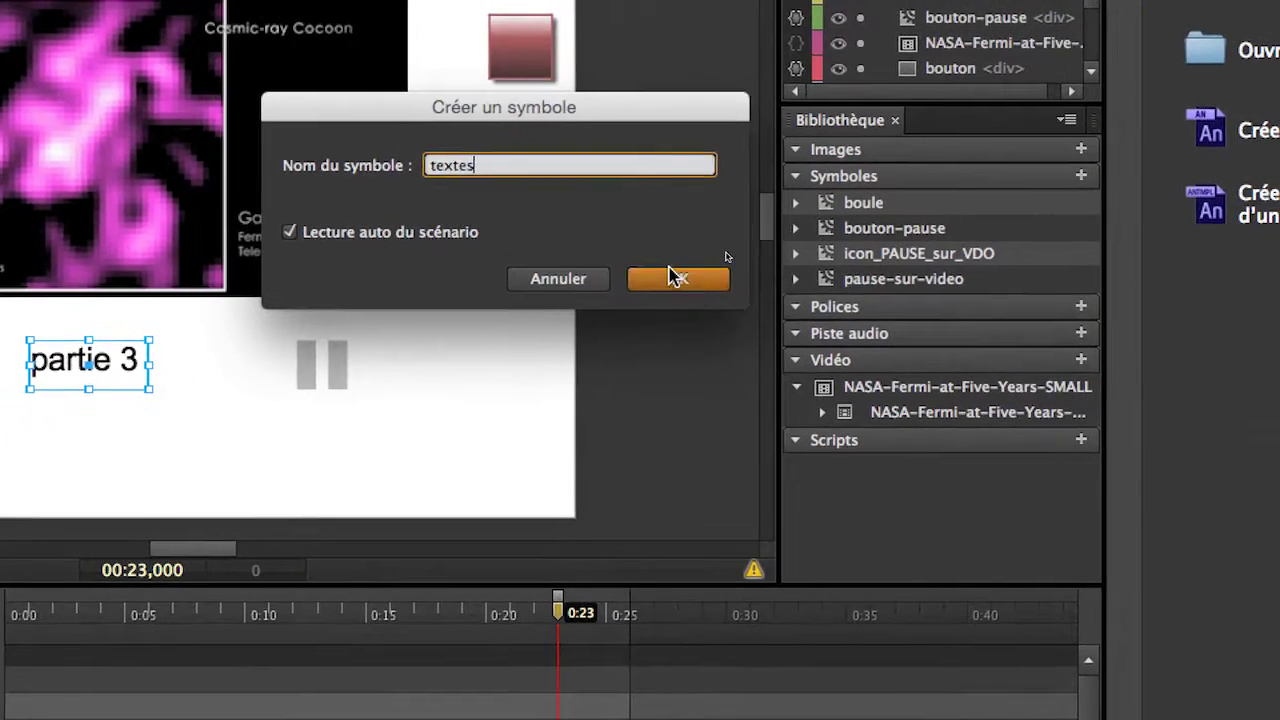
pyautogui.click(948, 305)
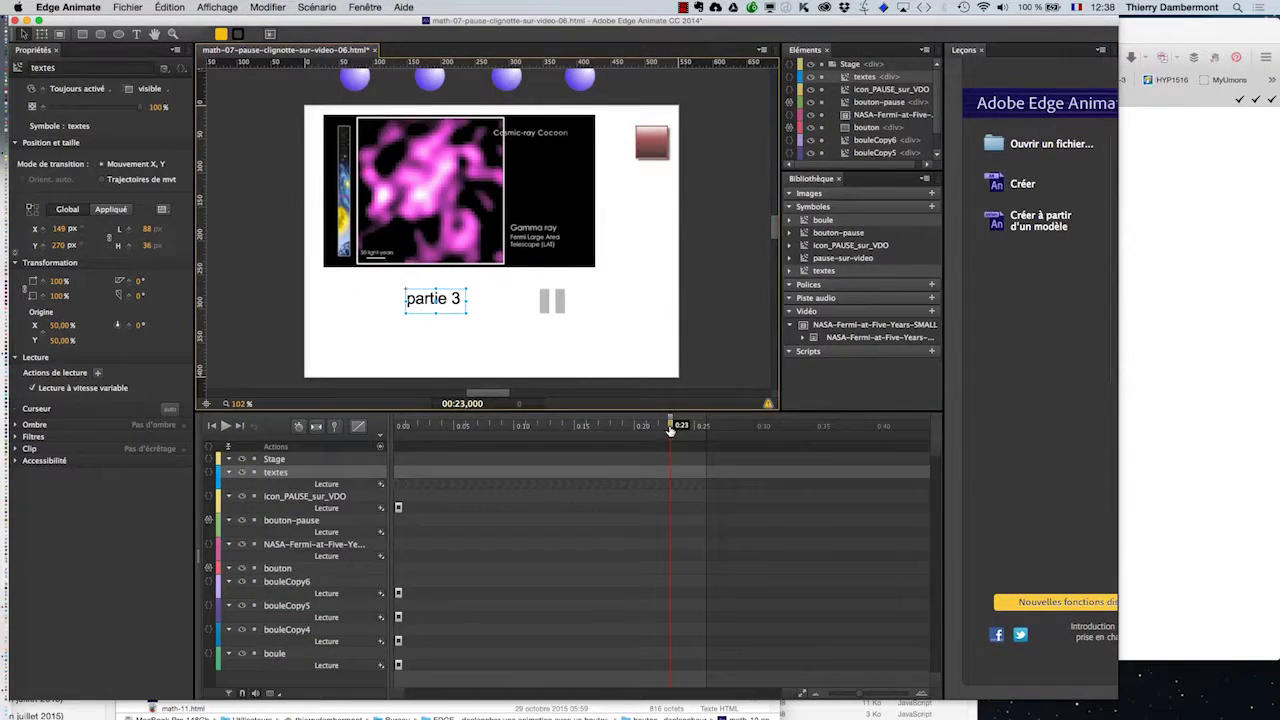
# Scrub the timeline from the start to 0:24 to check the text changes inside the textes symbol
pyautogui.moveTo(670, 430); pyautogui.dragTo(658, 430)
pyautogui.click(427, 435)
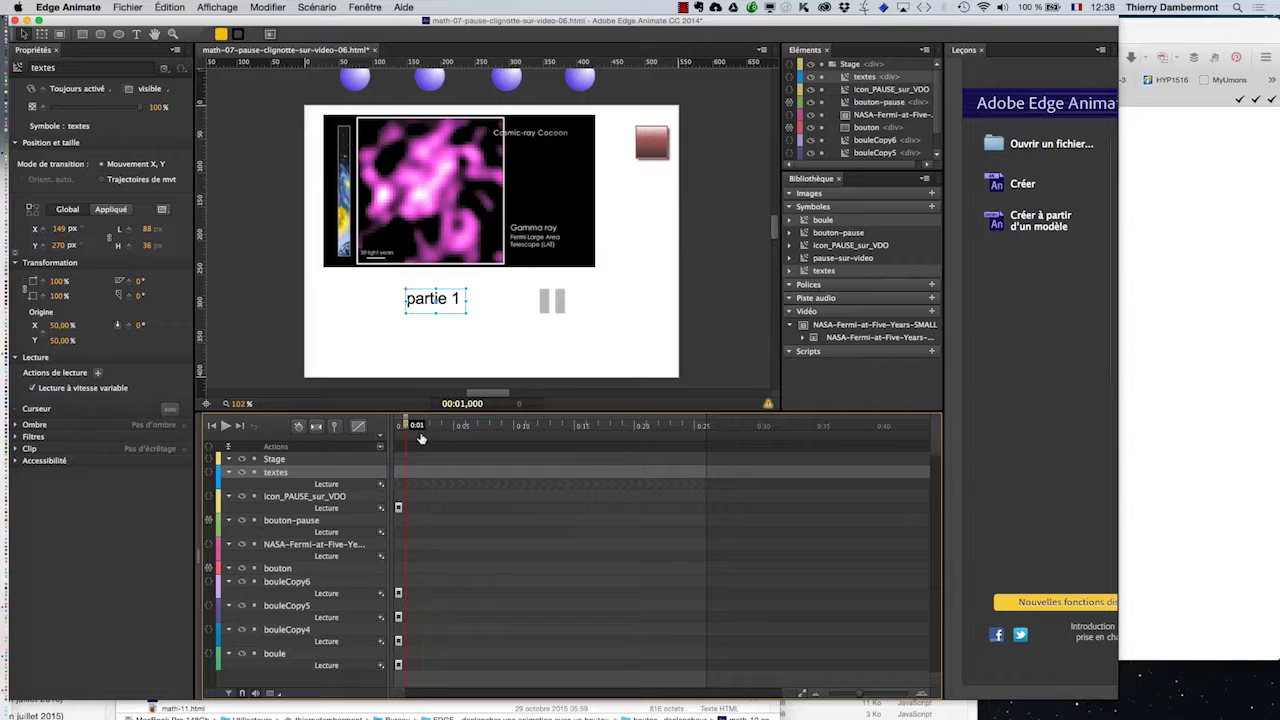
pyautogui.moveTo(541, 430); pyautogui.dragTo(622, 430)
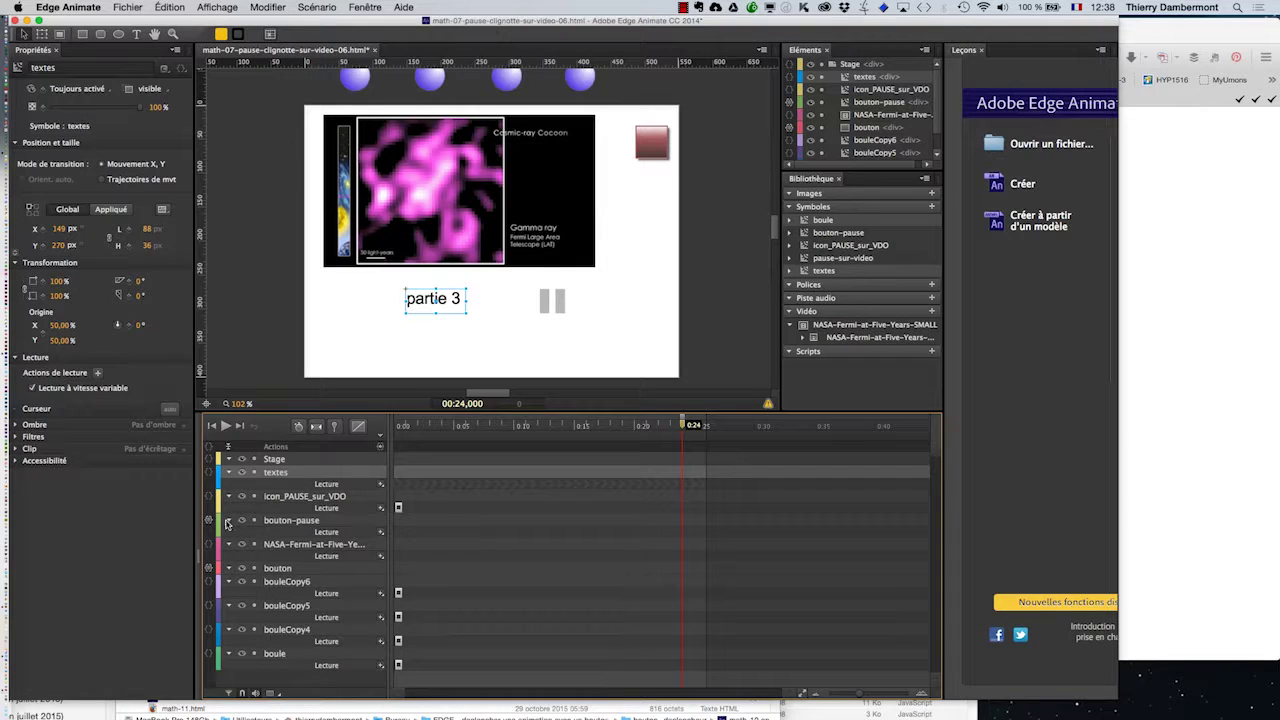
# Add a Sélecteur Afficher/Masquer action targeting the textes symbol below the existing click code of bouton-pause
pyautogui.click(542, 301)
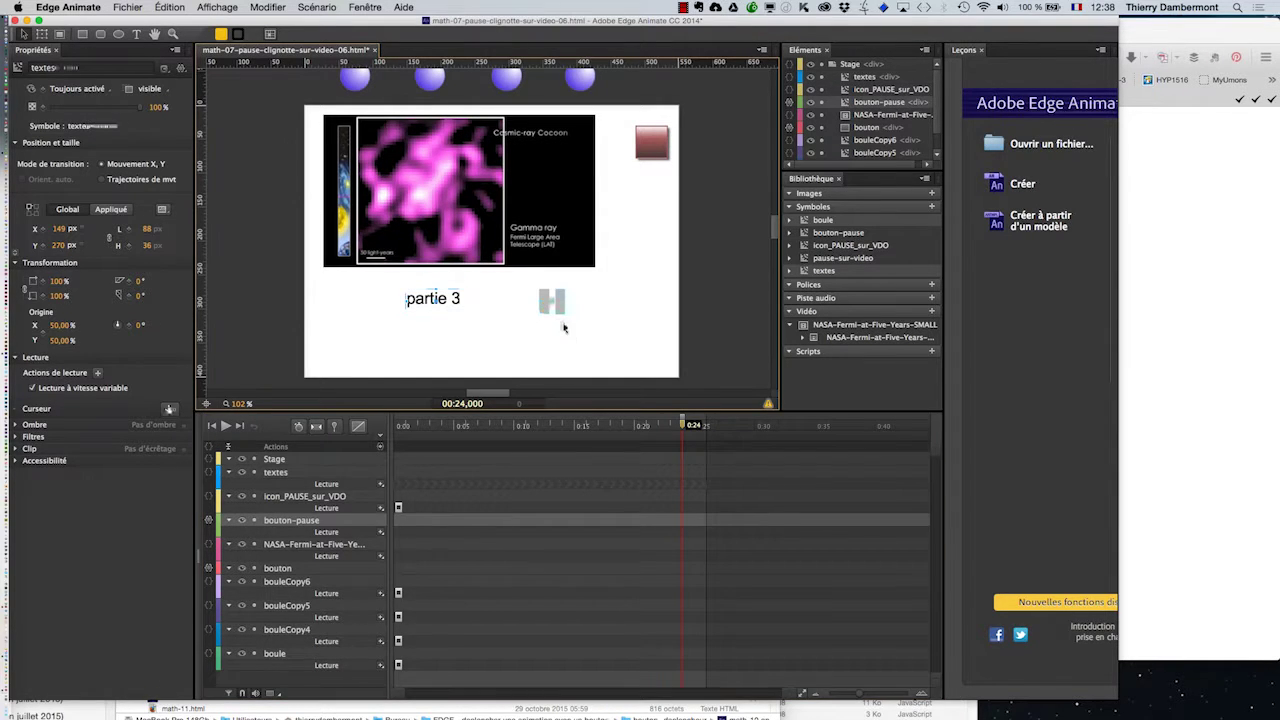
pyautogui.click(209, 521)
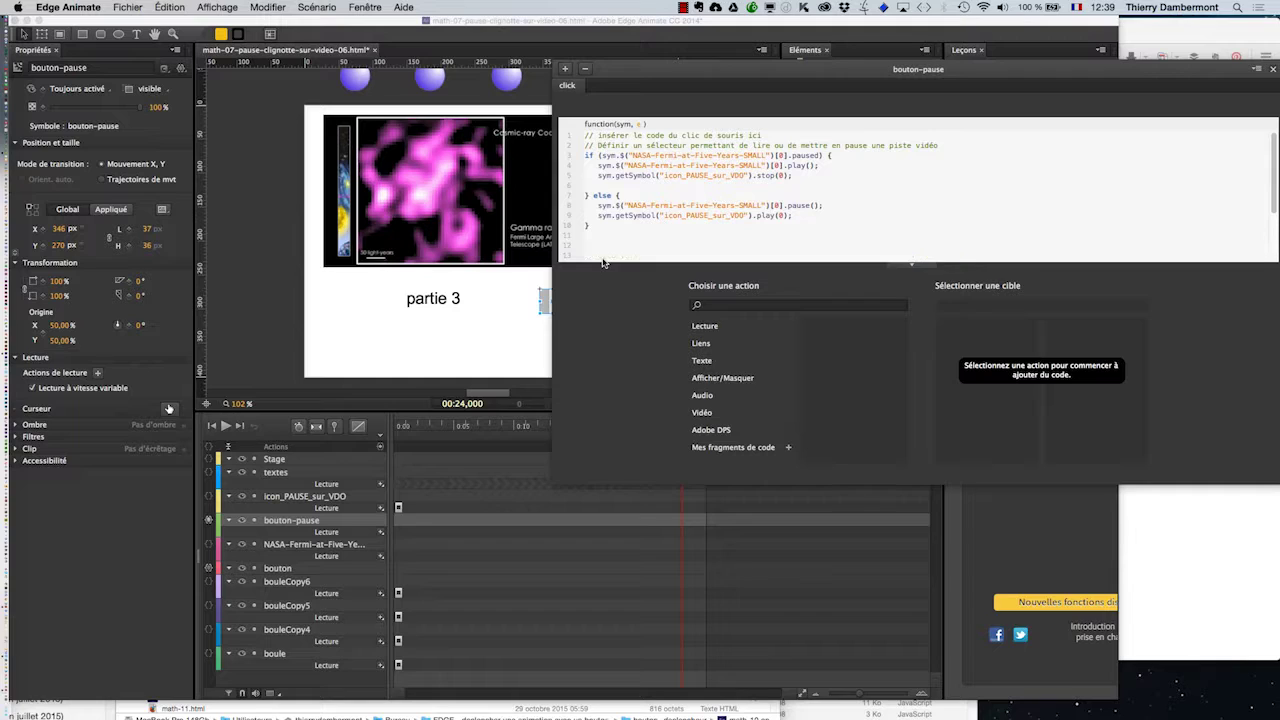
pyautogui.moveTo(729, 330)
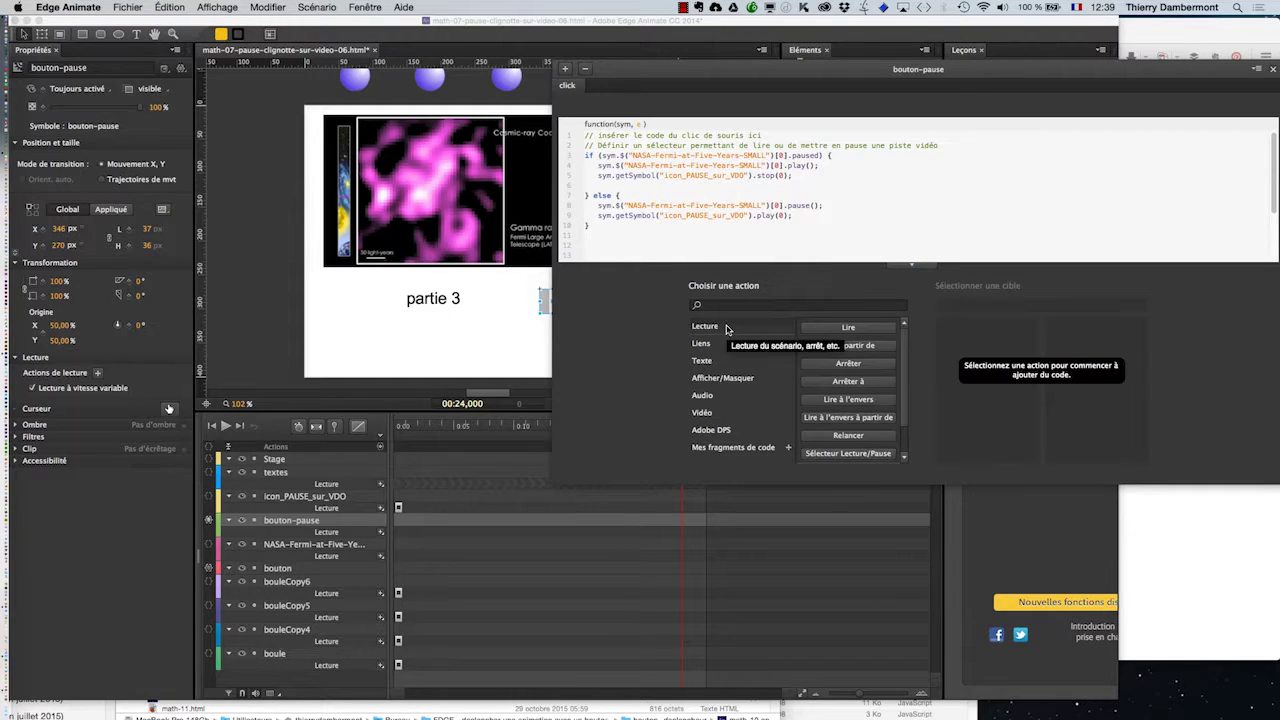
pyautogui.moveTo(746, 380)
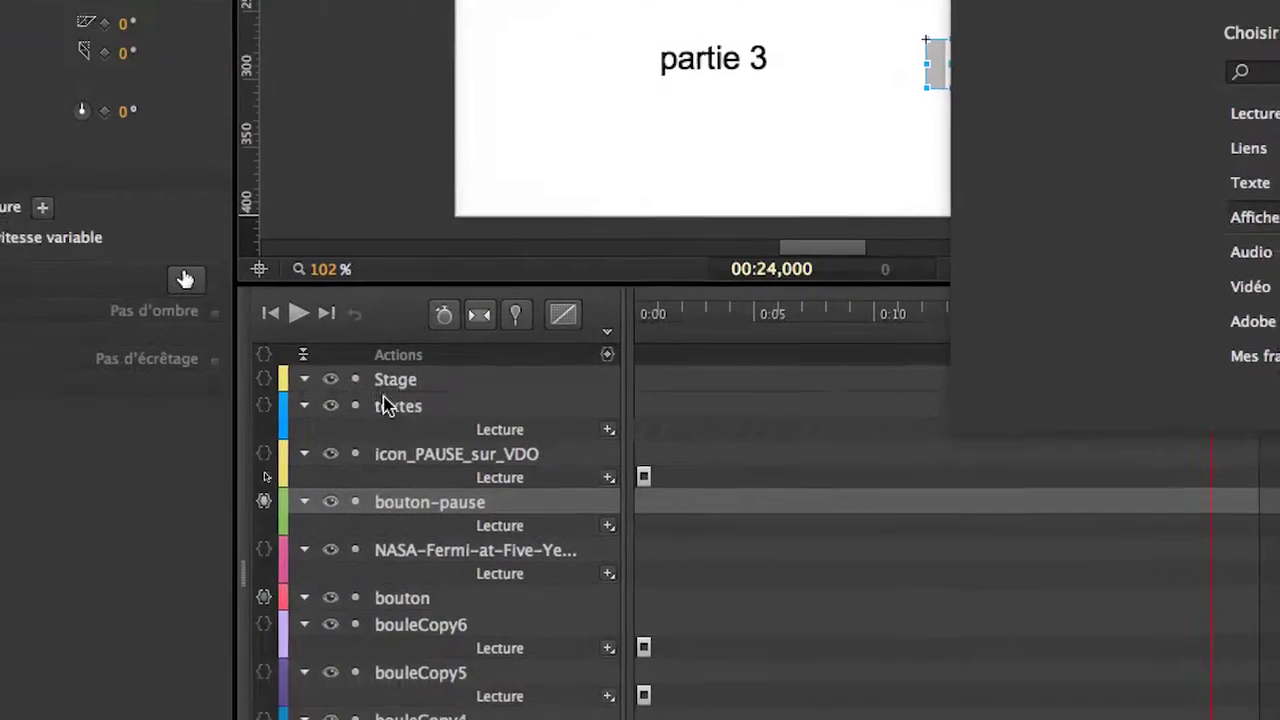
pyautogui.click(188, 573)
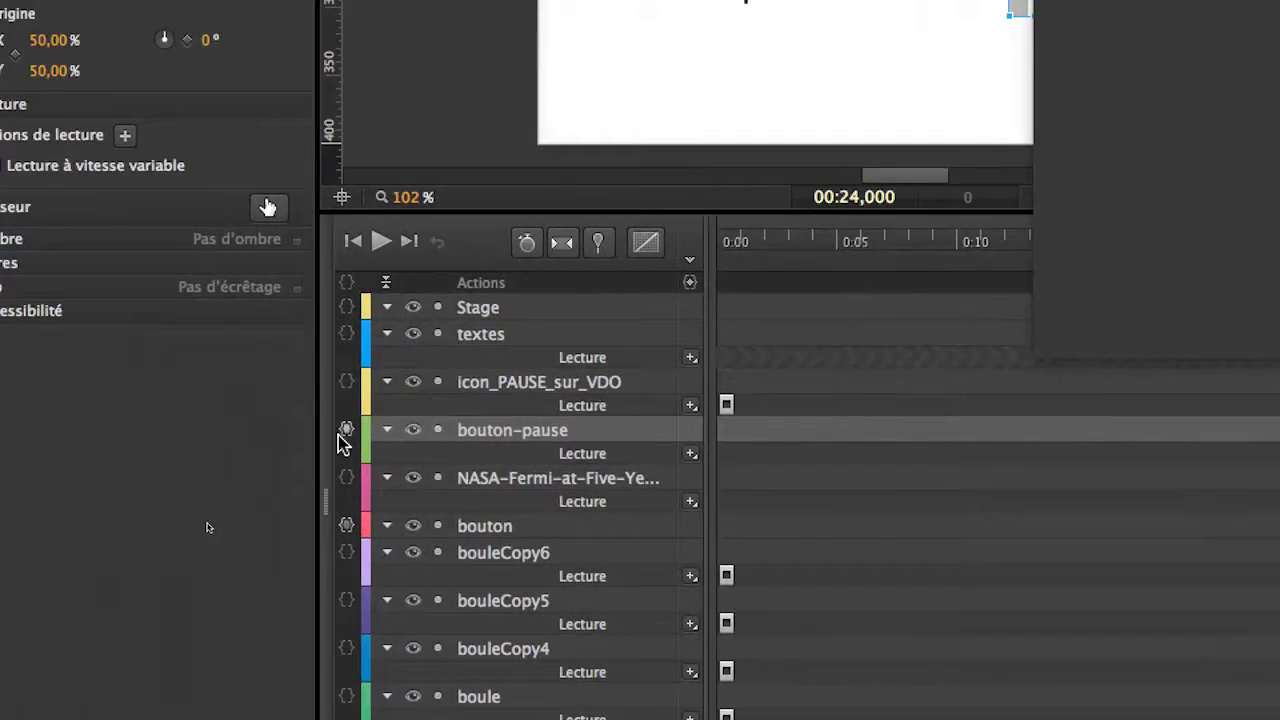
pyautogui.click(342, 431)
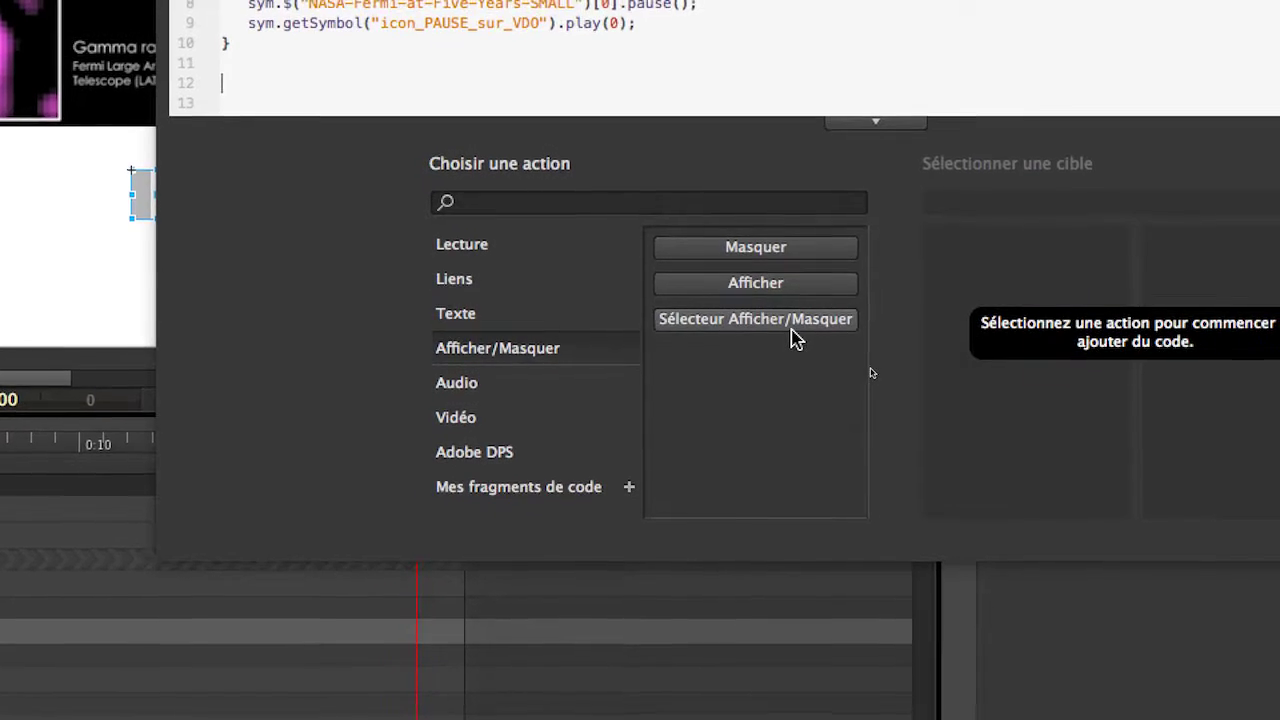
pyautogui.click(798, 333)
pyautogui.click(1020, 293)
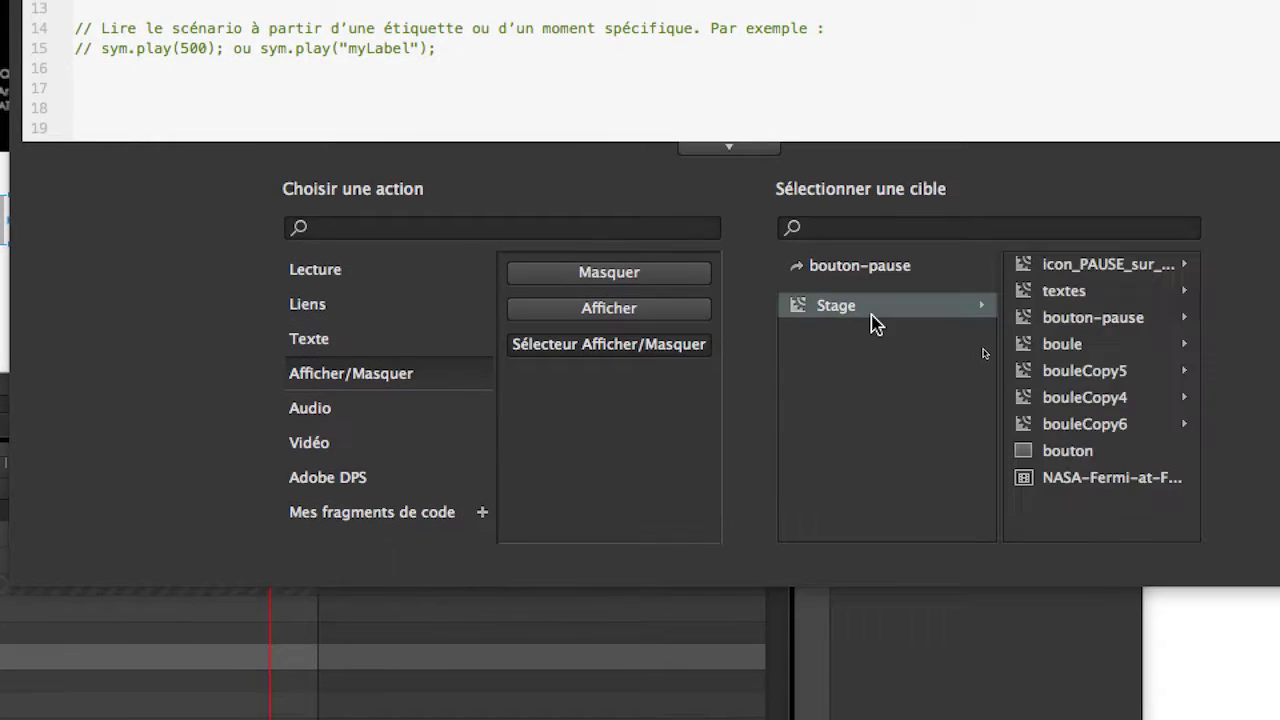
pyautogui.click(1068, 292)
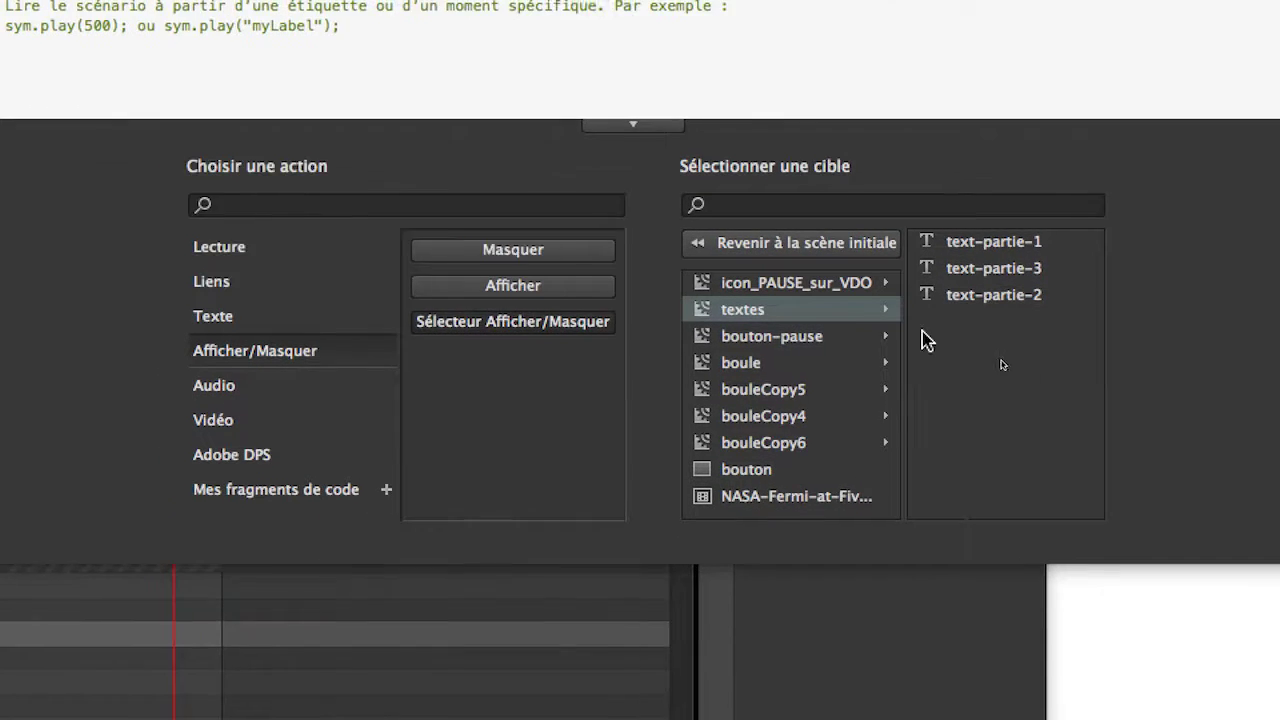
pyautogui.click(866, 323)
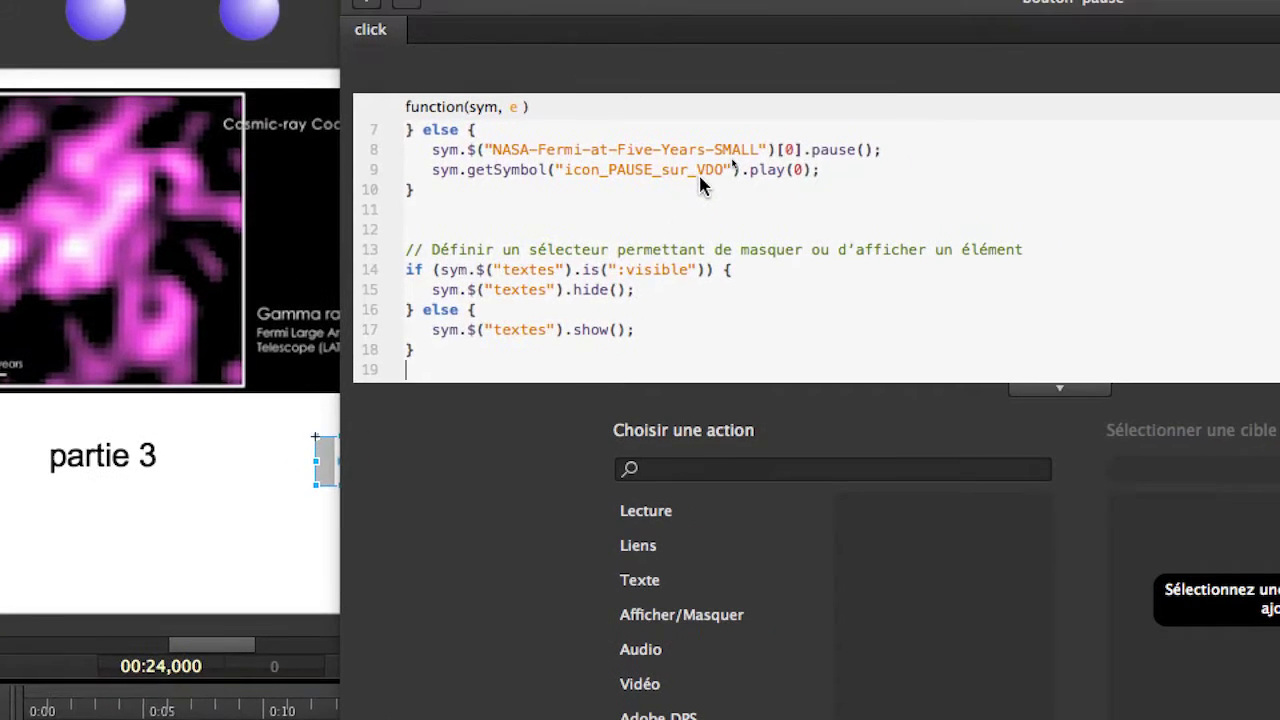
# Review the complete click code of bouton-pause and close the code window
pyautogui.scroll(2, 763, 105)
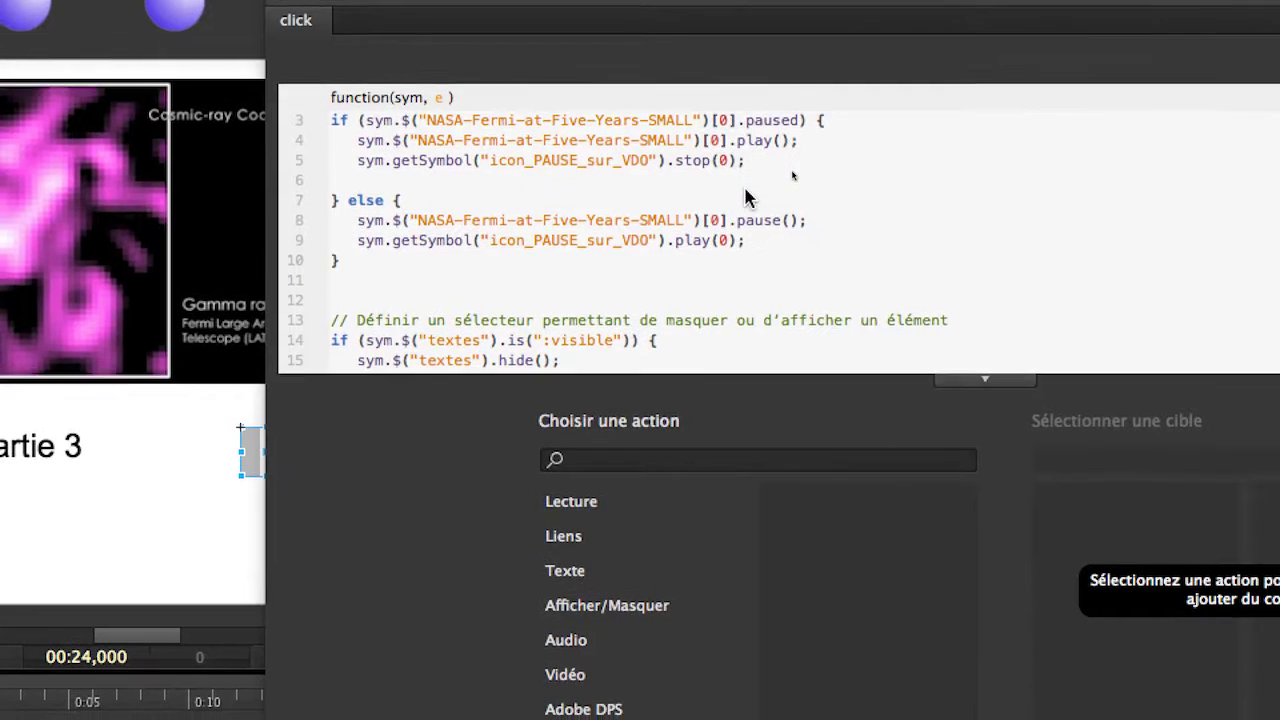
pyautogui.scroll(-3, 745, 200)
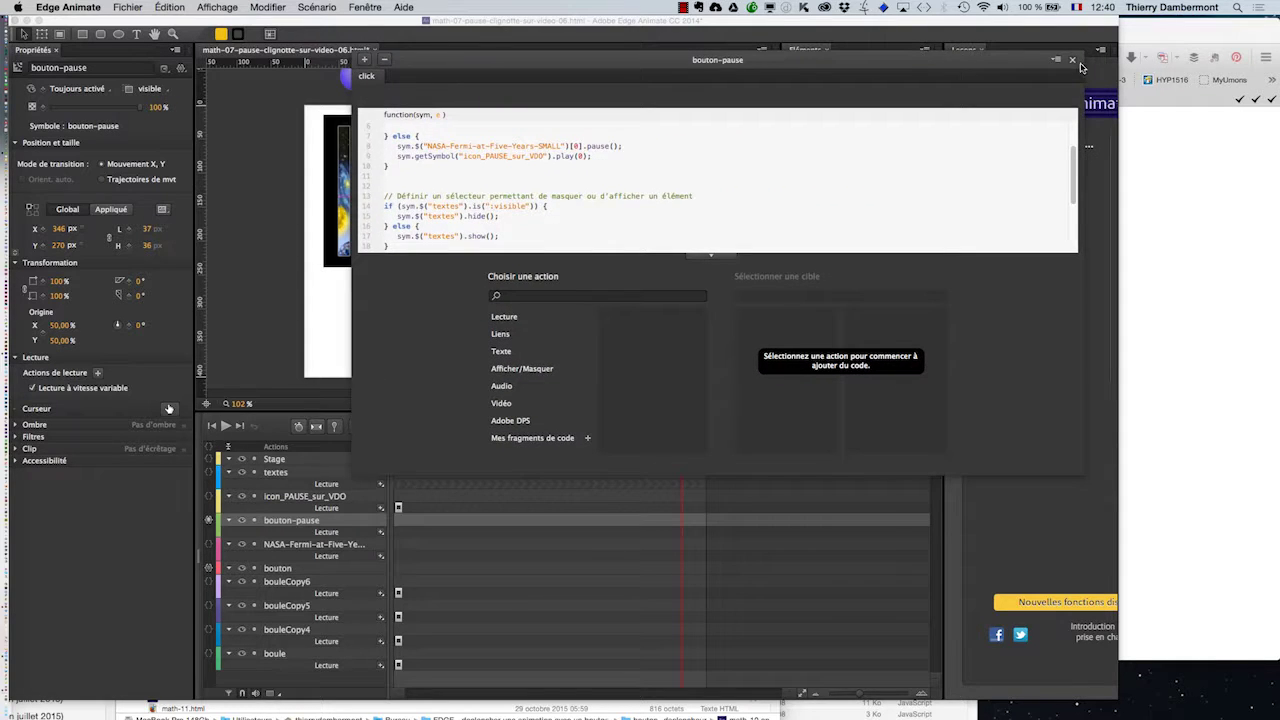
pyautogui.click(1073, 61)
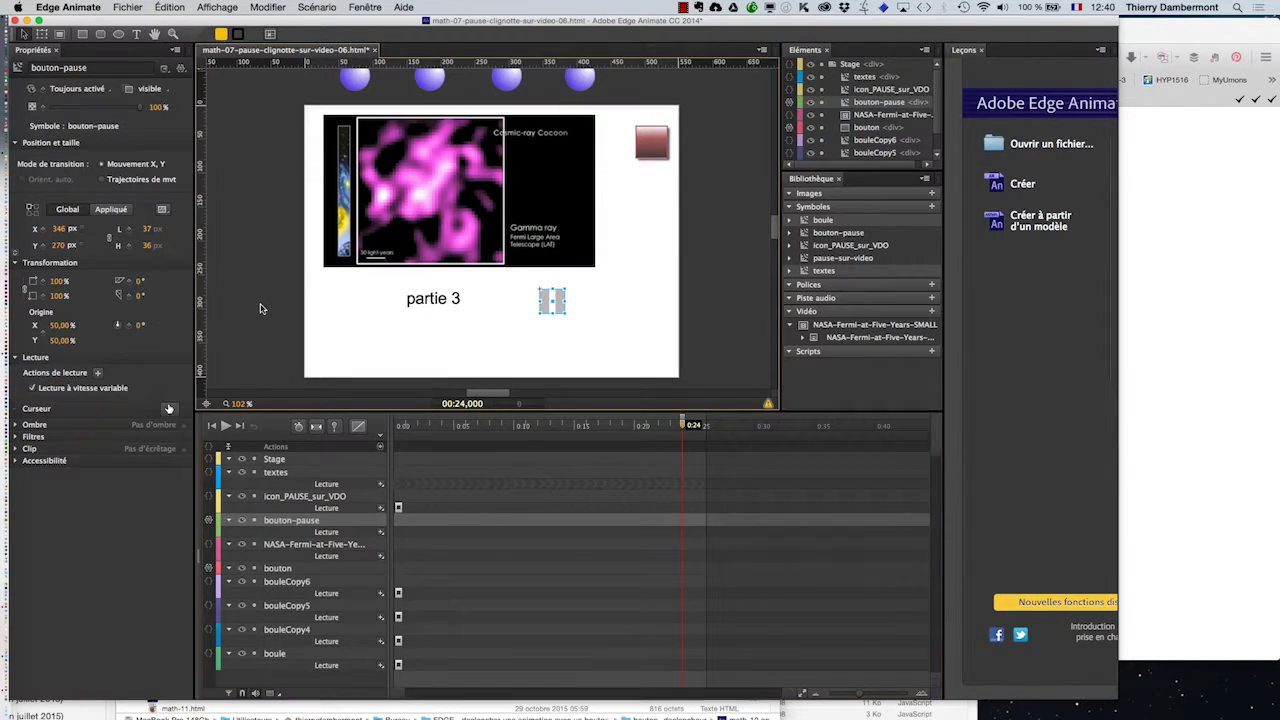
# Preview the composition in the browser, start the video and test the pause button during partie 2
pyautogui.click(259, 309)
pyautogui.press('super+Return')
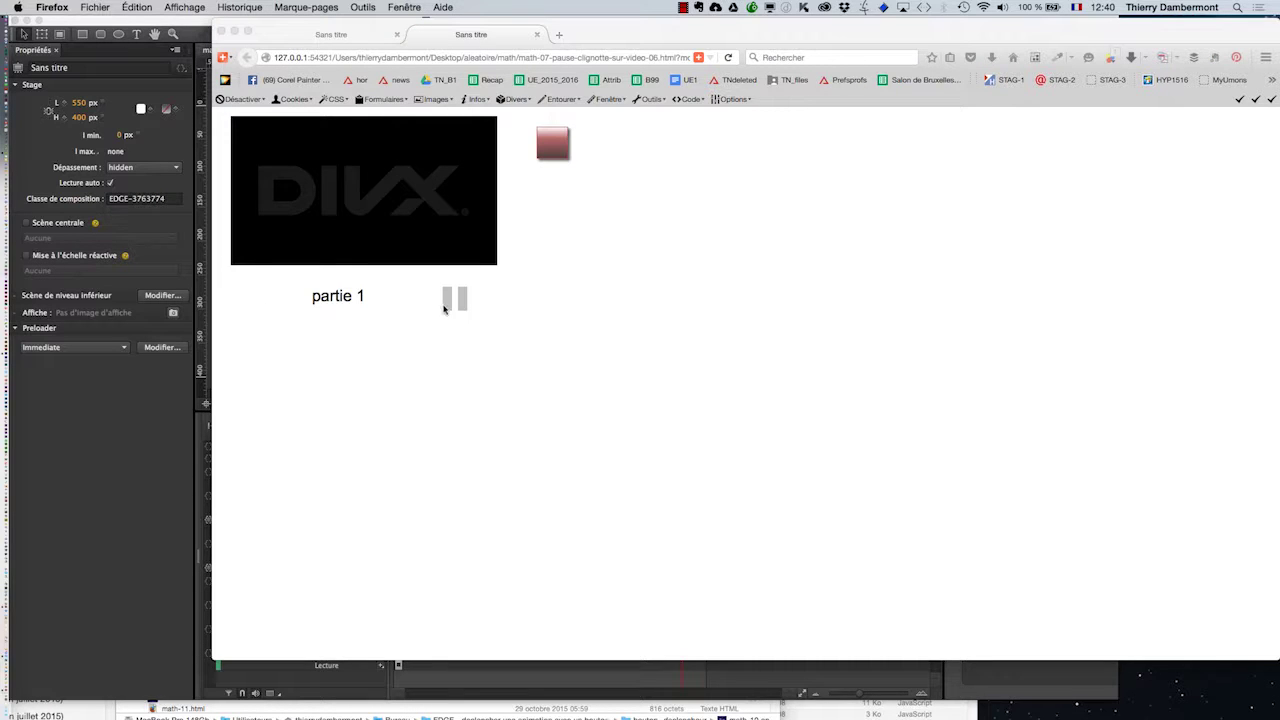
pyautogui.click(551, 152)
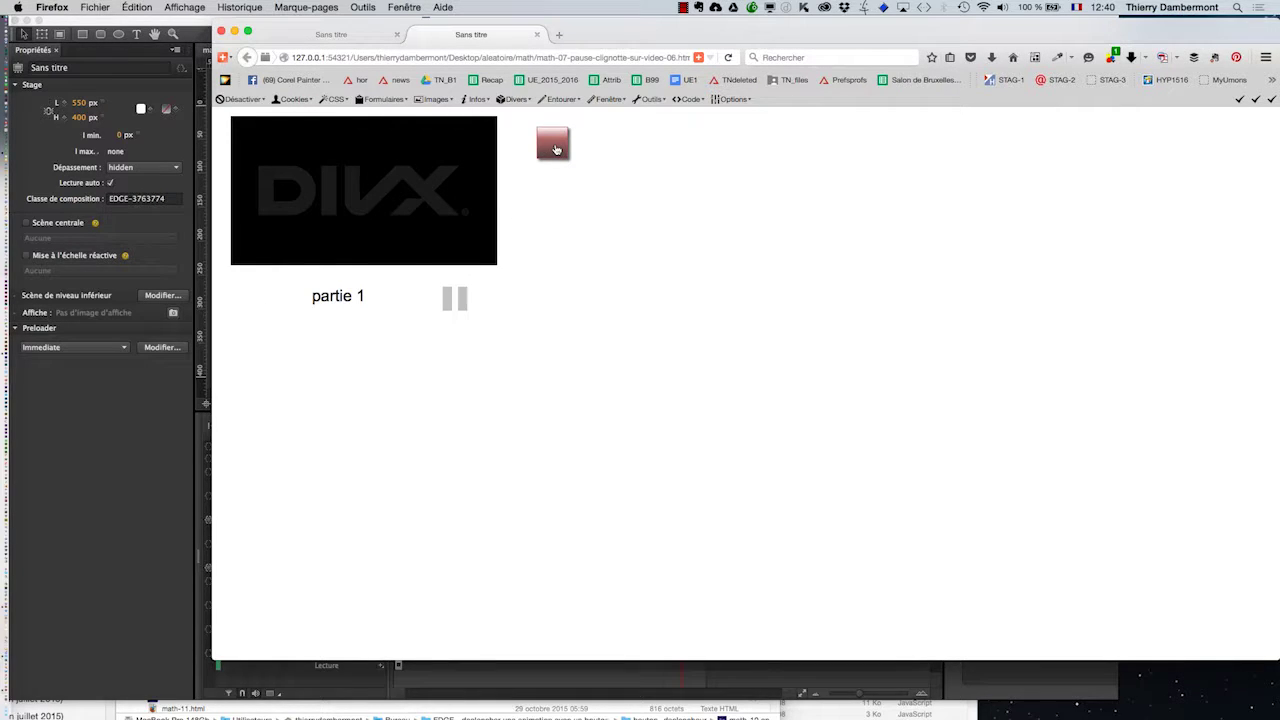
pyautogui.click(447, 305)
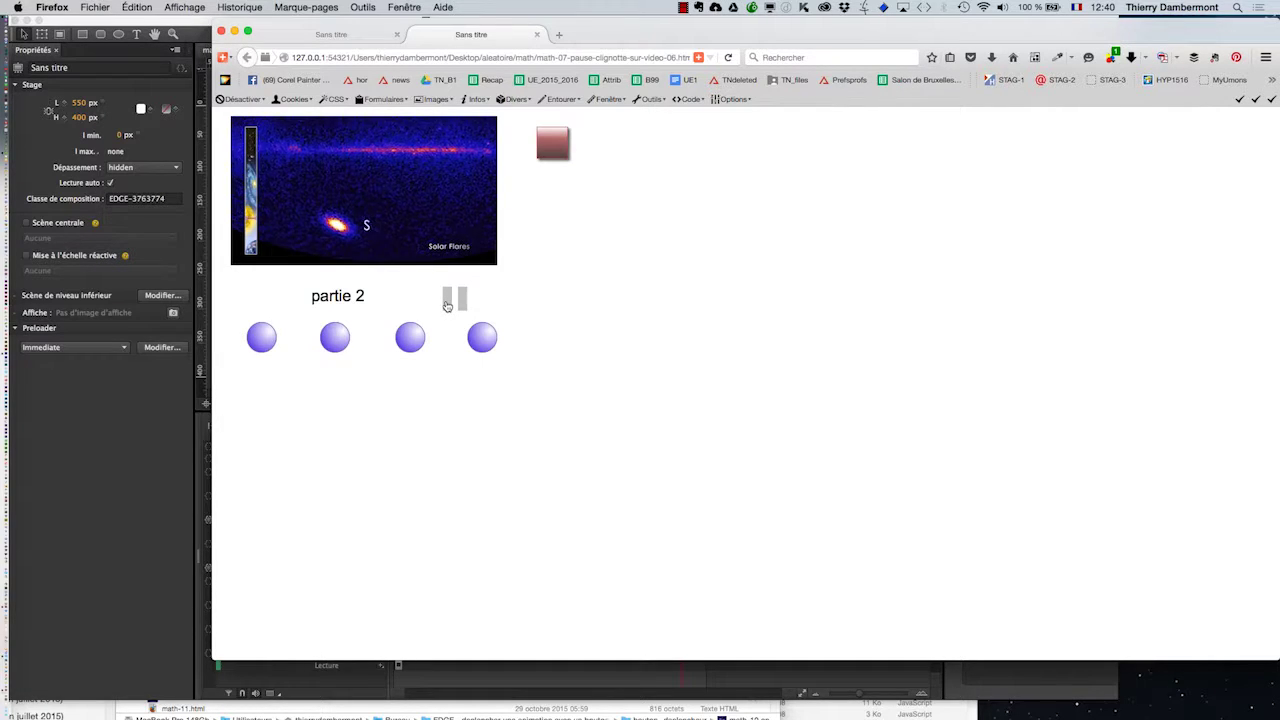
# Test the pause button again during partie 2 in the browser preview and return to Edge Animate
pyautogui.click(447, 305)
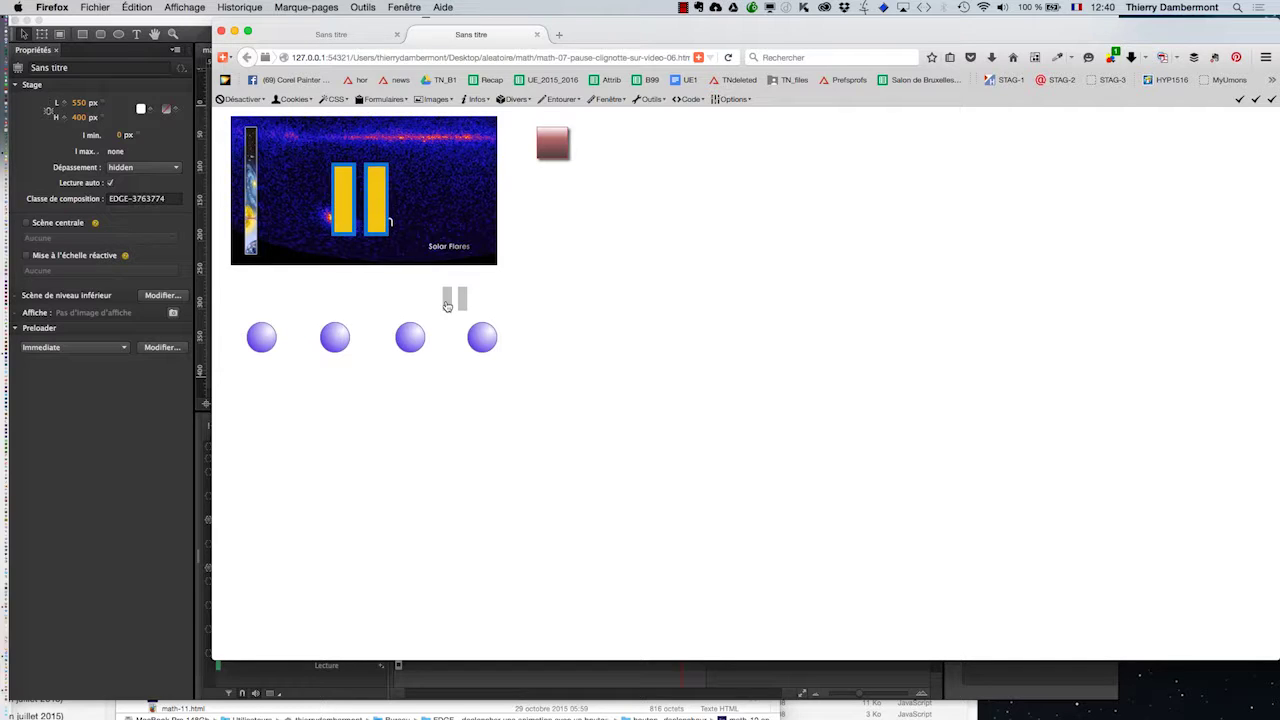
pyautogui.press('super+Tab')
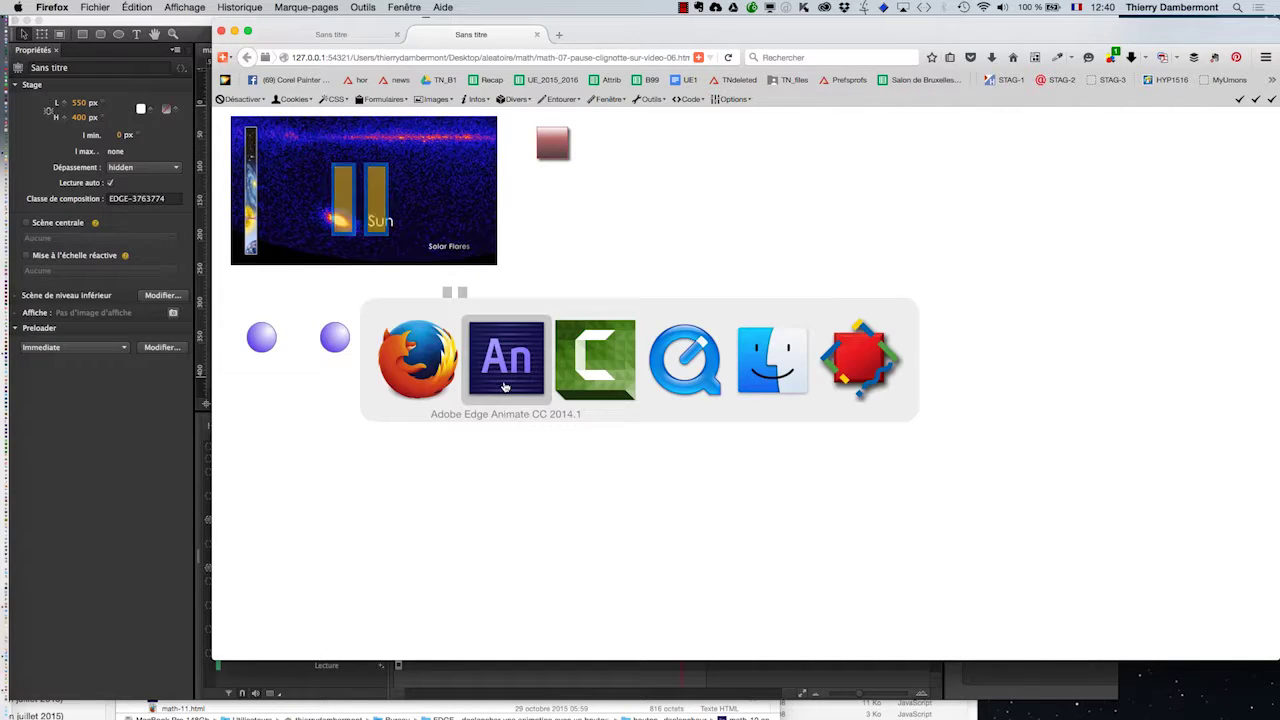
pyautogui.click(505, 387)
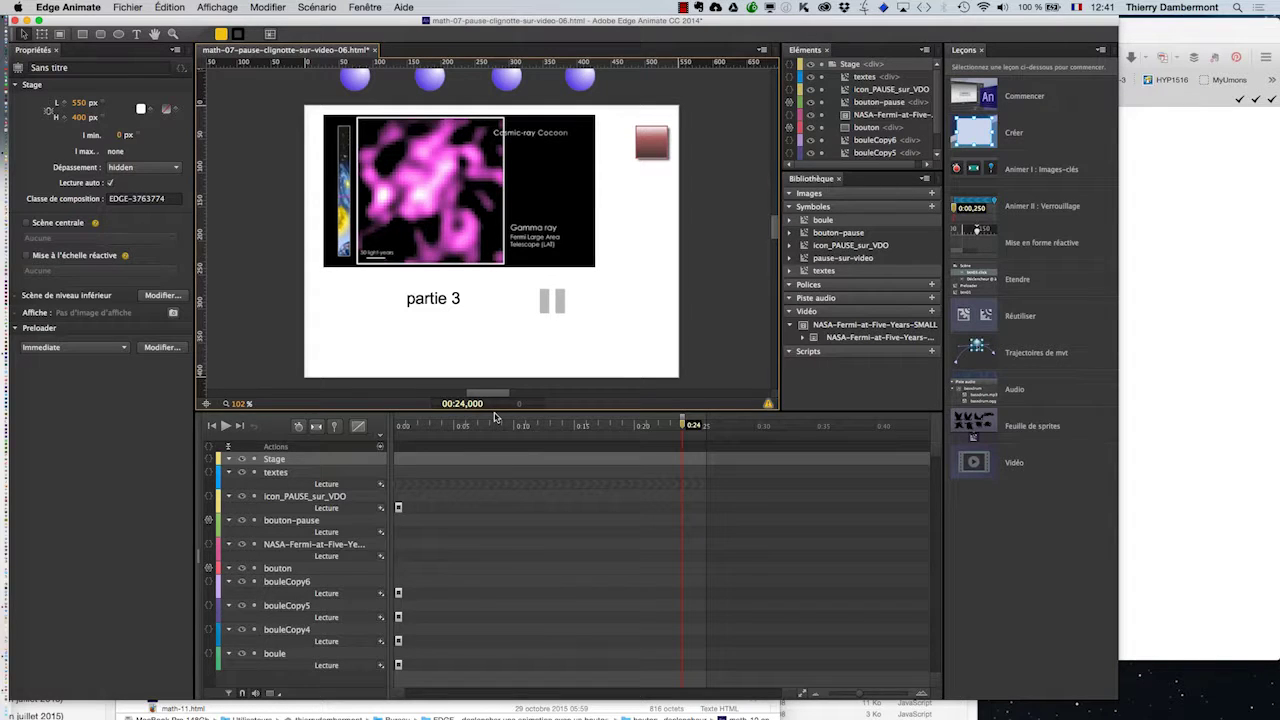
pyautogui.click(381, 484)
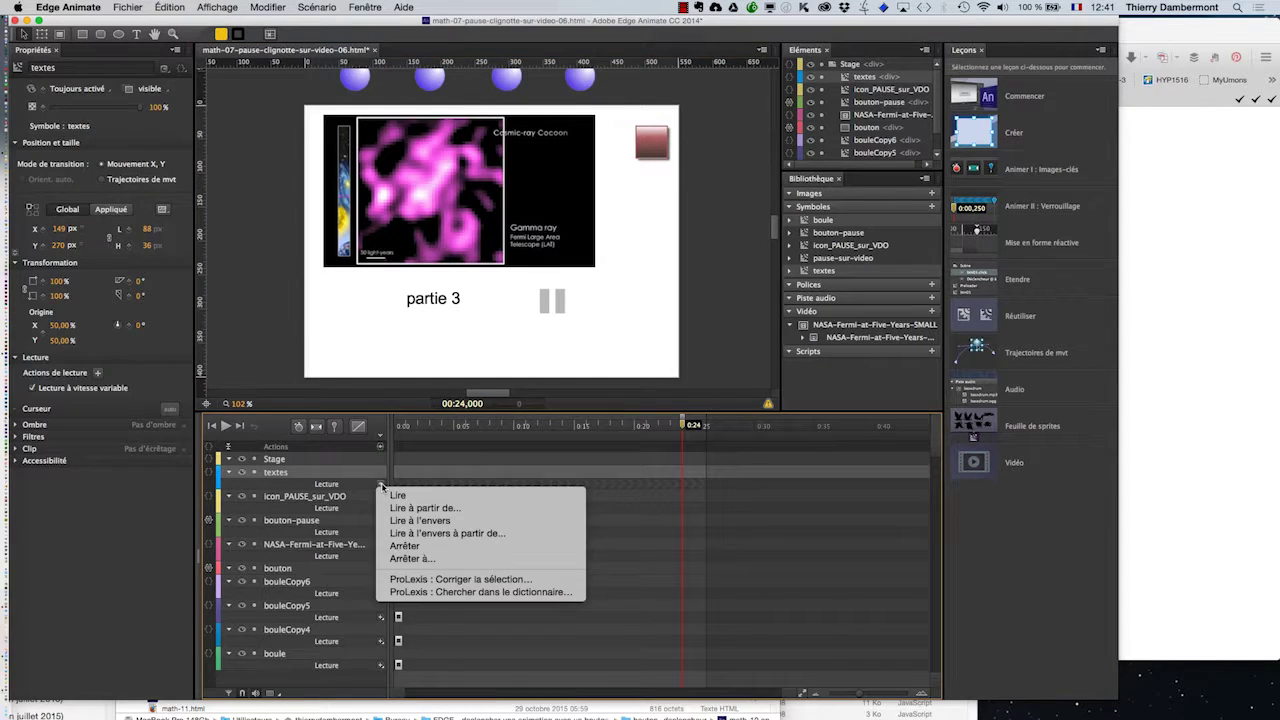
pyautogui.press('Escape')
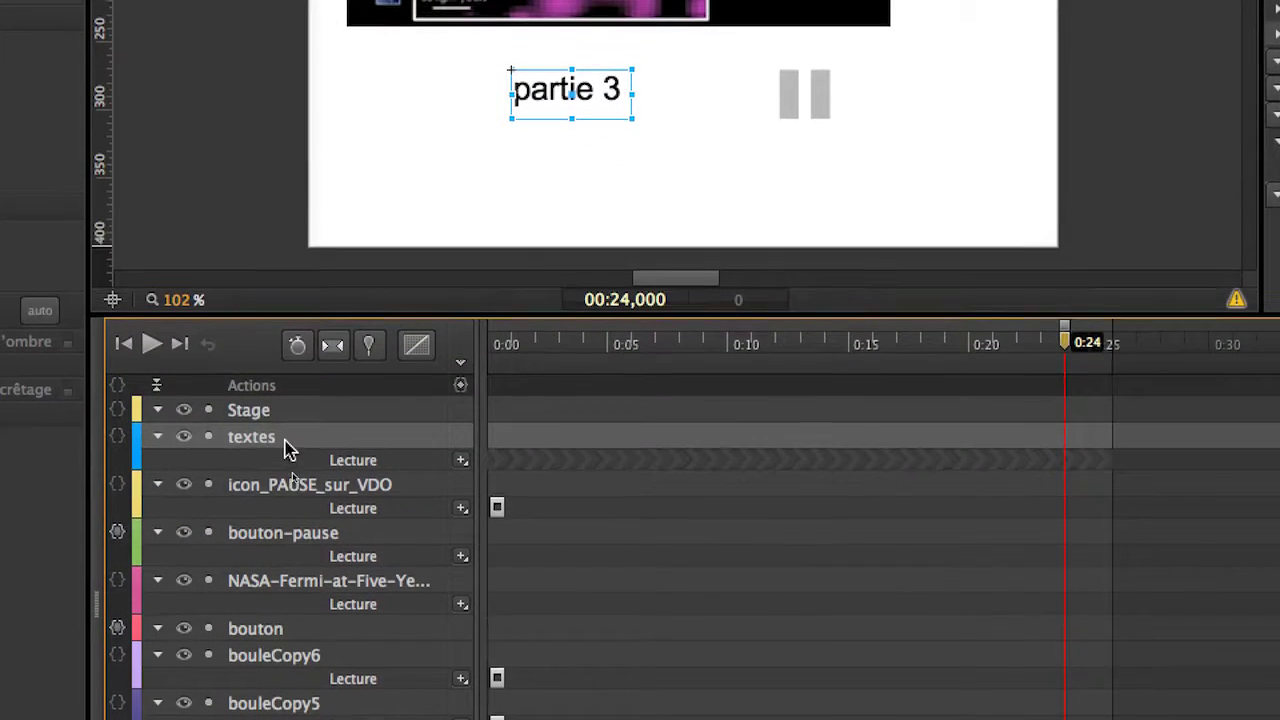
pyautogui.doubleClick(262, 450)
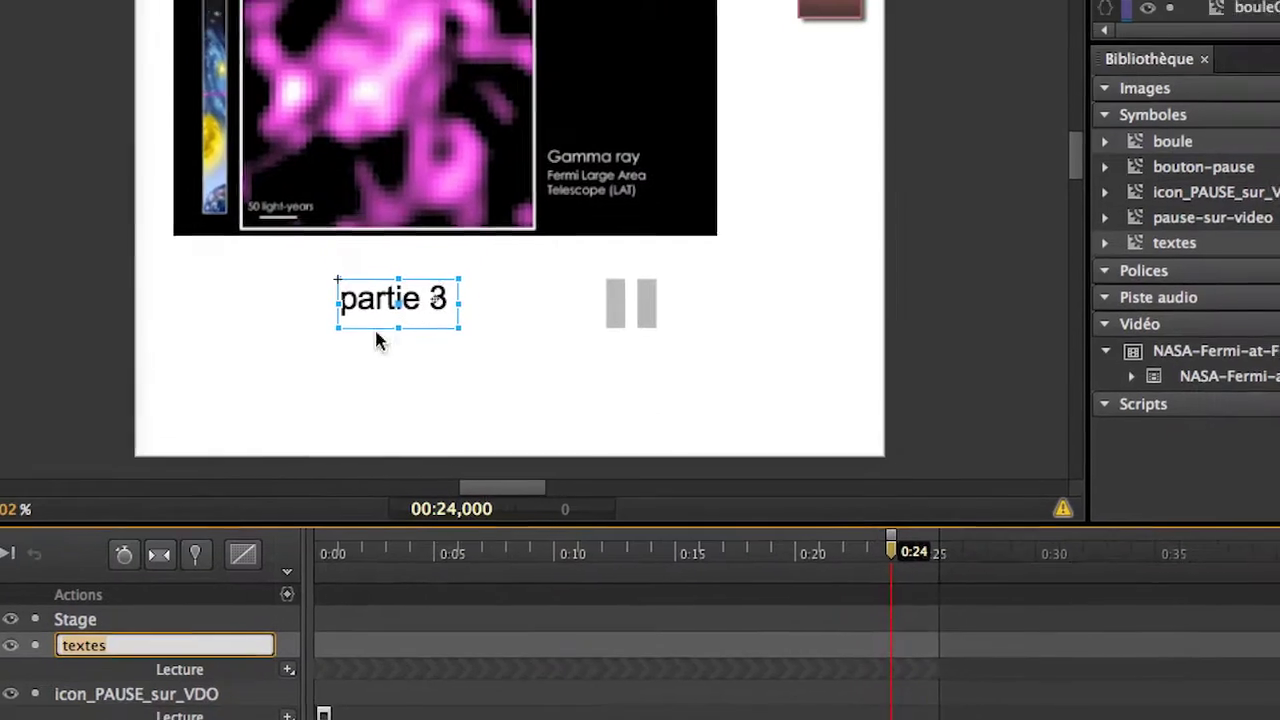
pyautogui.press('BackSpace')
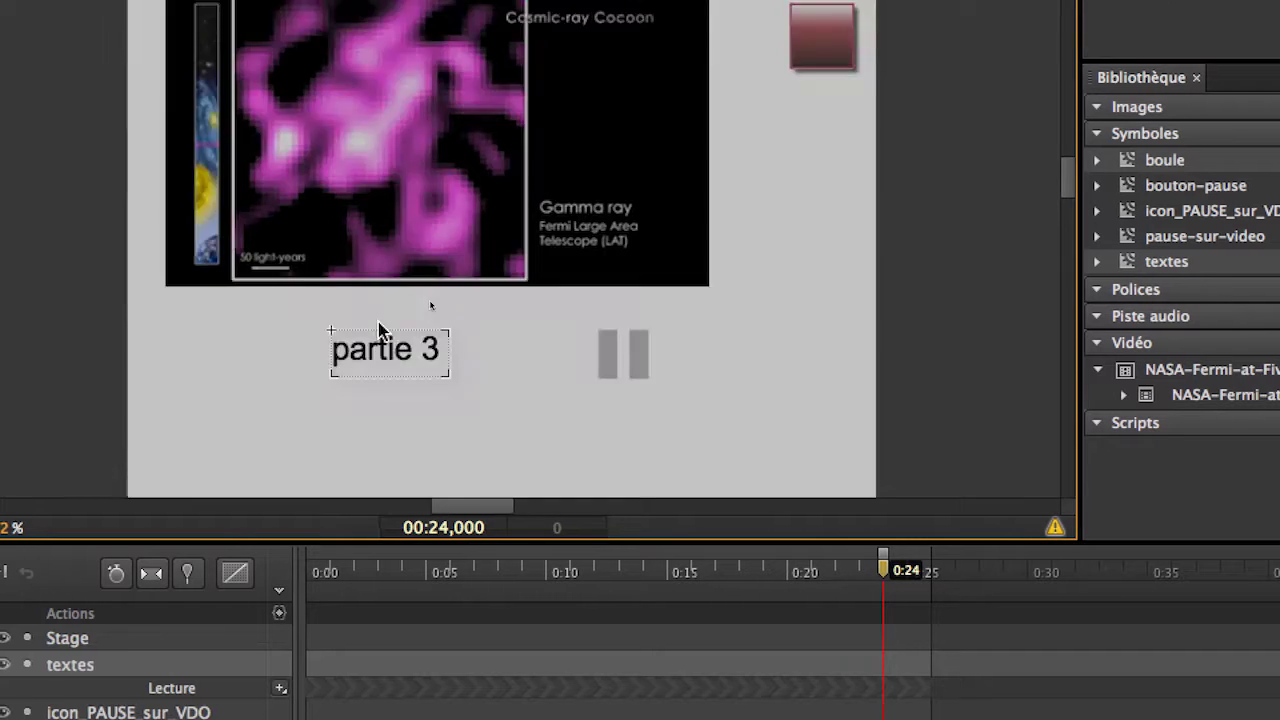
# Inside the textes symbol, add a trigger at 0:00 with a Sélecteur Afficher/Masquer action targeting textes itself
pyautogui.doubleClick(383, 320)
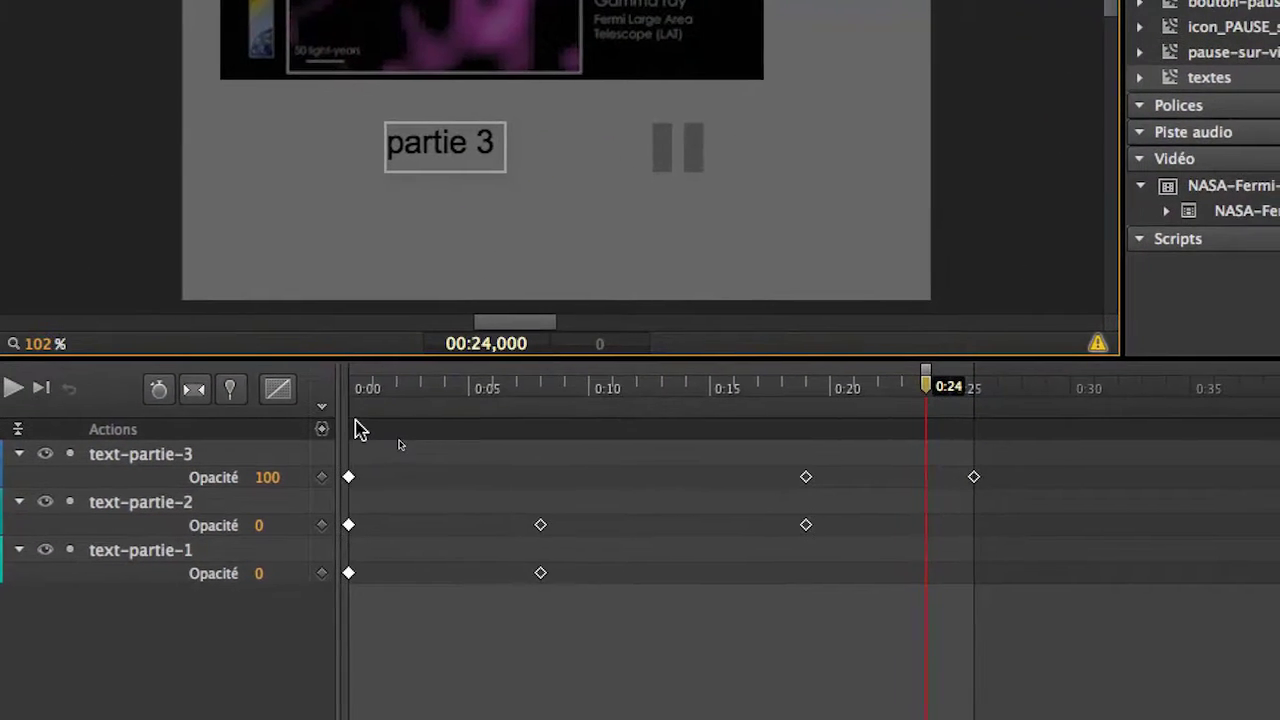
pyautogui.click(373, 417)
pyautogui.moveTo(358, 418); pyautogui.dragTo(354, 409)
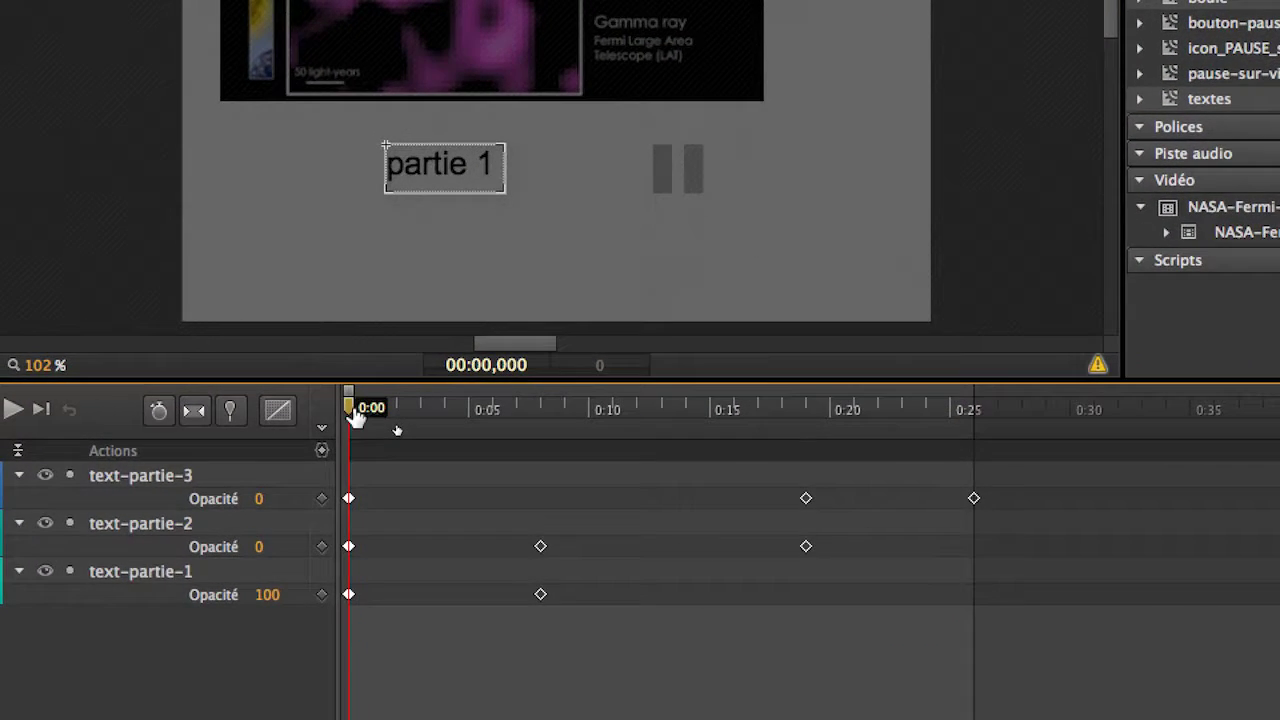
pyautogui.click(319, 452)
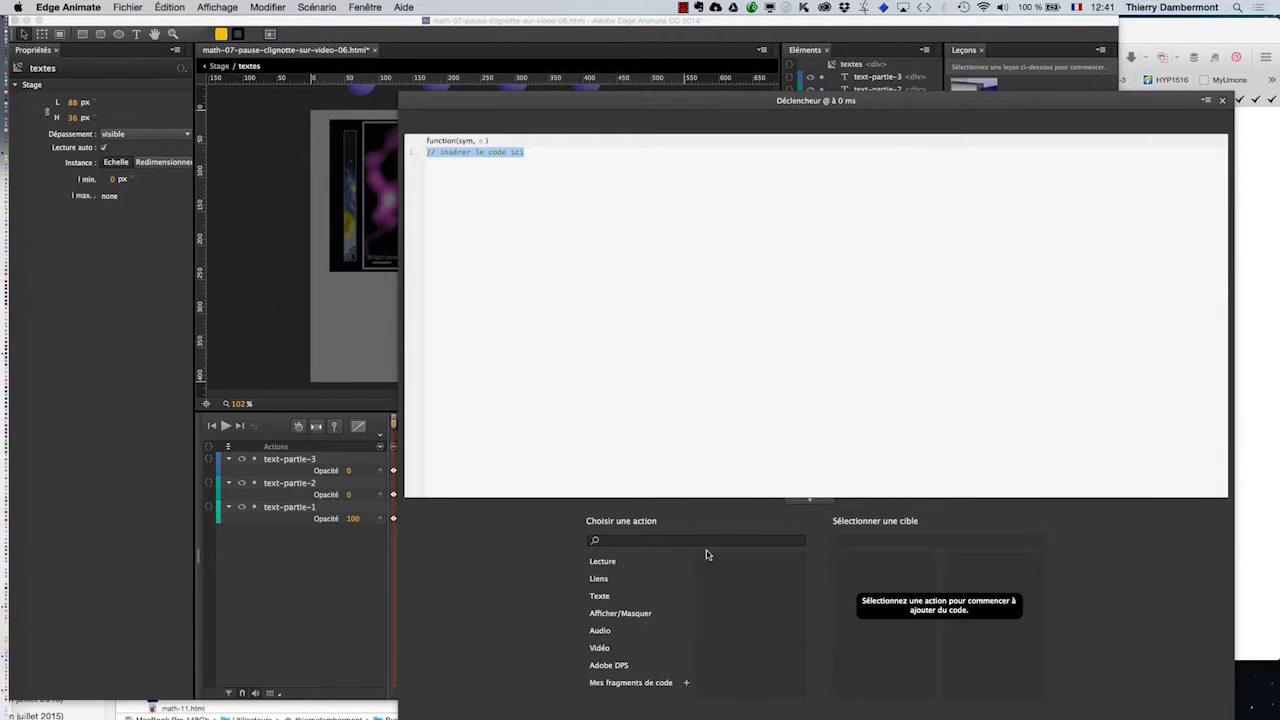
pyautogui.click(668, 614)
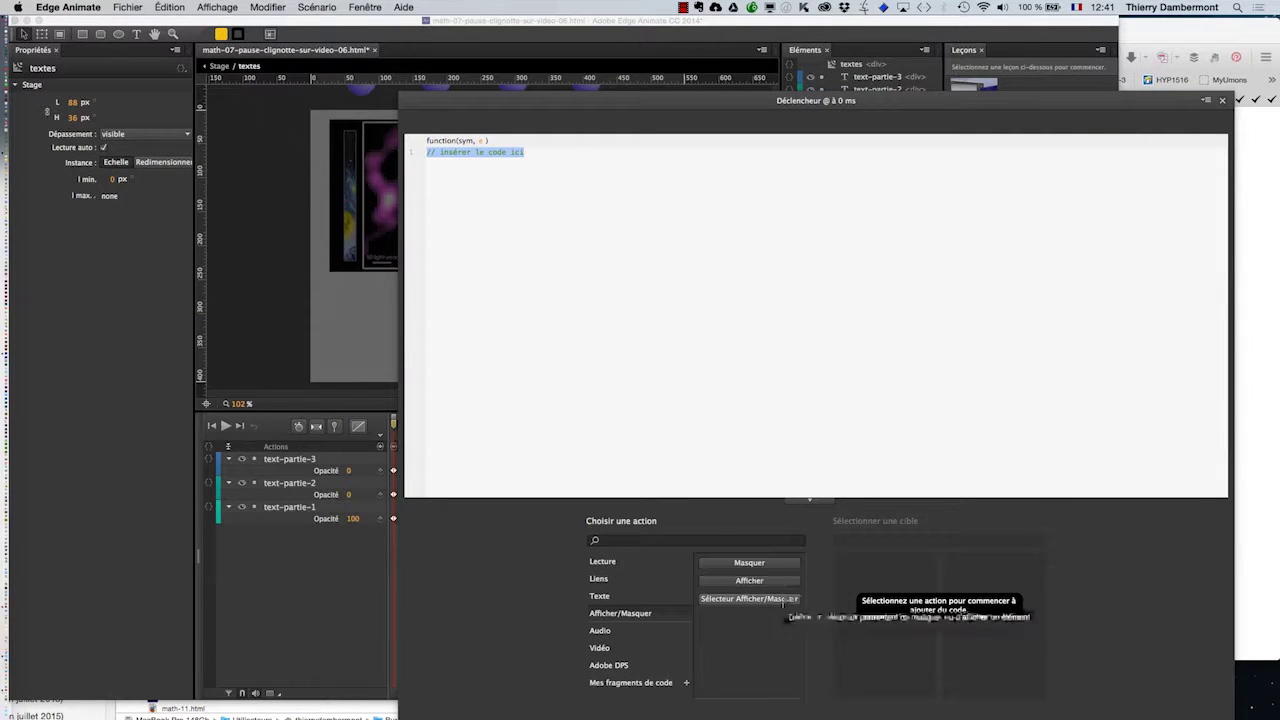
pyautogui.click(785, 599)
pyautogui.click(890, 580)
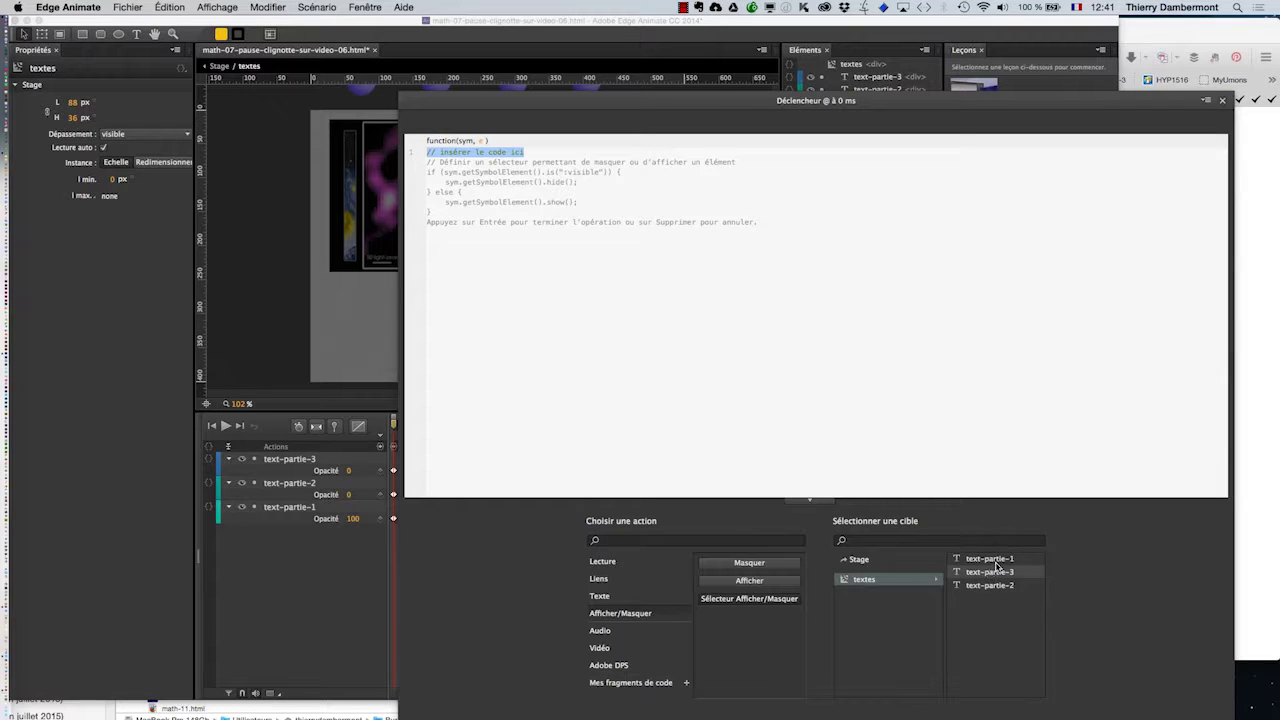
pyautogui.doubleClick(858, 584)
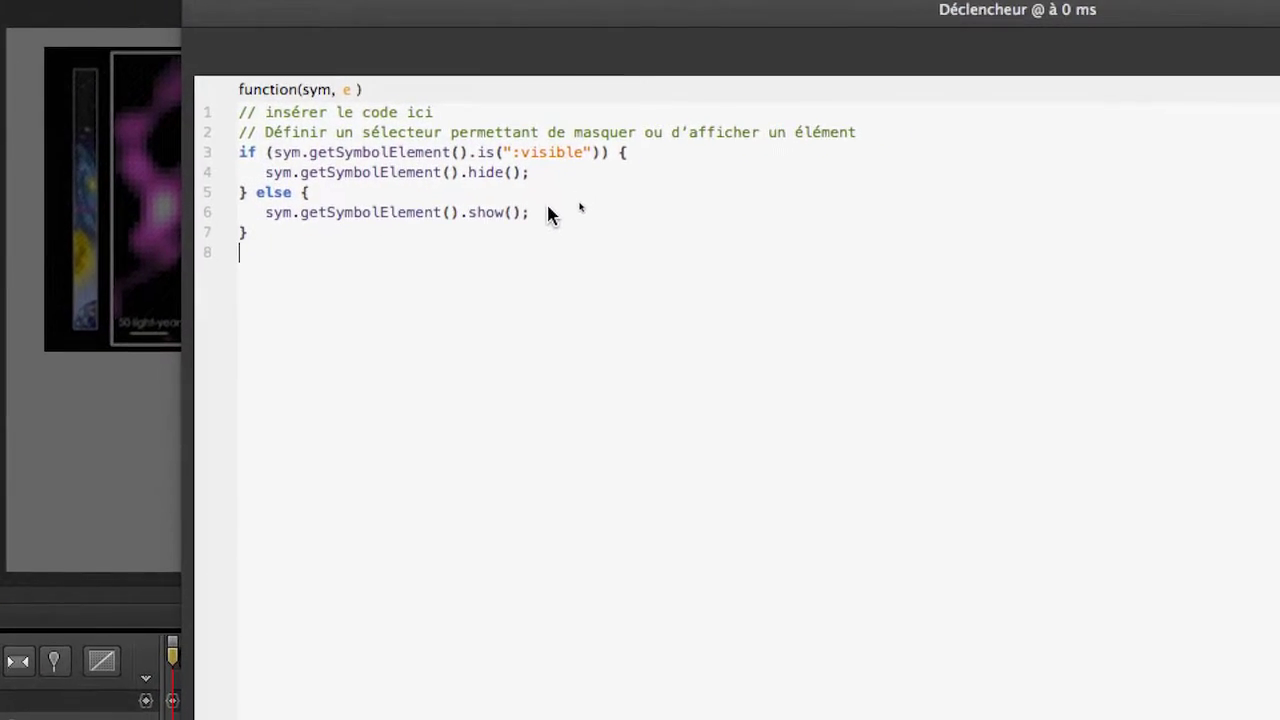
# Remove the if condition and else block from the trigger code, keeping sym.getSymbolElement().hide();, and return to the Stage
pyautogui.moveTo(490, 236); pyautogui.dragTo(231, 196)
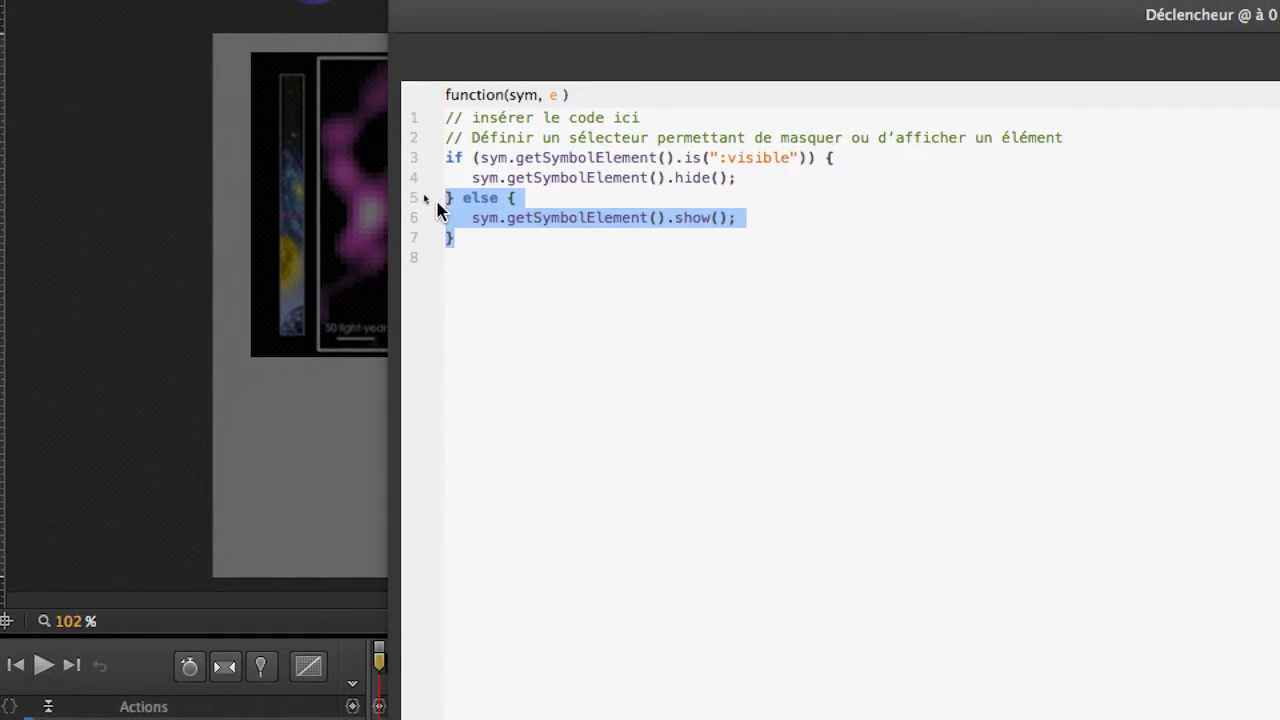
pyautogui.press('BackSpace')
pyautogui.moveTo(472, 178); pyautogui.dragTo(431, 158)
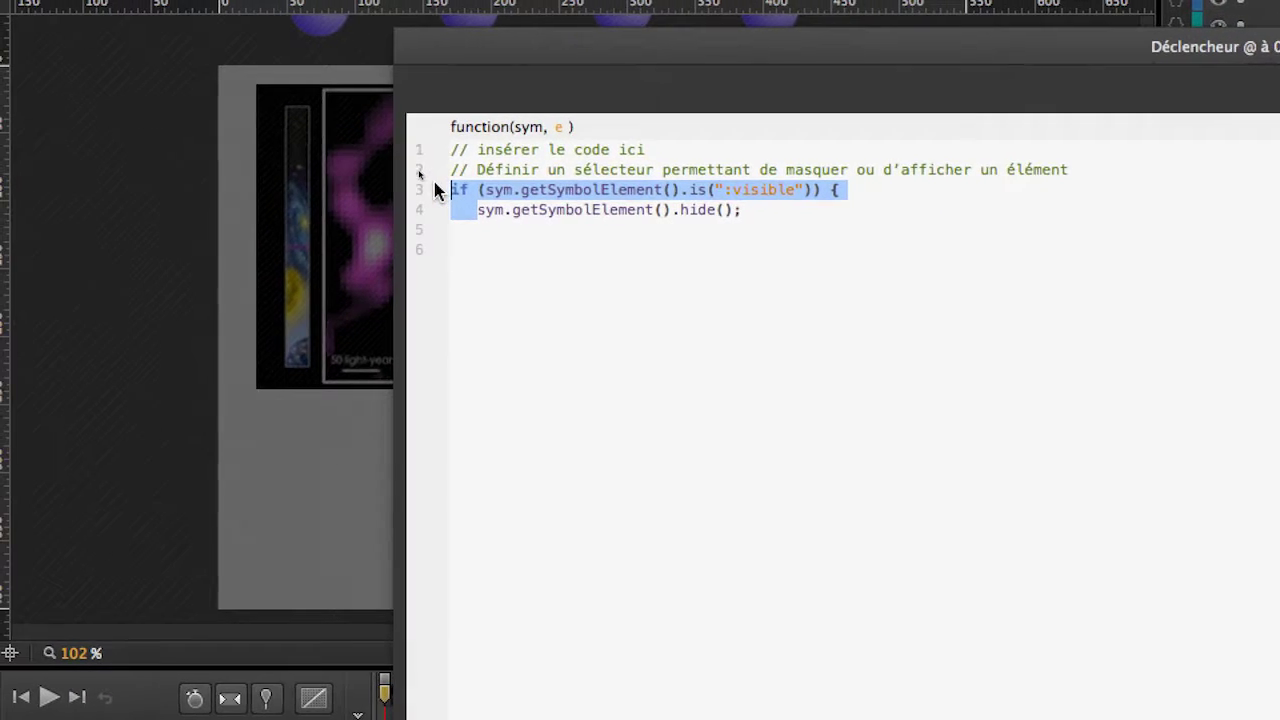
pyautogui.press('BackSpace')
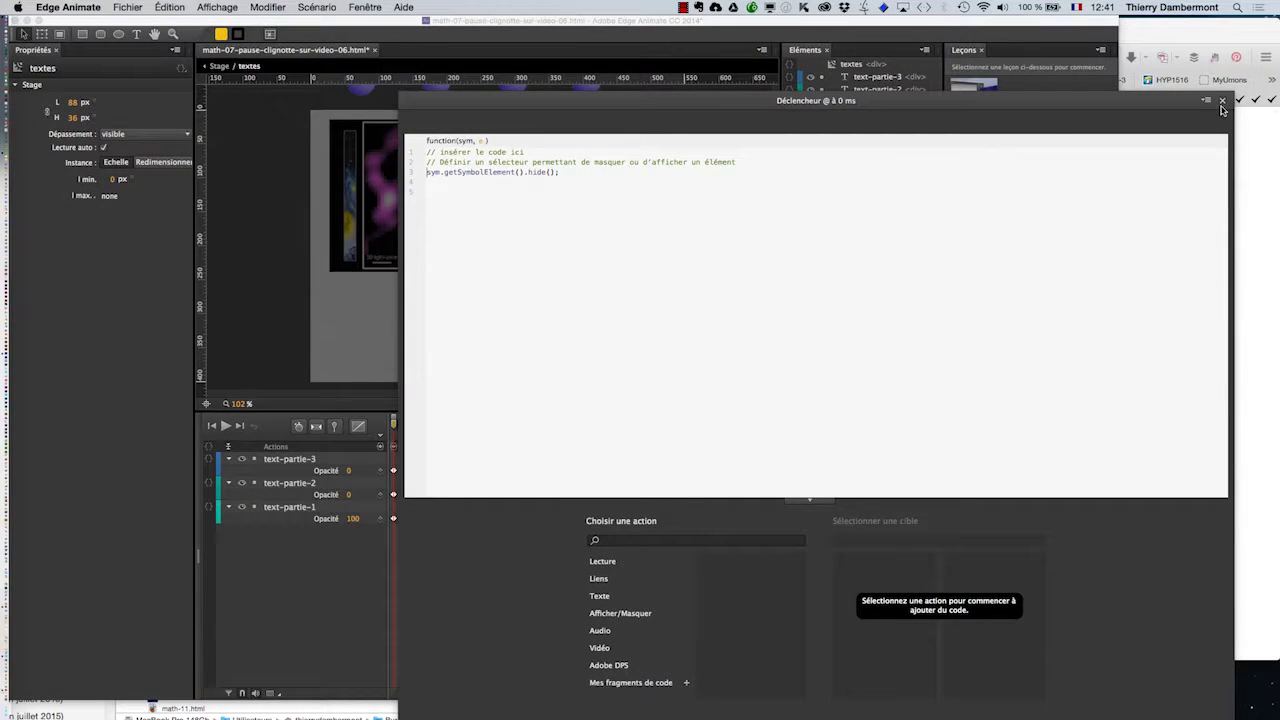
pyautogui.click(1221, 102)
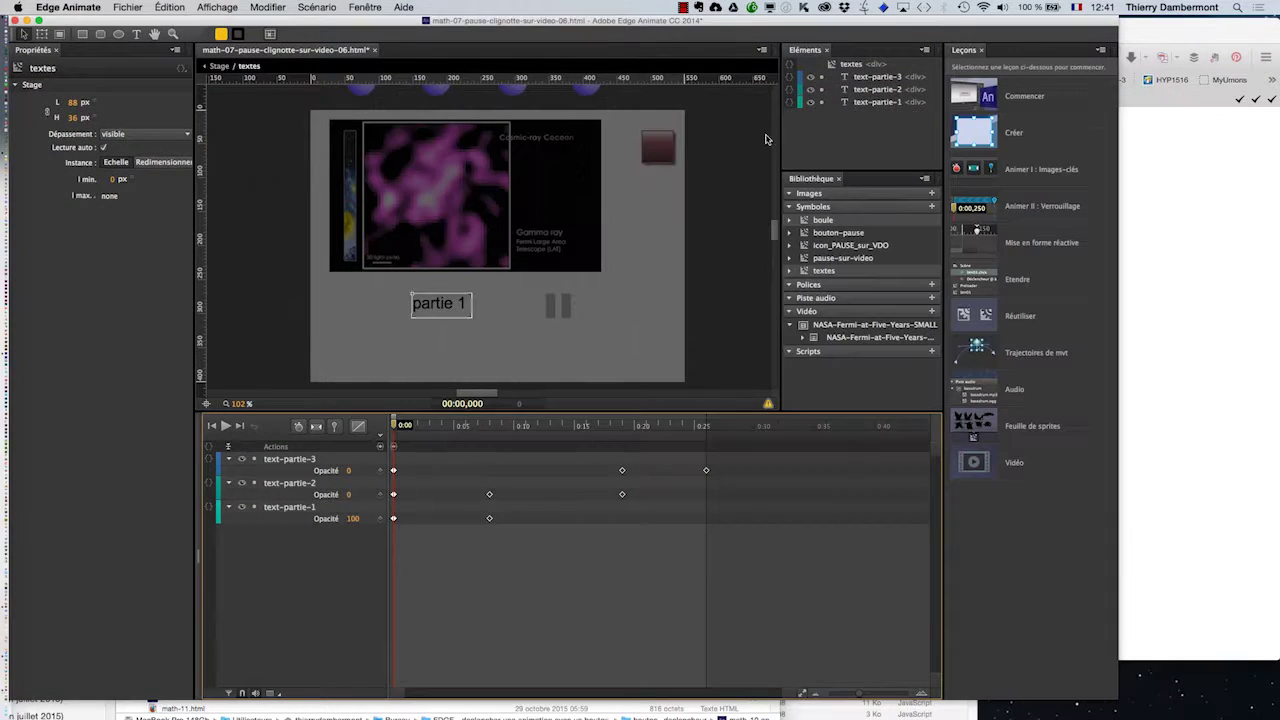
pyautogui.click(218, 66)
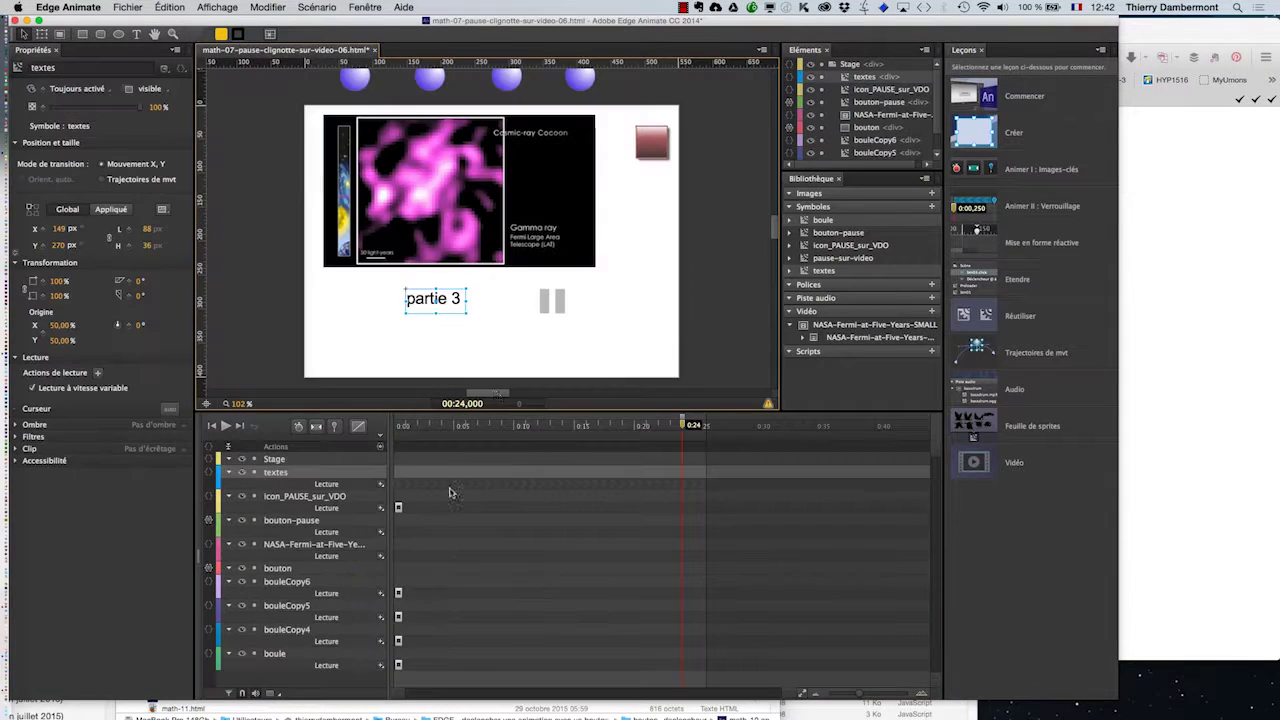
# In bouton-pause's click code, set the textes call to hide() in the visible branch and show() in the else branch
pyautogui.click(546, 303)
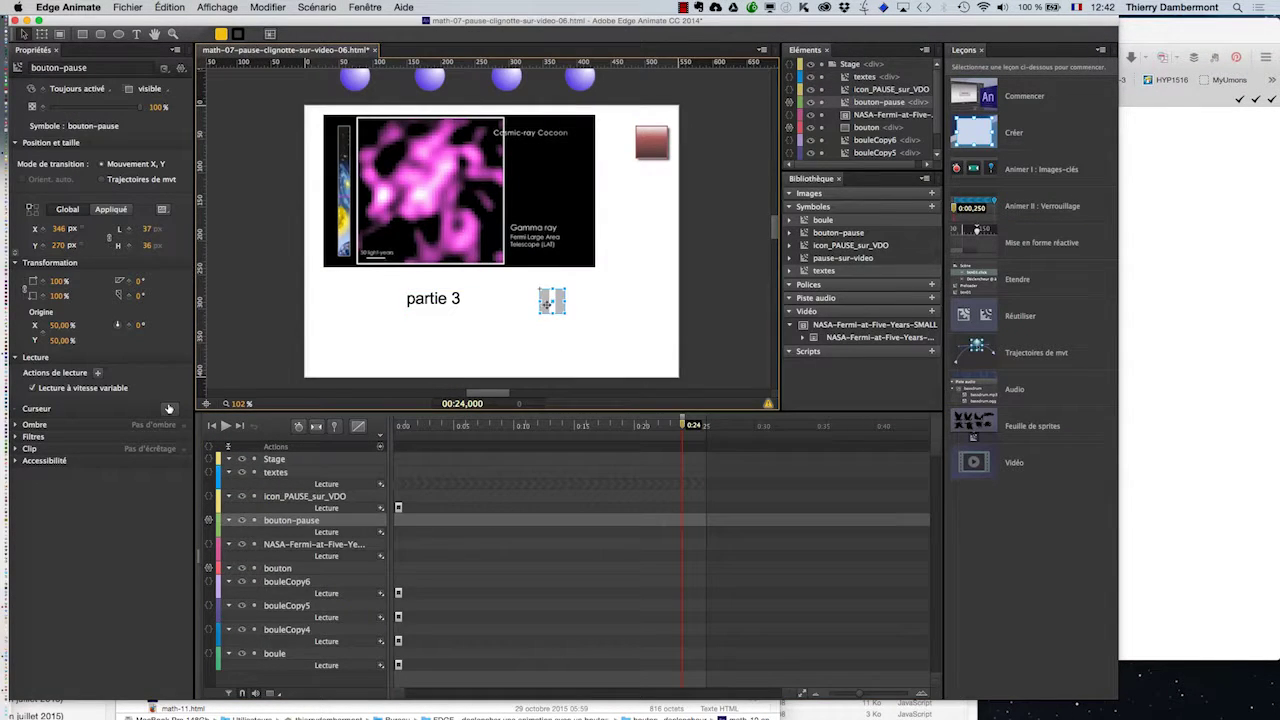
pyautogui.click(209, 521)
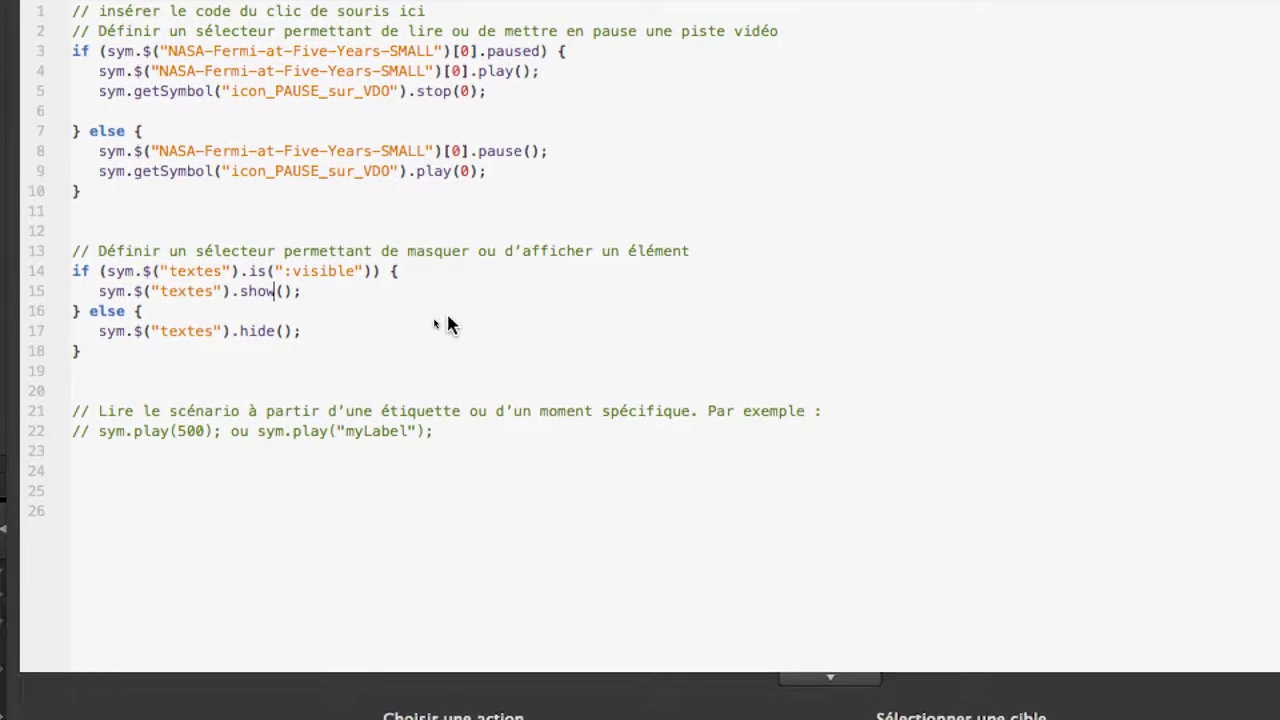
pyautogui.click(314, 295)
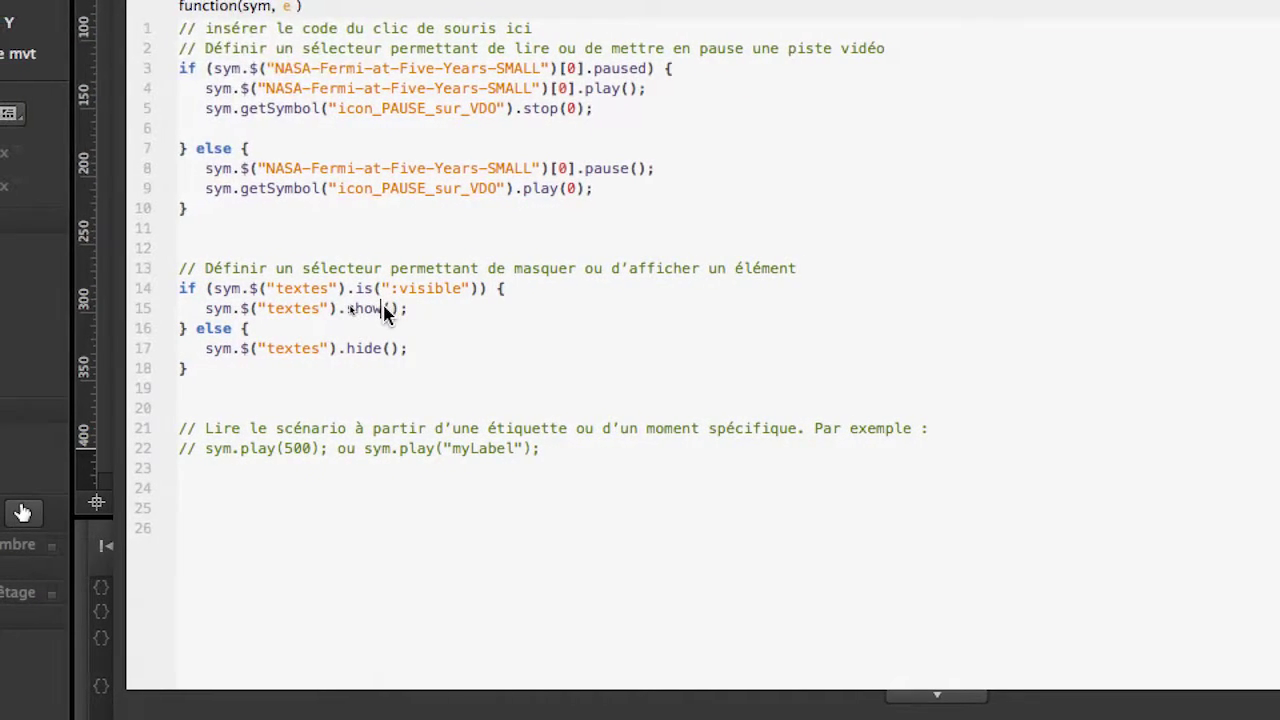
pyautogui.moveTo(366, 312); pyautogui.dragTo(345, 311)
pyautogui.doubleClick(378, 310)
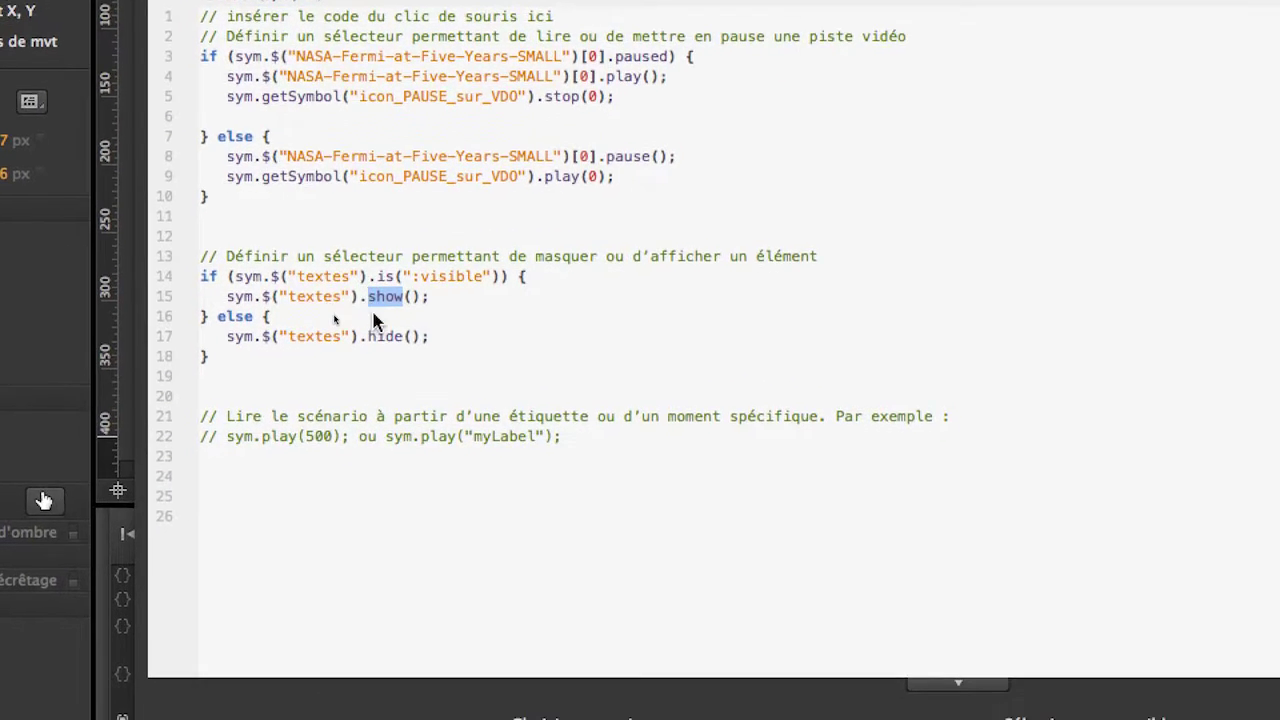
pyautogui.write('hide')
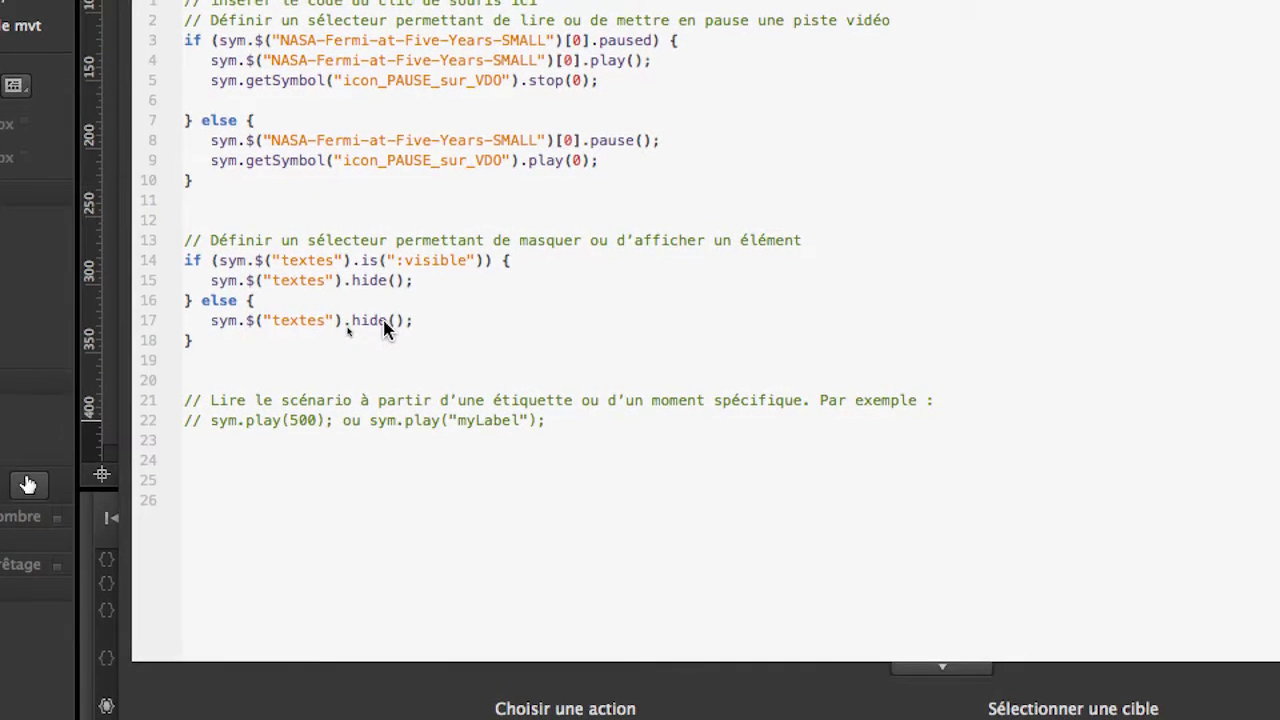
pyautogui.moveTo(402, 336); pyautogui.dragTo(368, 322)
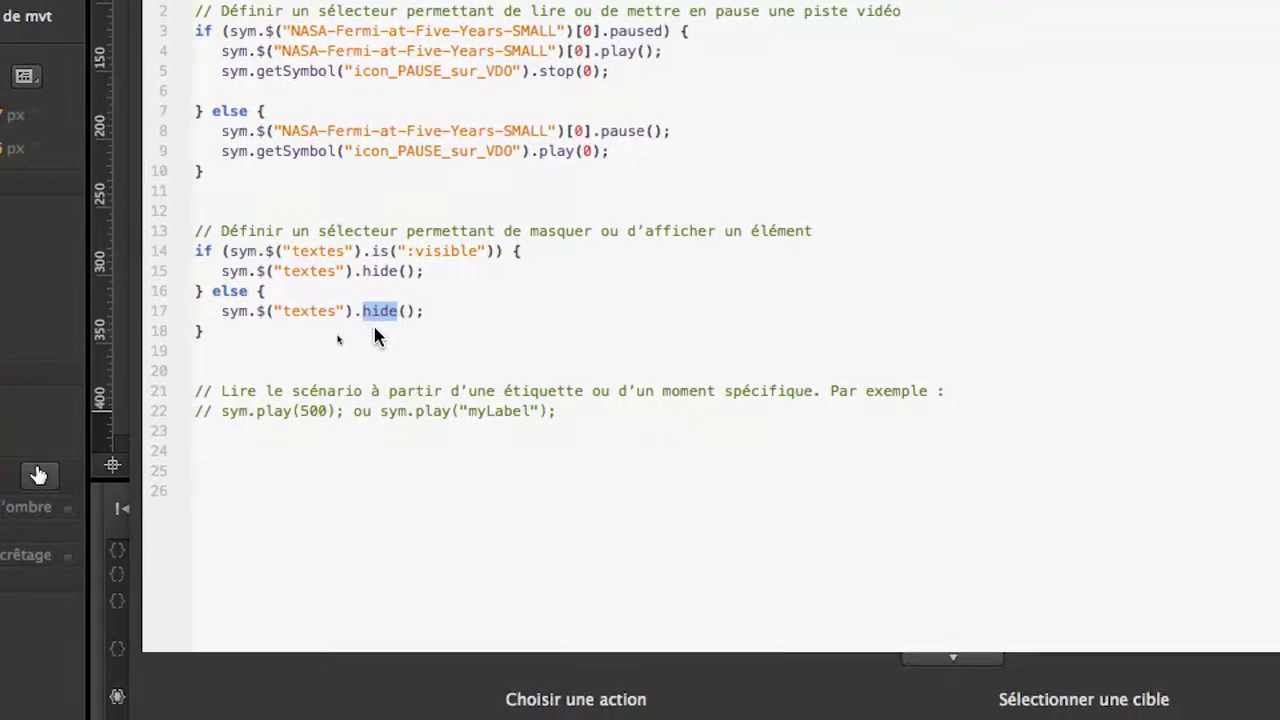
pyautogui.write('show')
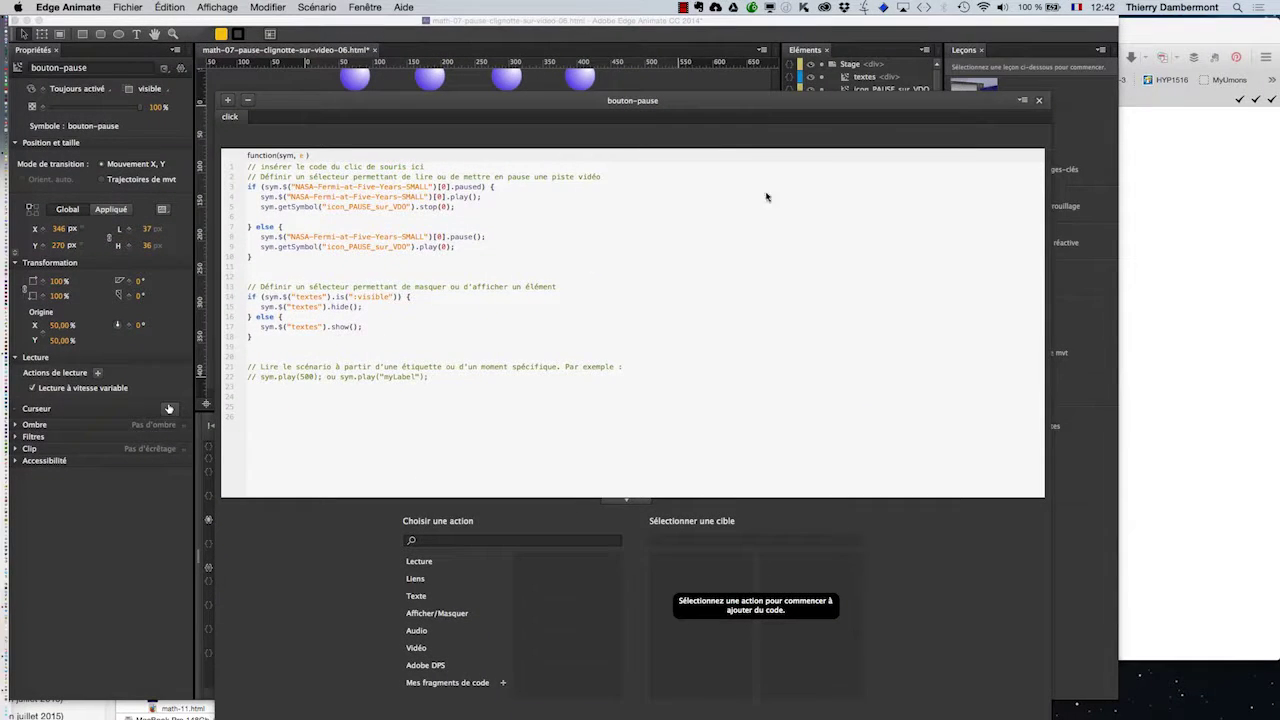
pyautogui.click(1039, 103)
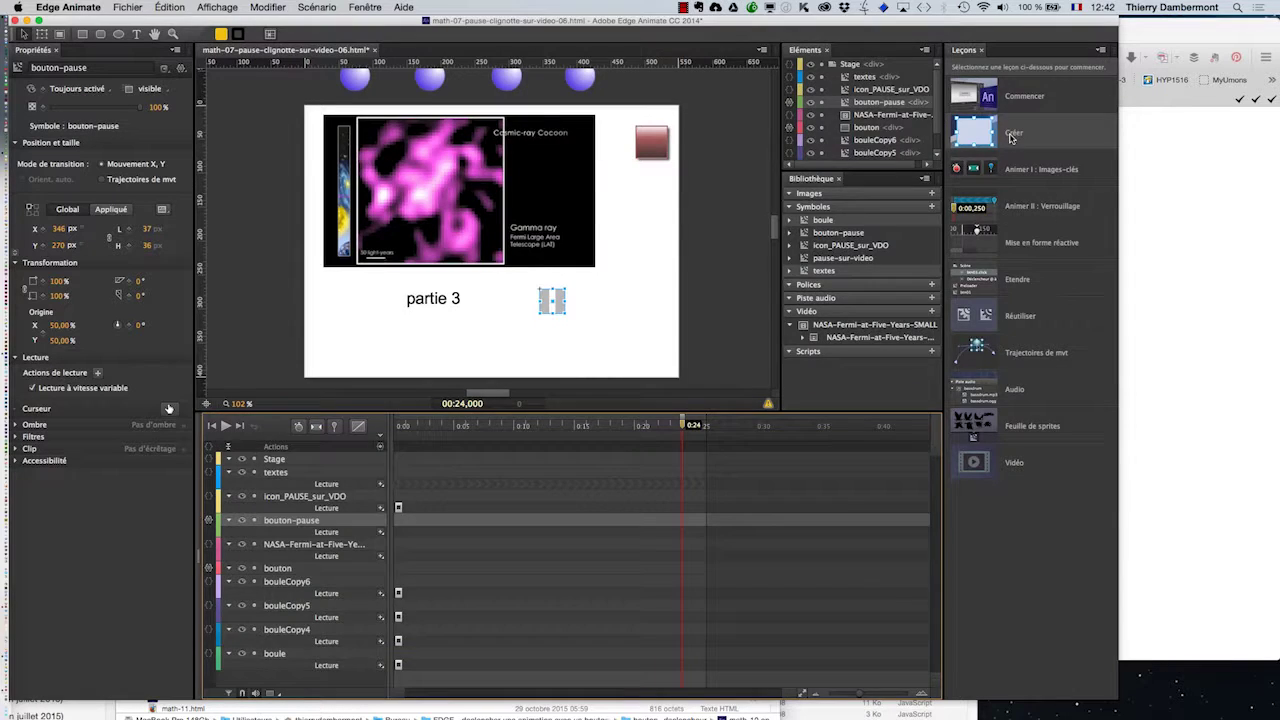
# Preview the composition in the browser, test the pause button on the running video up to partie 3 and return to Edge Animate
pyautogui.press('super+Return')
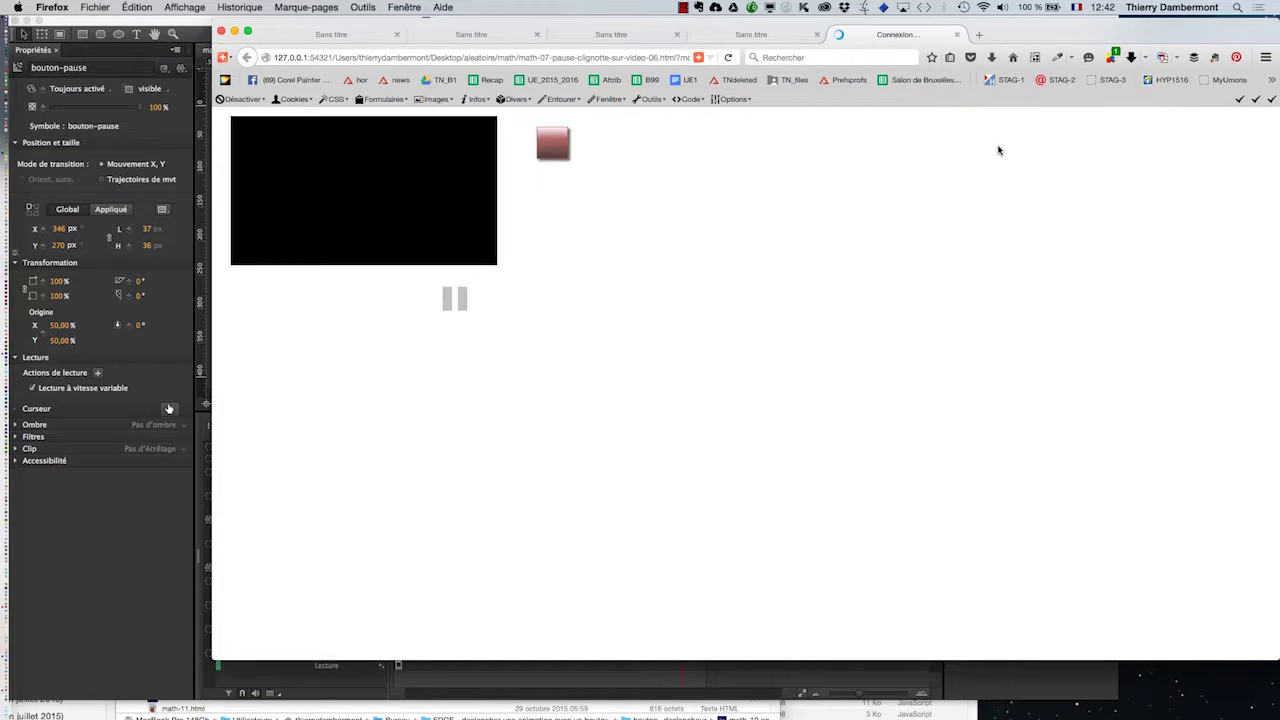
pyautogui.click(557, 148)
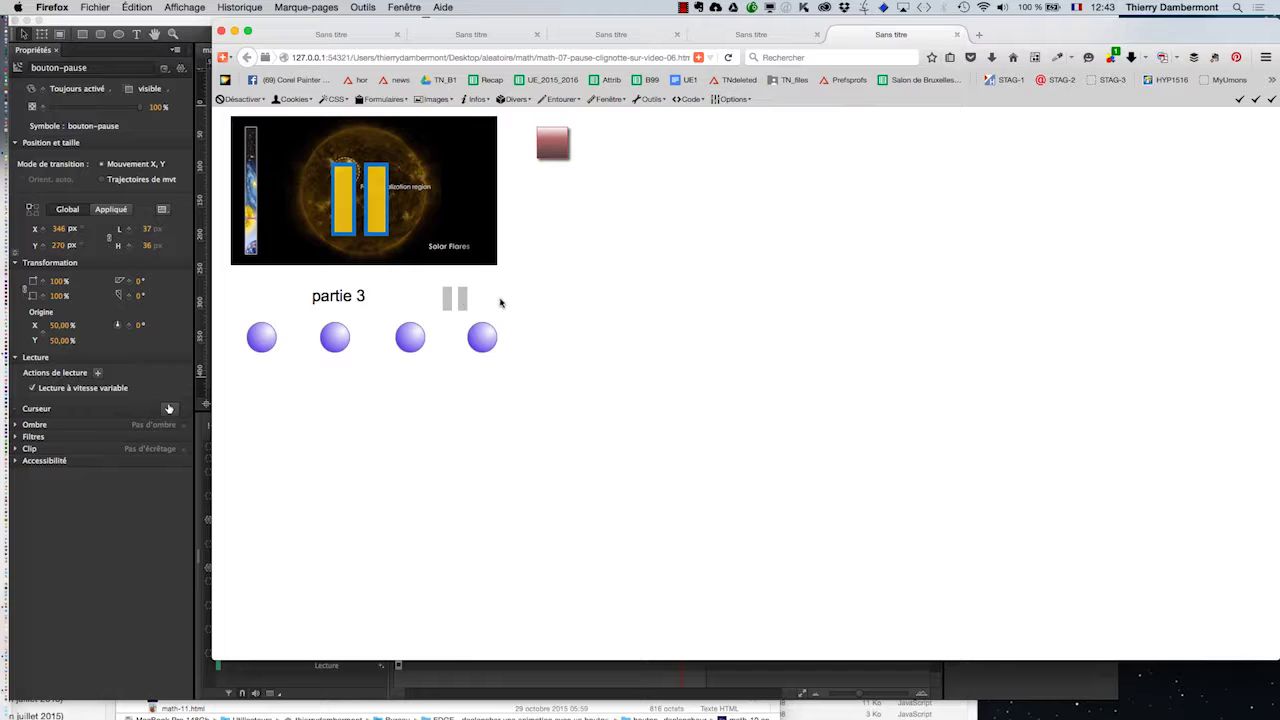
pyautogui.press('super+Tab')
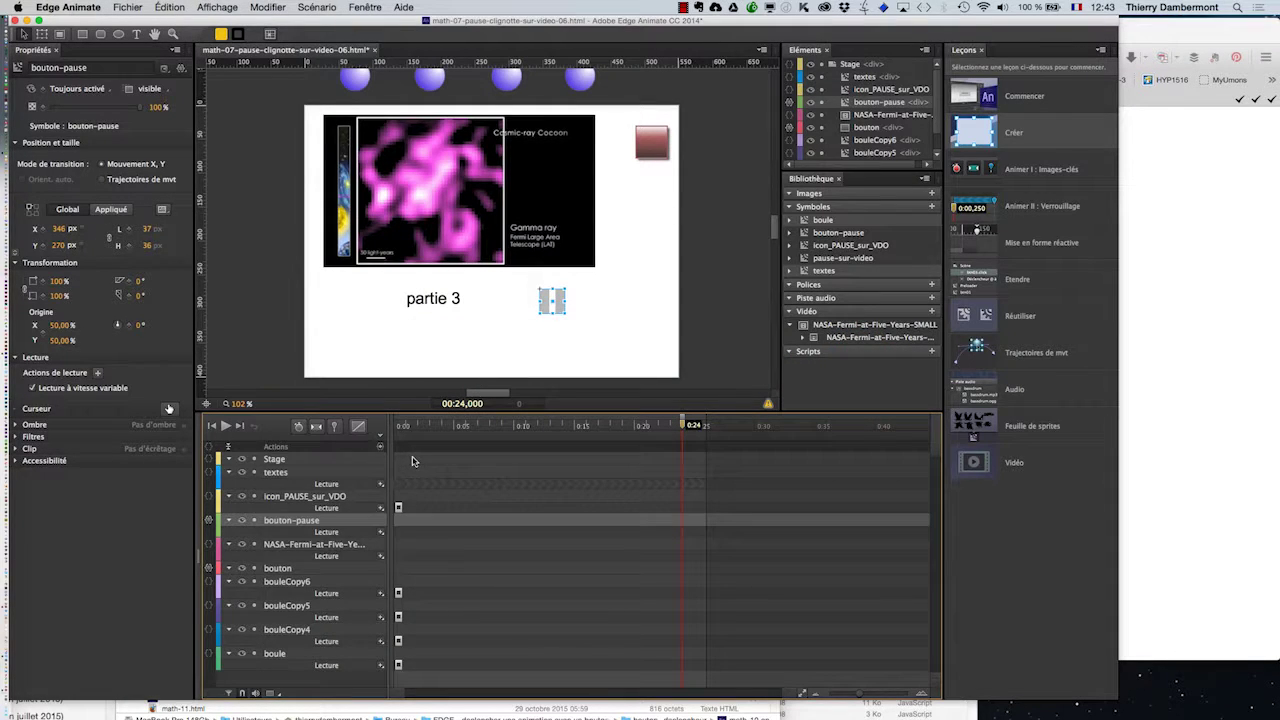
# Review the hide() line in the 0:00 trigger code of the textes symbol and return to the Stage
pyautogui.doubleClick(412, 303)
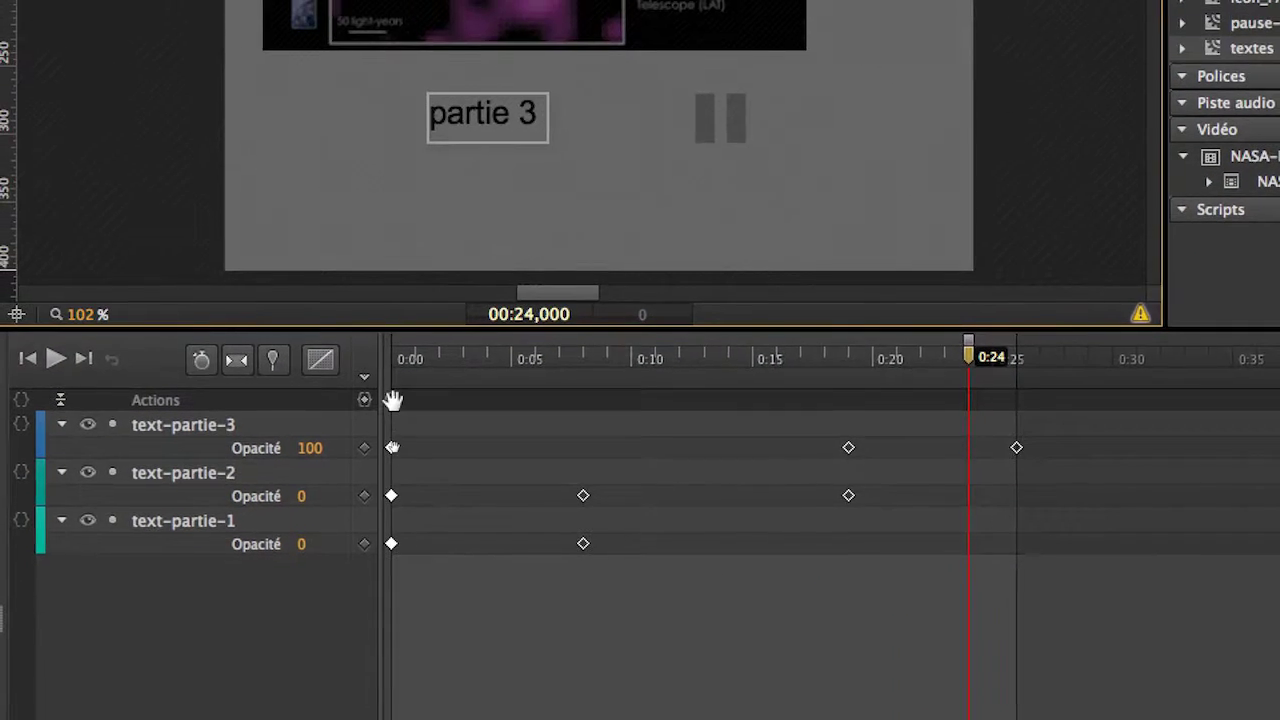
pyautogui.click(304, 311)
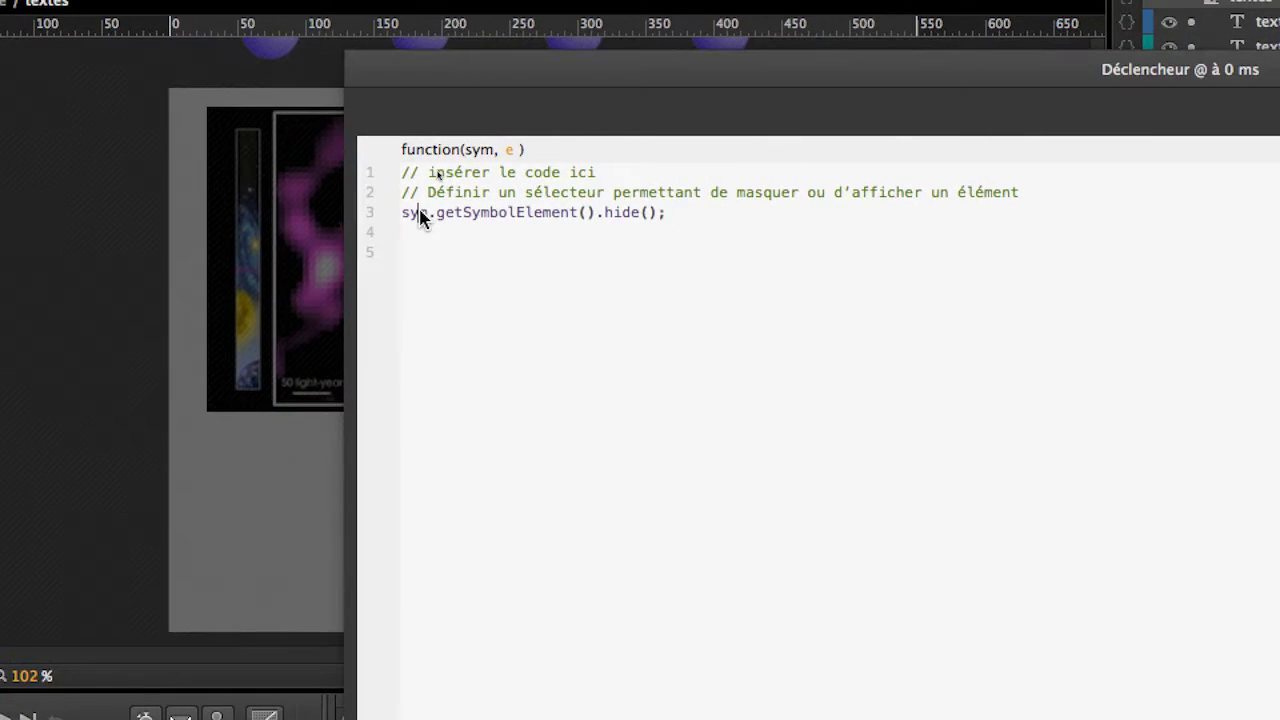
pyautogui.moveTo(420, 217); pyautogui.dragTo(670, 218)
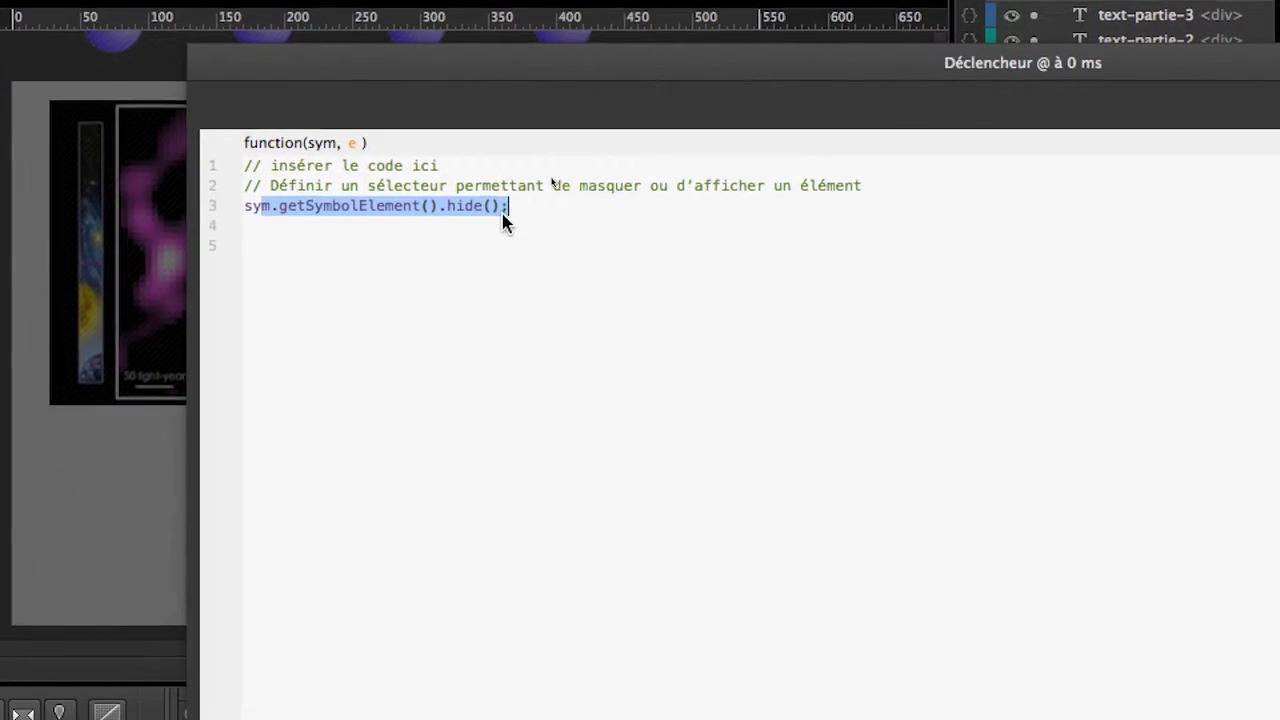
pyautogui.click(303, 218)
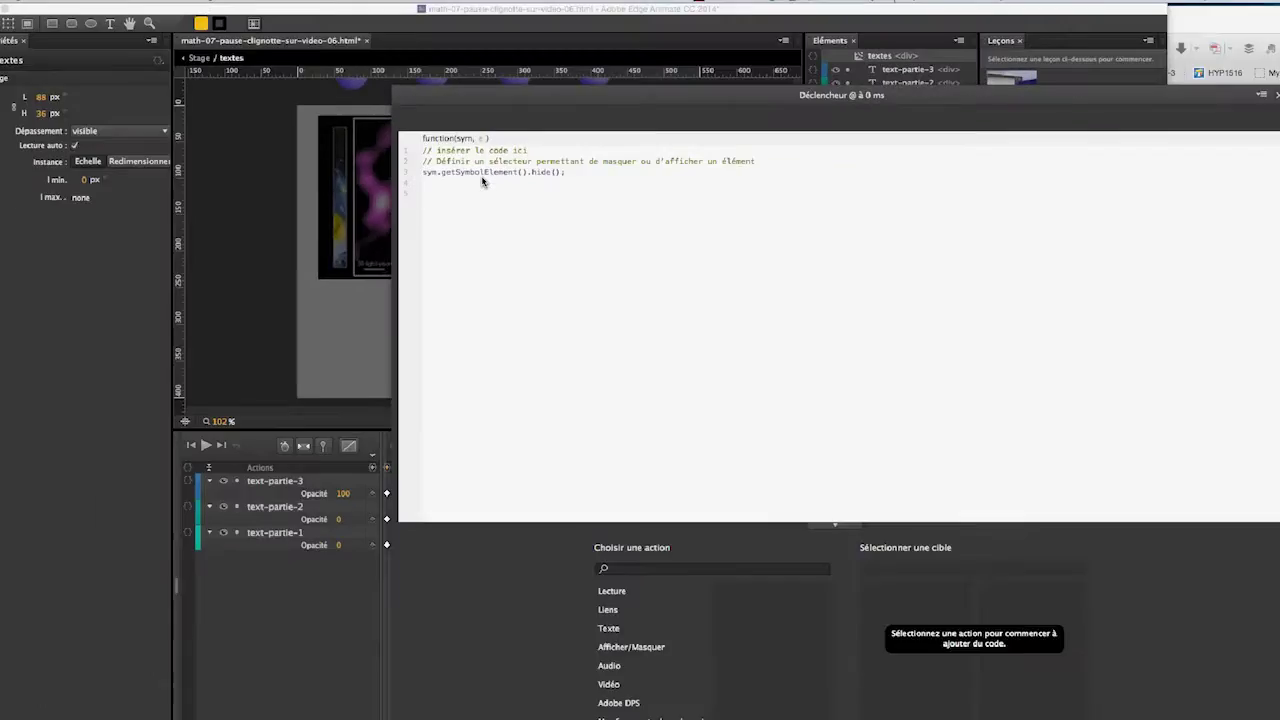
pyautogui.click(1222, 102)
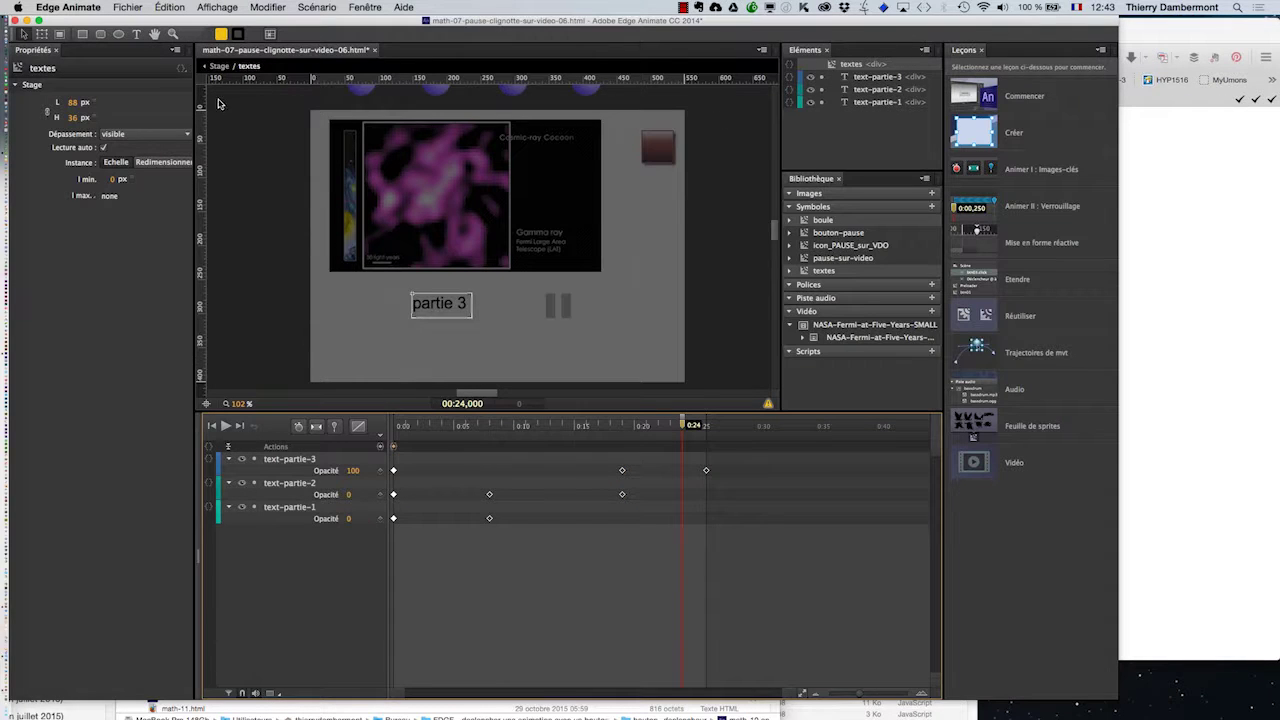
pyautogui.click(216, 67)
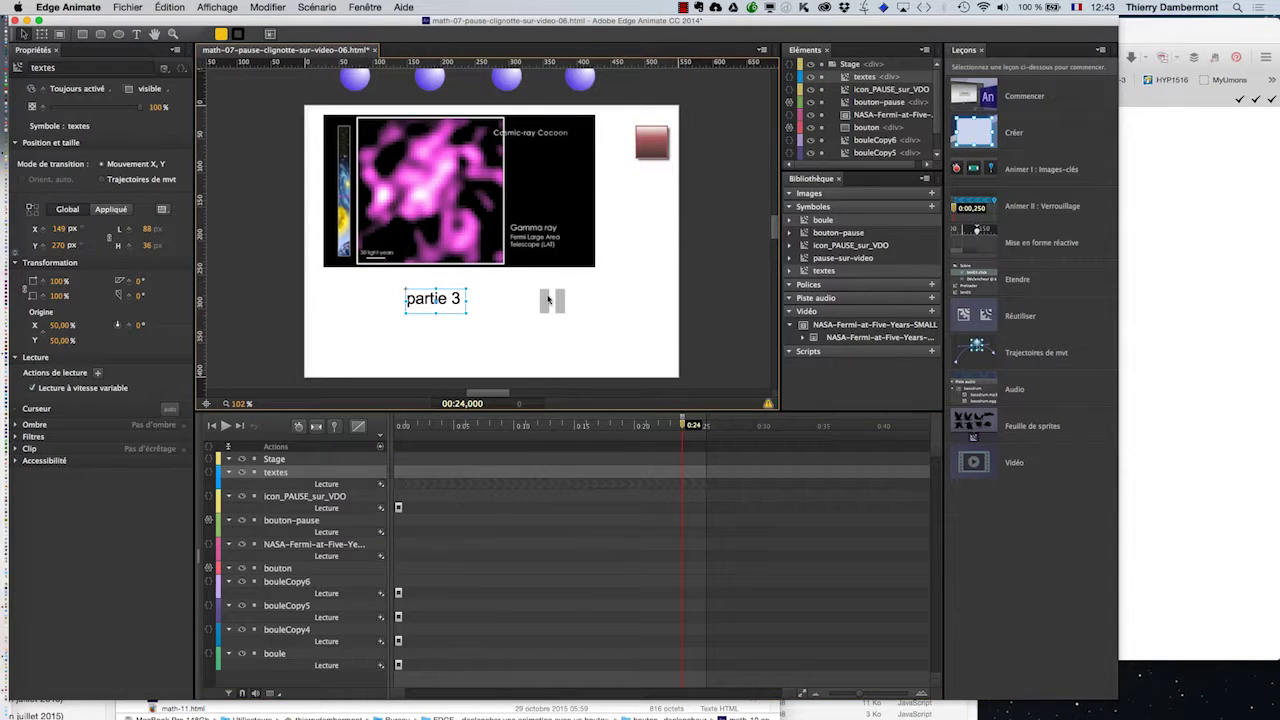
# Open the click code of bouton-pause and add two blank lines below the block that toggles textes
pyautogui.click(548, 301)
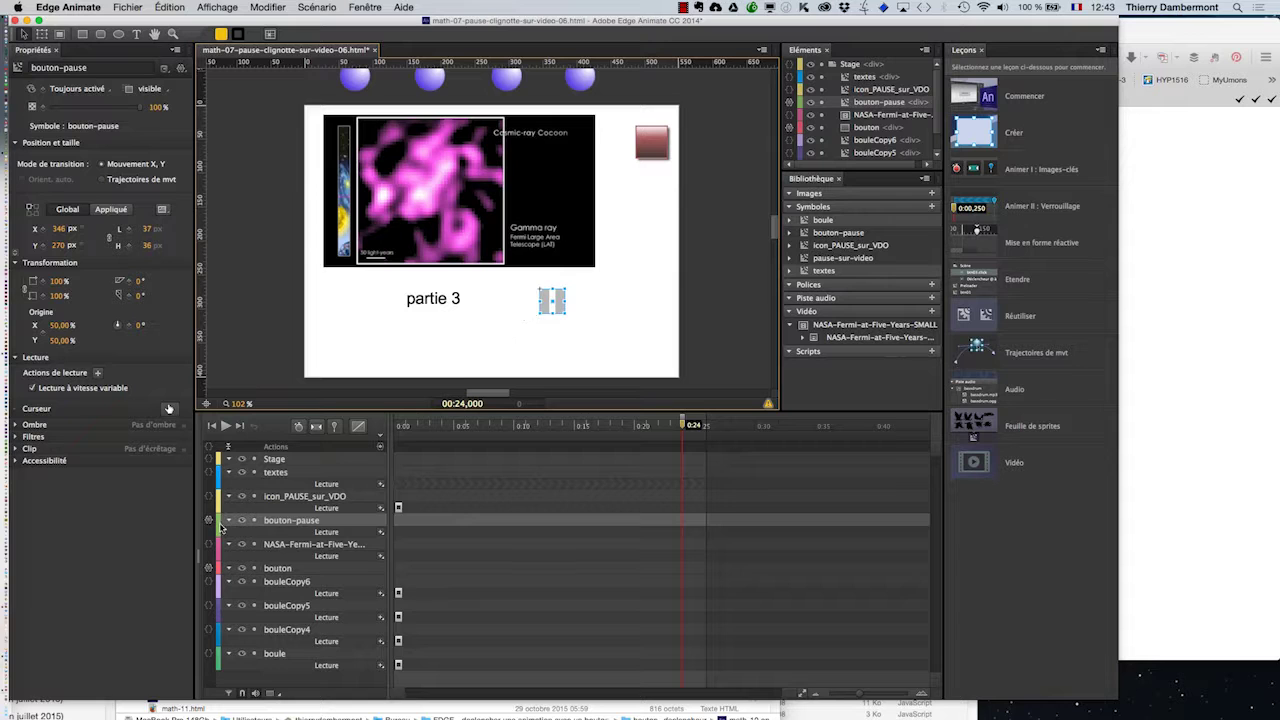
pyautogui.click(209, 521)
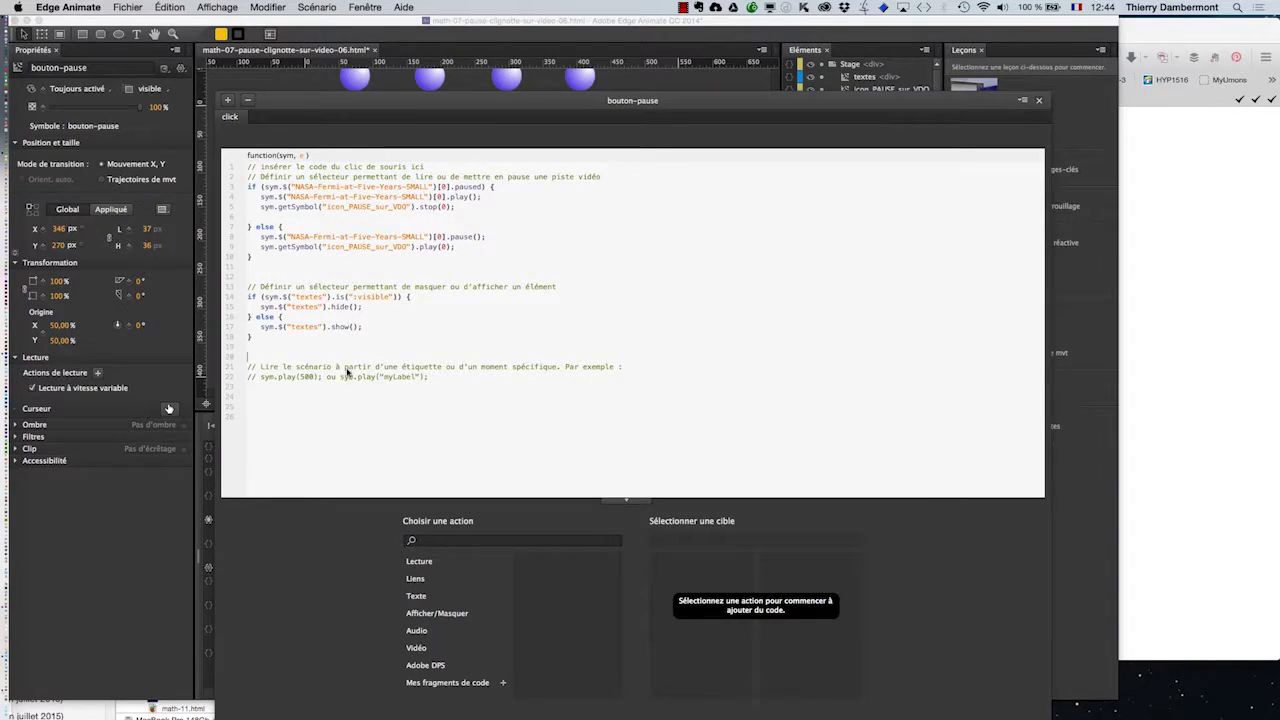
pyautogui.click(437, 613)
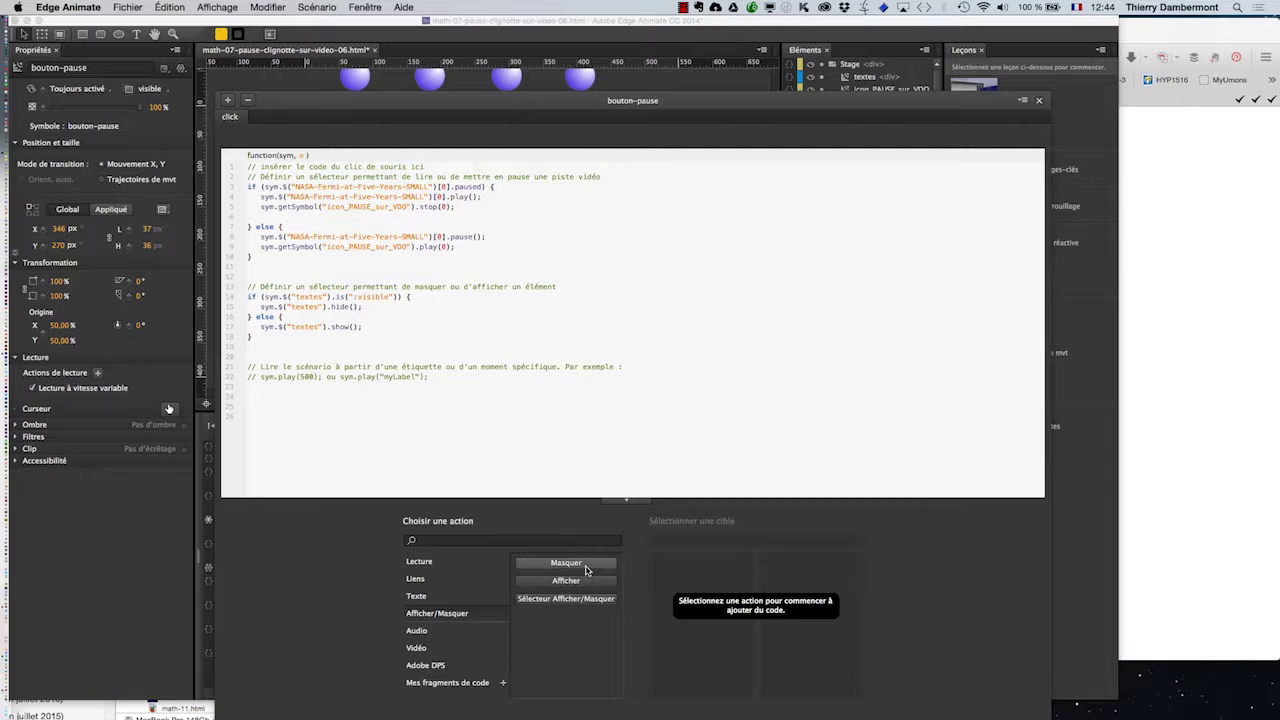
pyautogui.click(237, 366)
pyautogui.press('Return')
pyautogui.press('Return')
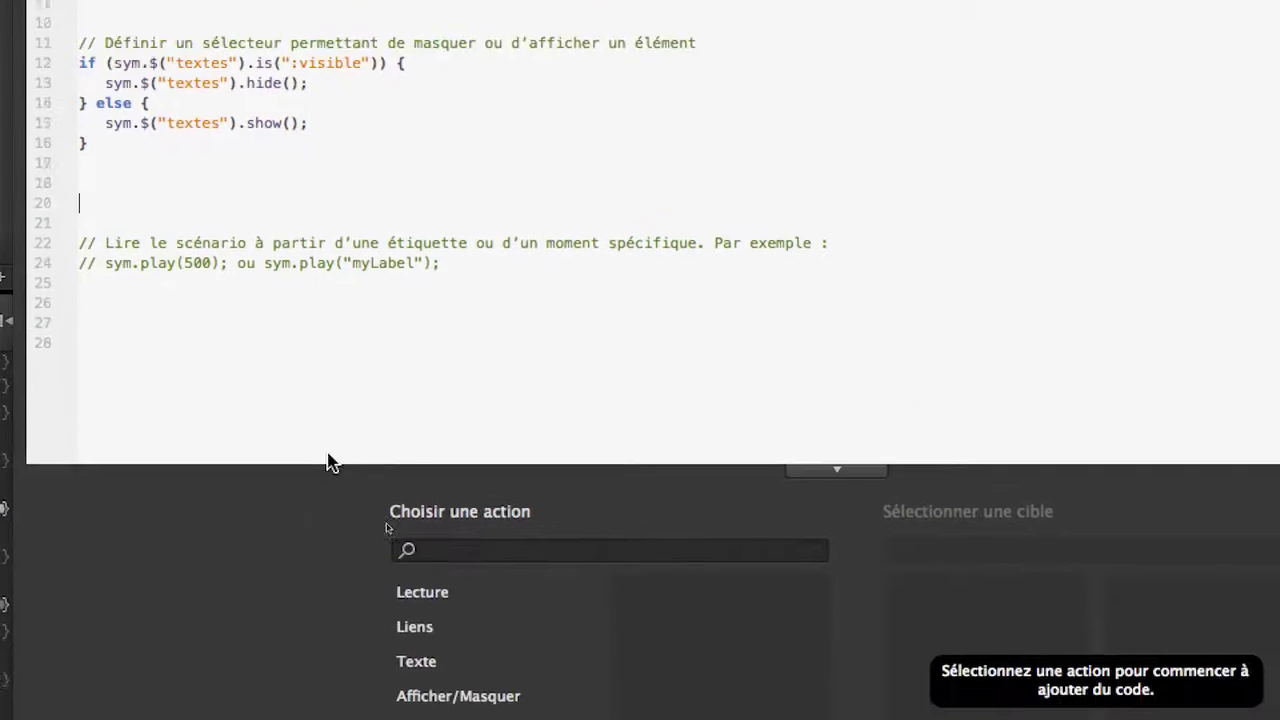
# Insert a show/hide toggle snippet targeting text-partie-3 inside the textes symbol, and delete the inserted block
pyautogui.click(375, 578)
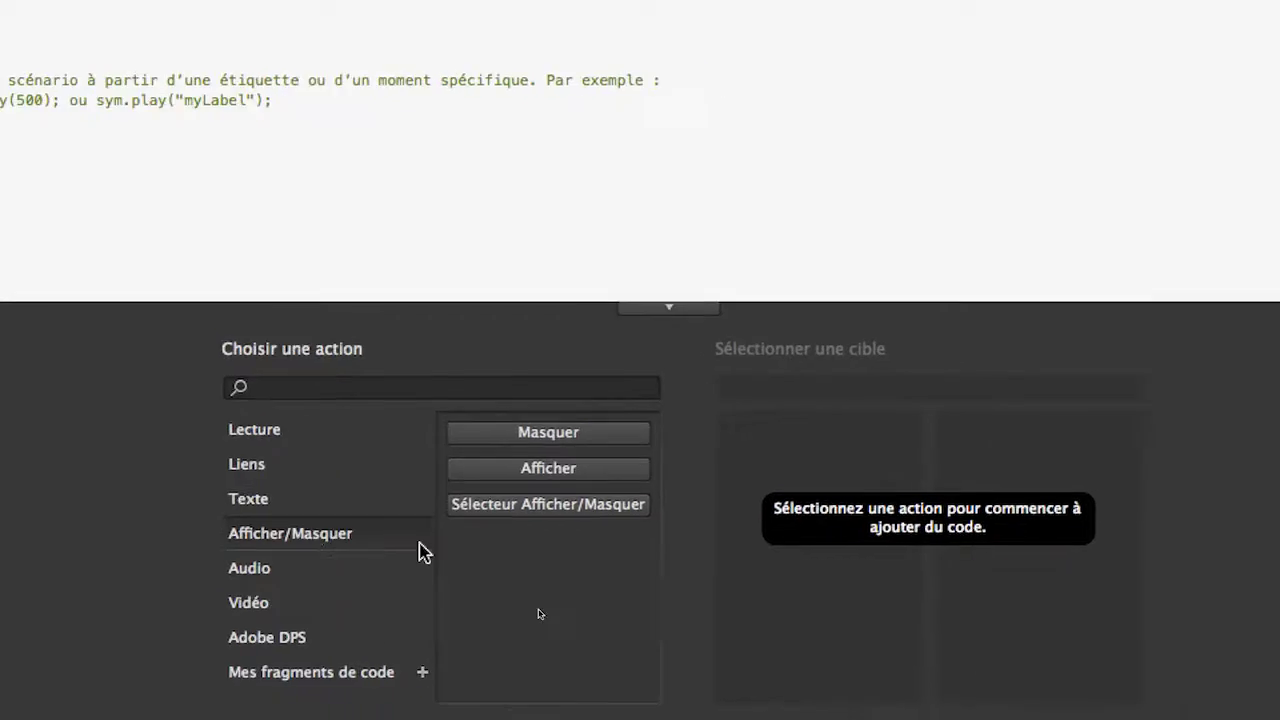
pyautogui.click(649, 548)
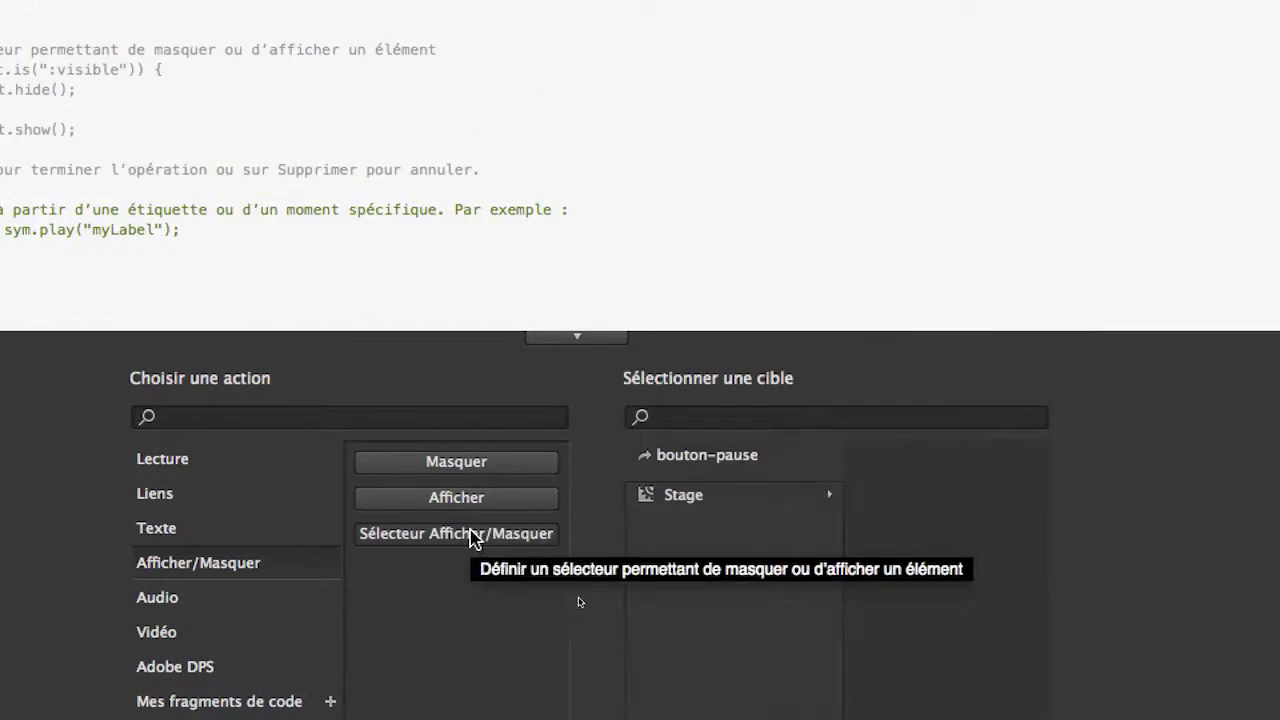
pyautogui.click(700, 497)
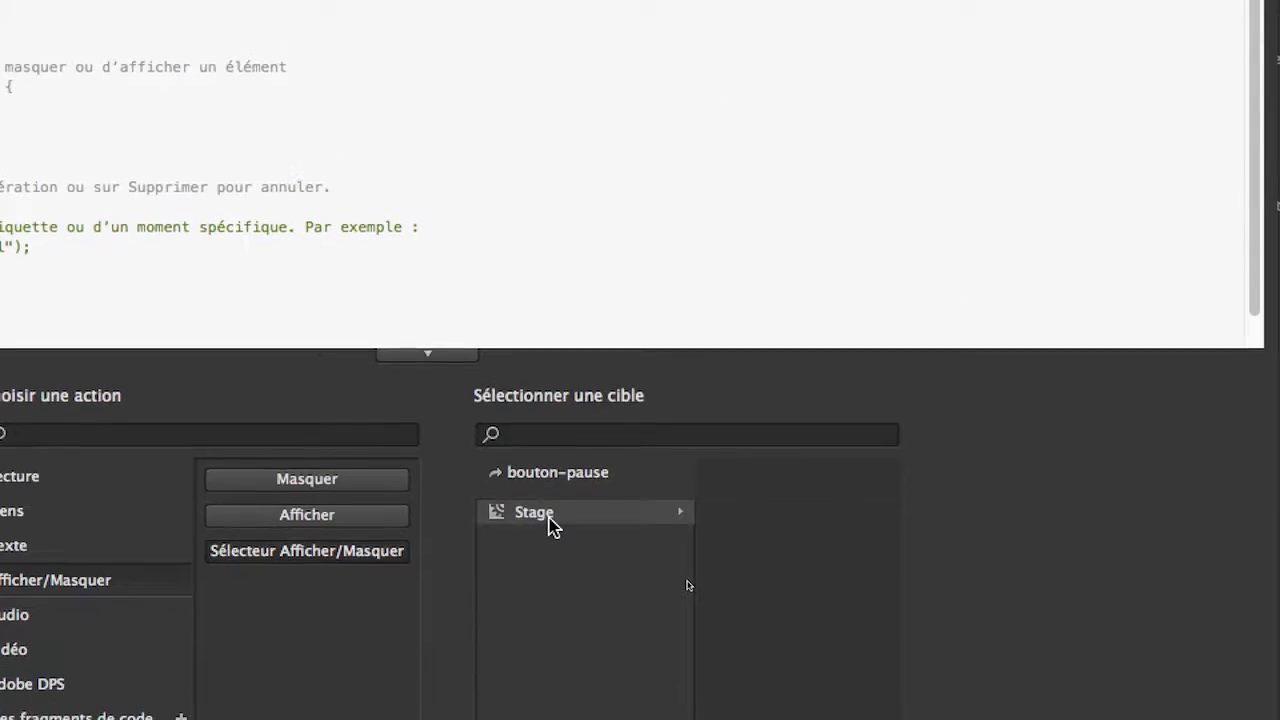
pyautogui.click(657, 489)
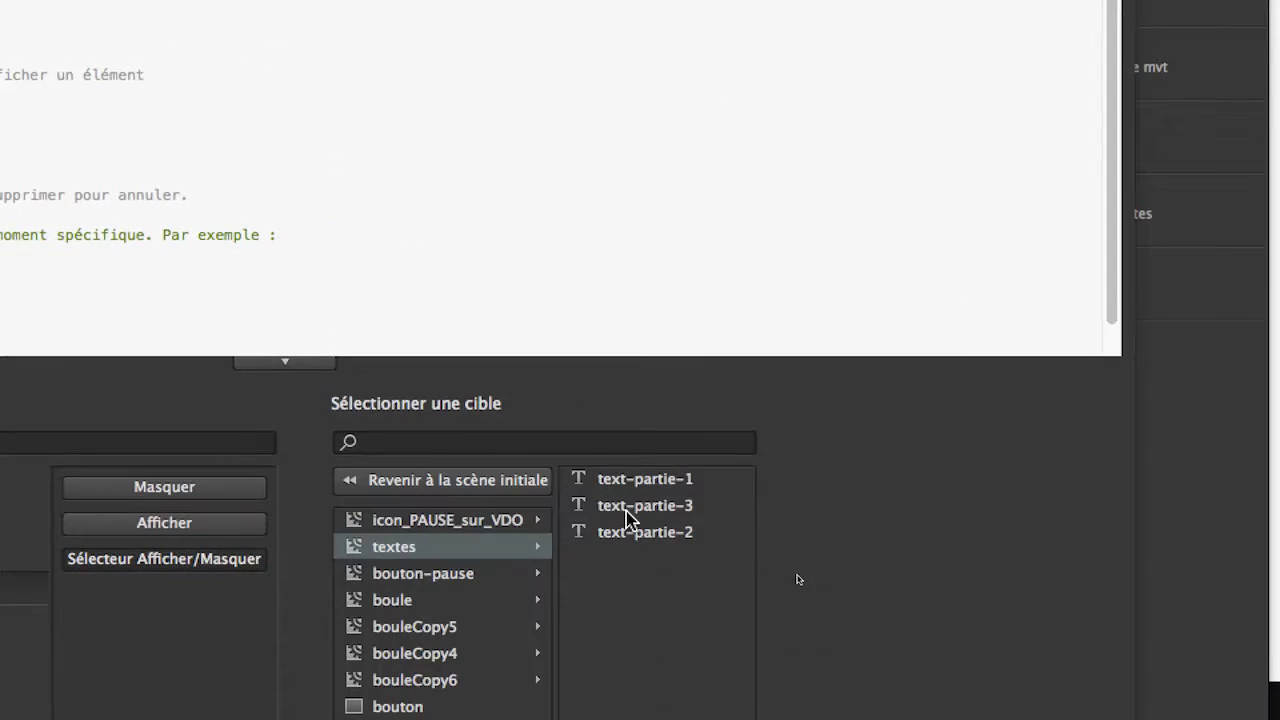
pyautogui.click(690, 488)
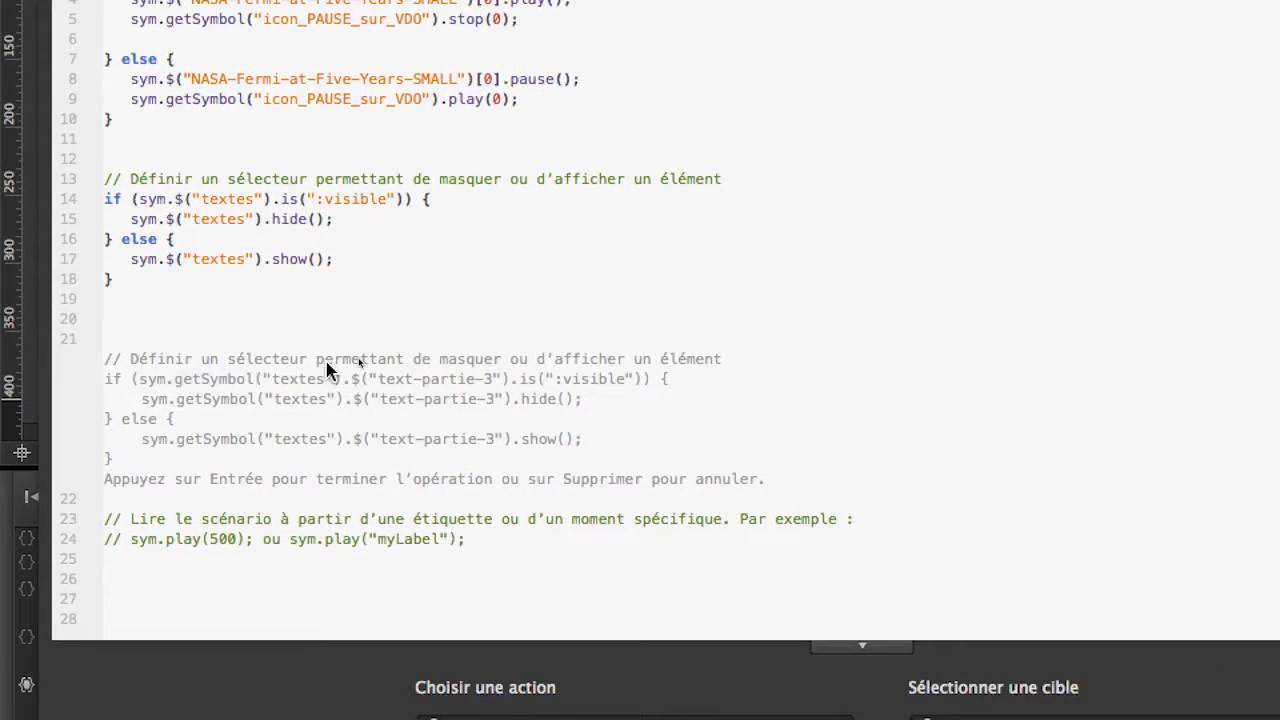
pyautogui.press('Return')
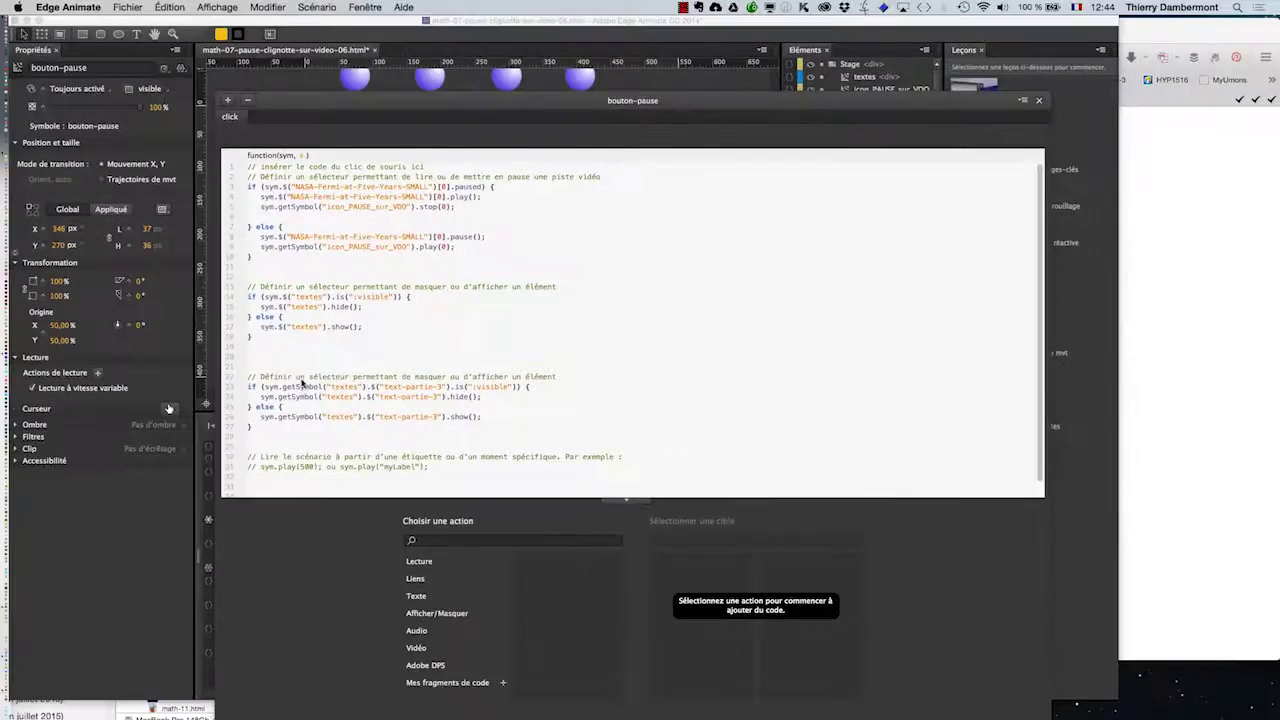
pyautogui.moveTo(277, 422); pyautogui.dragTo(235, 376)
pyautogui.press('BackSpace')
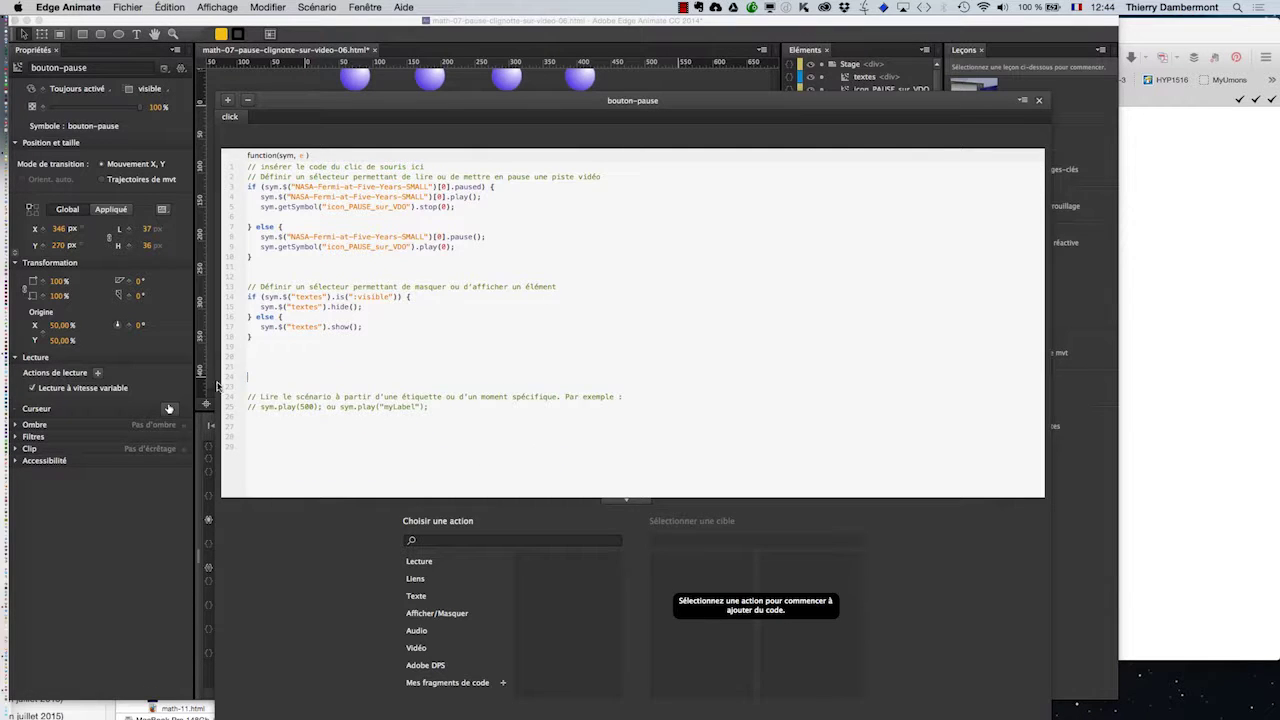
# Insert a show/hide toggle snippet targeting the whole textes symbol on the Stage, and delete this duplicate block with its extra blank lines
pyautogui.click(433, 615)
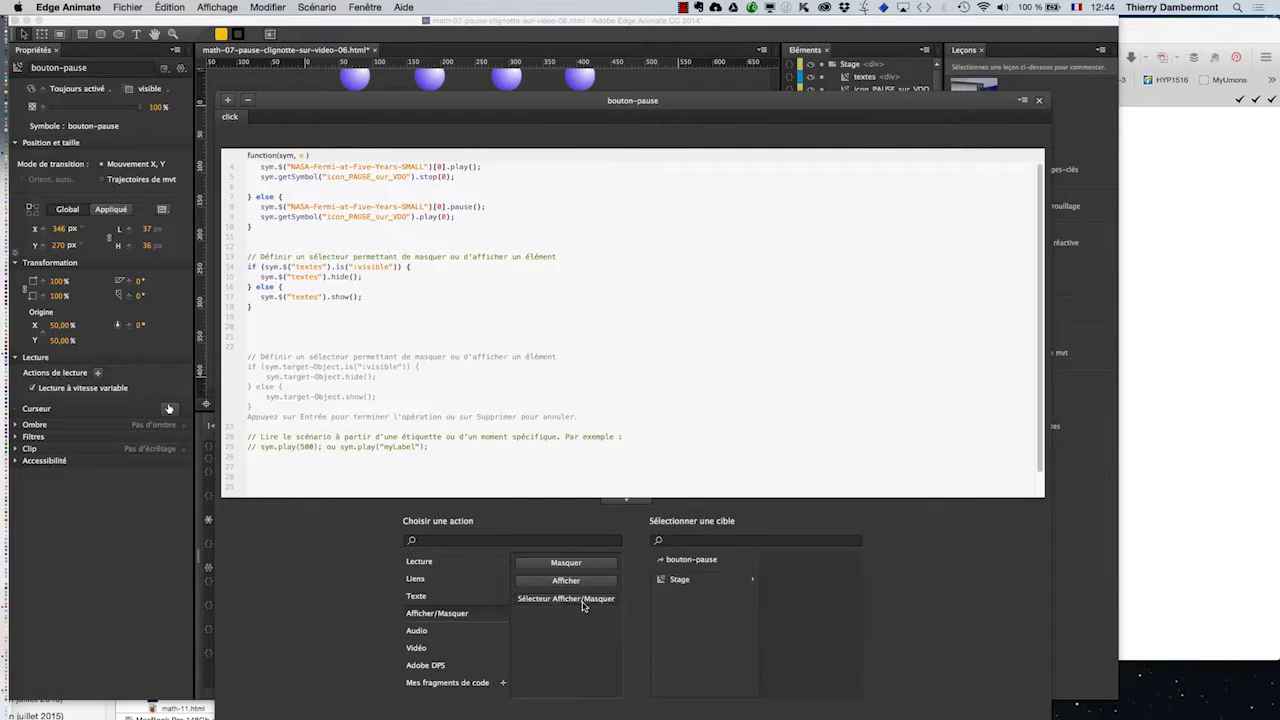
pyautogui.click(679, 580)
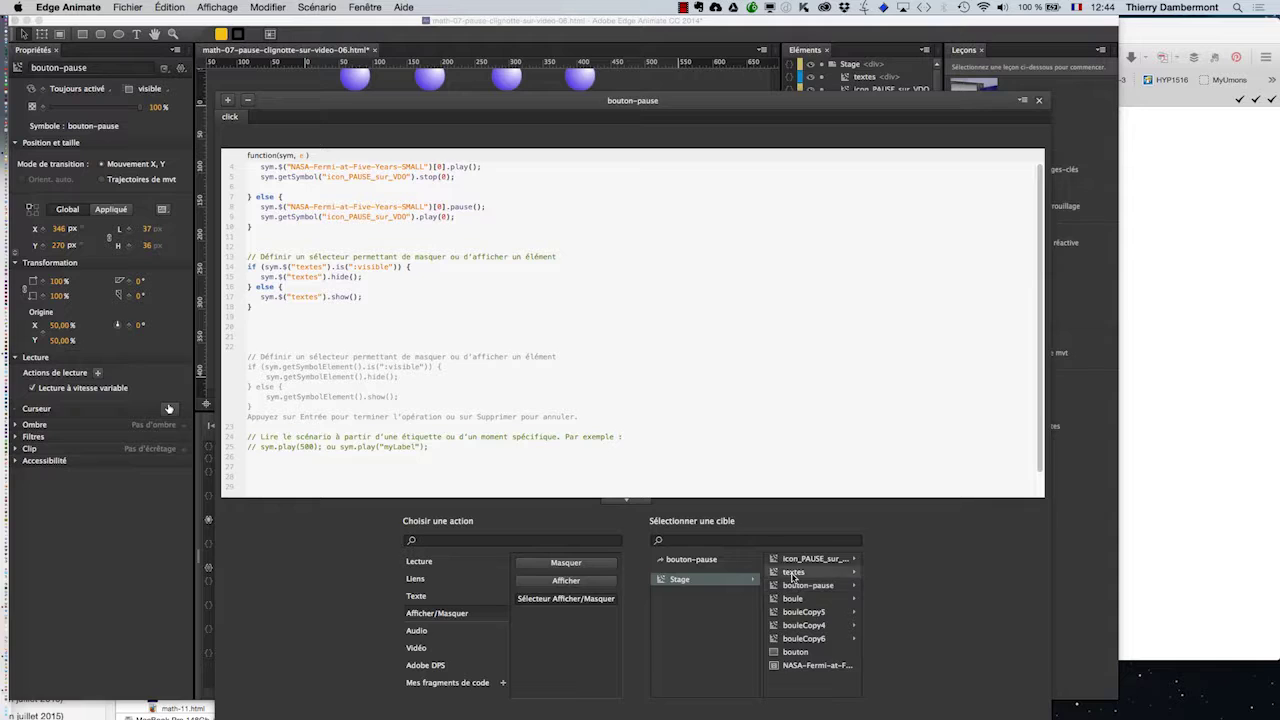
pyautogui.click(680, 592)
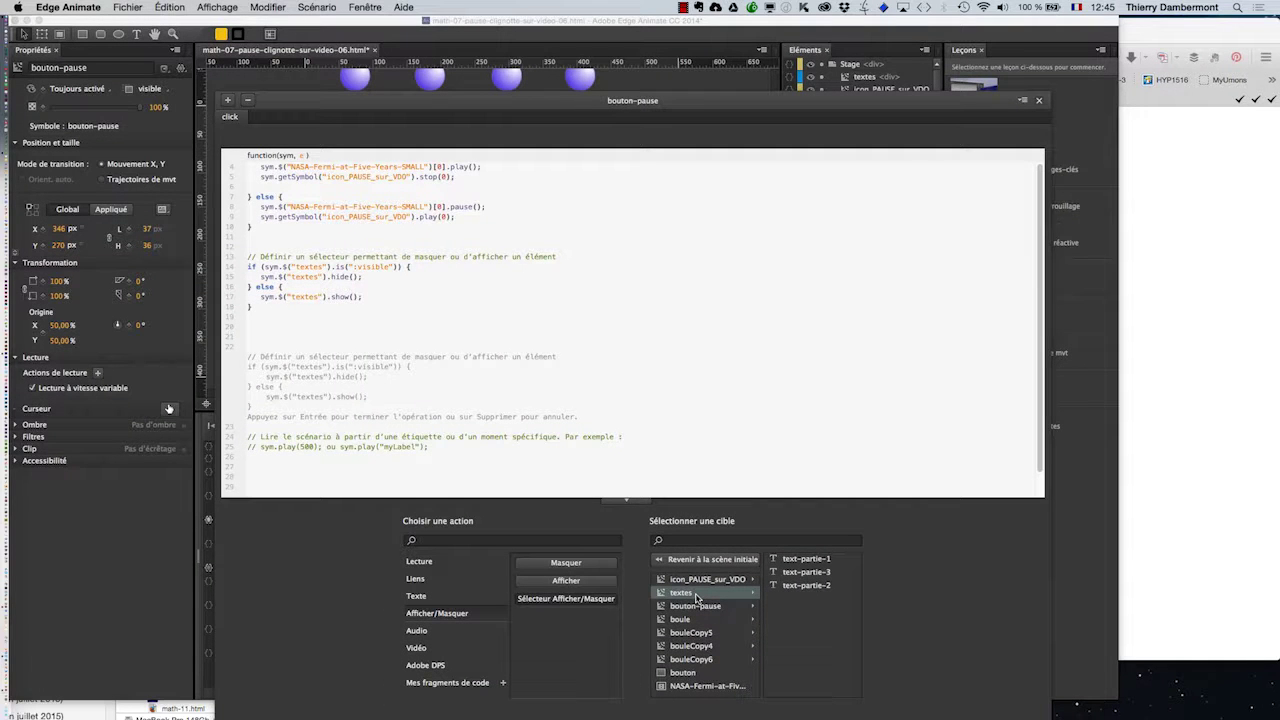
pyautogui.press('Return')
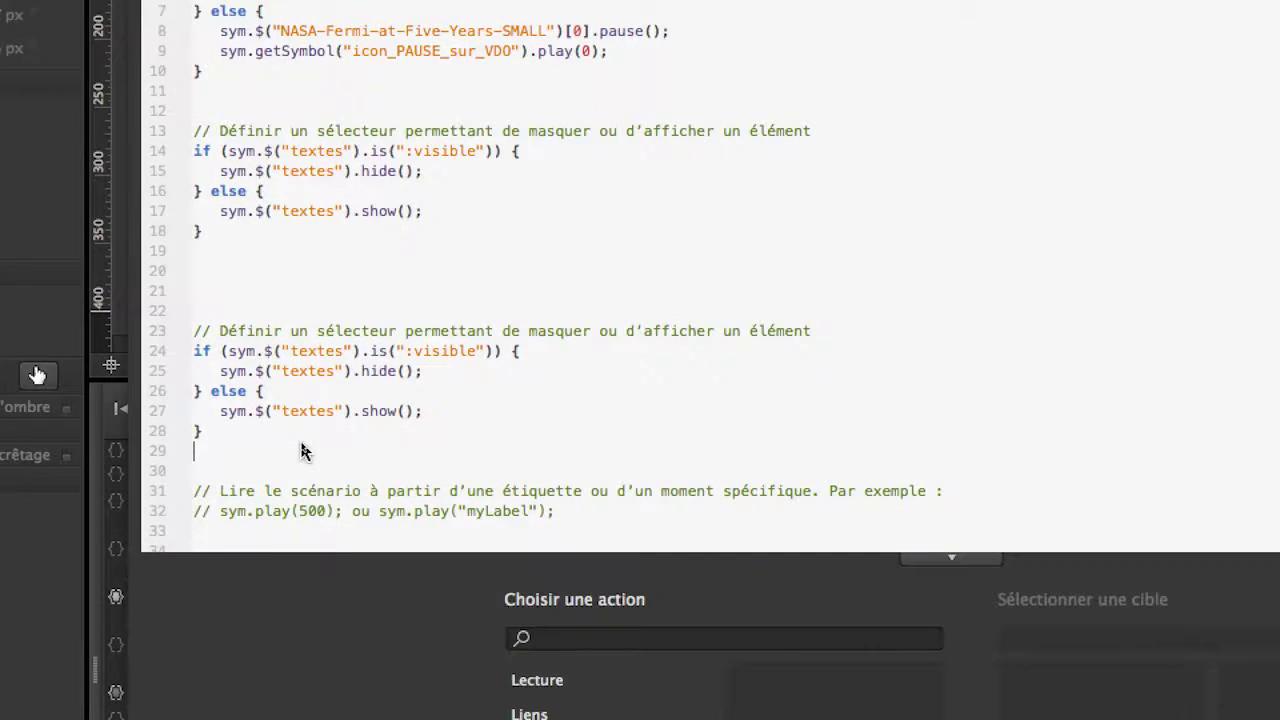
pyautogui.moveTo(301, 448); pyautogui.dragTo(239, 375)
pyautogui.press('BackSpace')
pyautogui.press('BackSpace')
pyautogui.press('BackSpace')
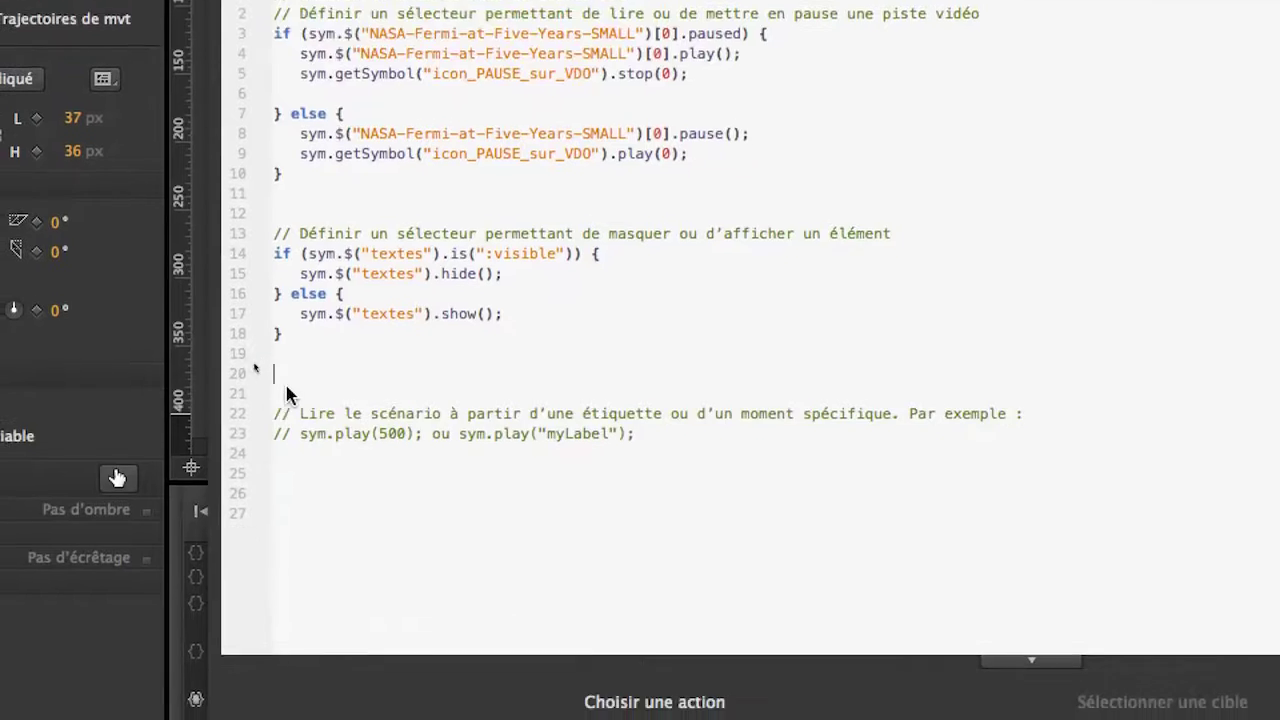